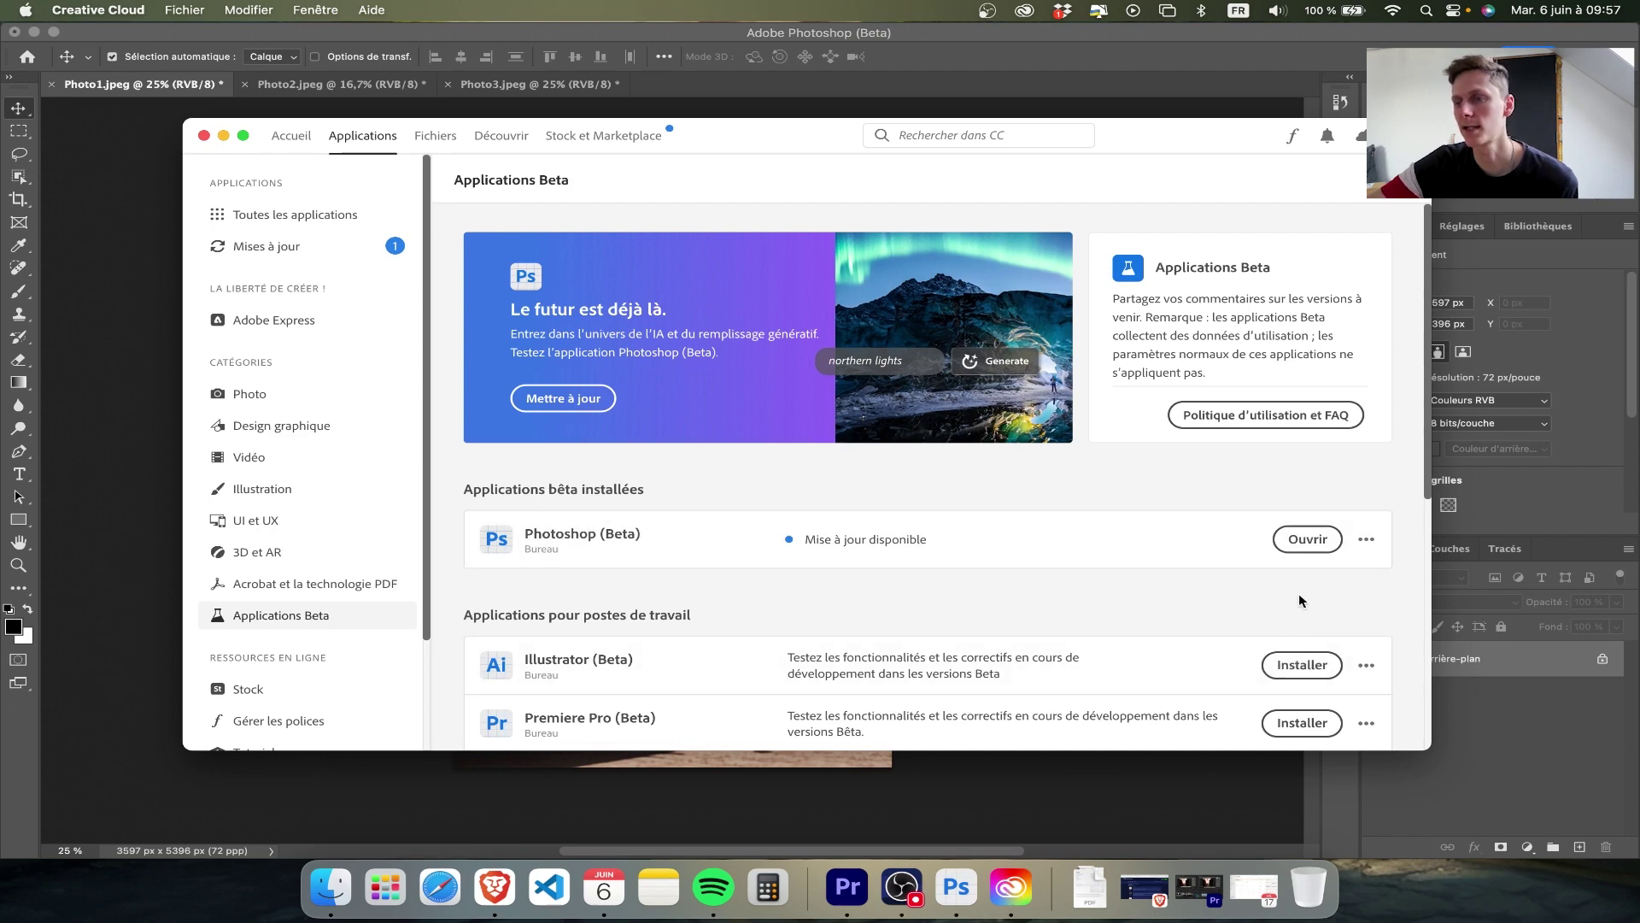
Launch Photoshop (Beta) from Creative Cloud's Applications Beta list
click(1307, 539)
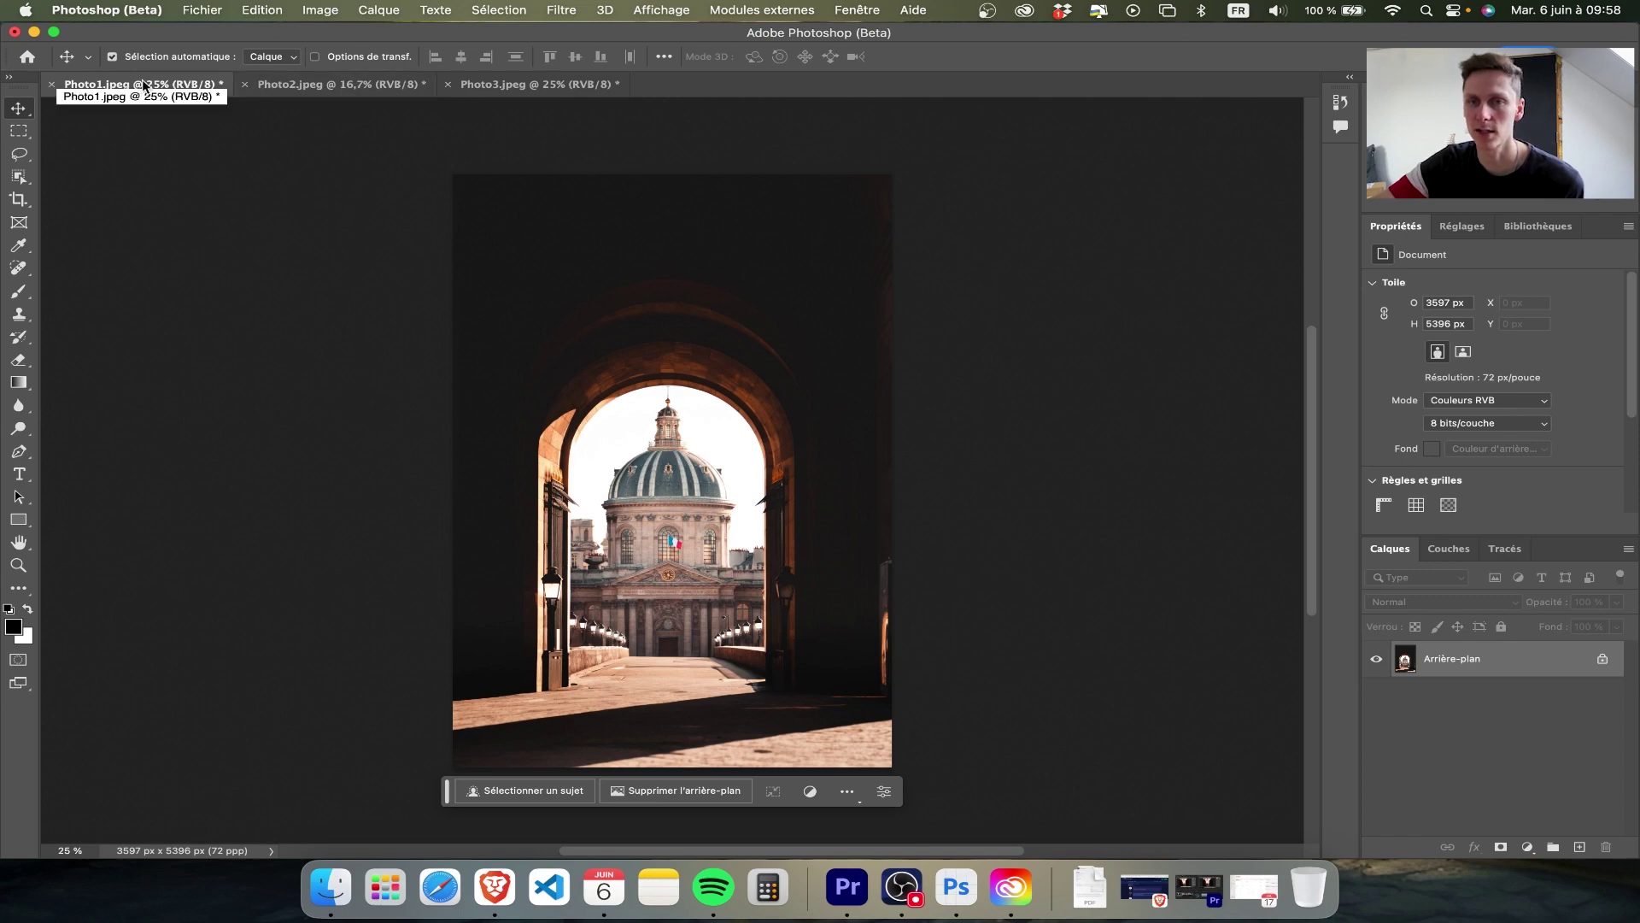
Cycle through the open documents, Photo2 and Photo3, back to Photo1.jpeg
click(316, 84)
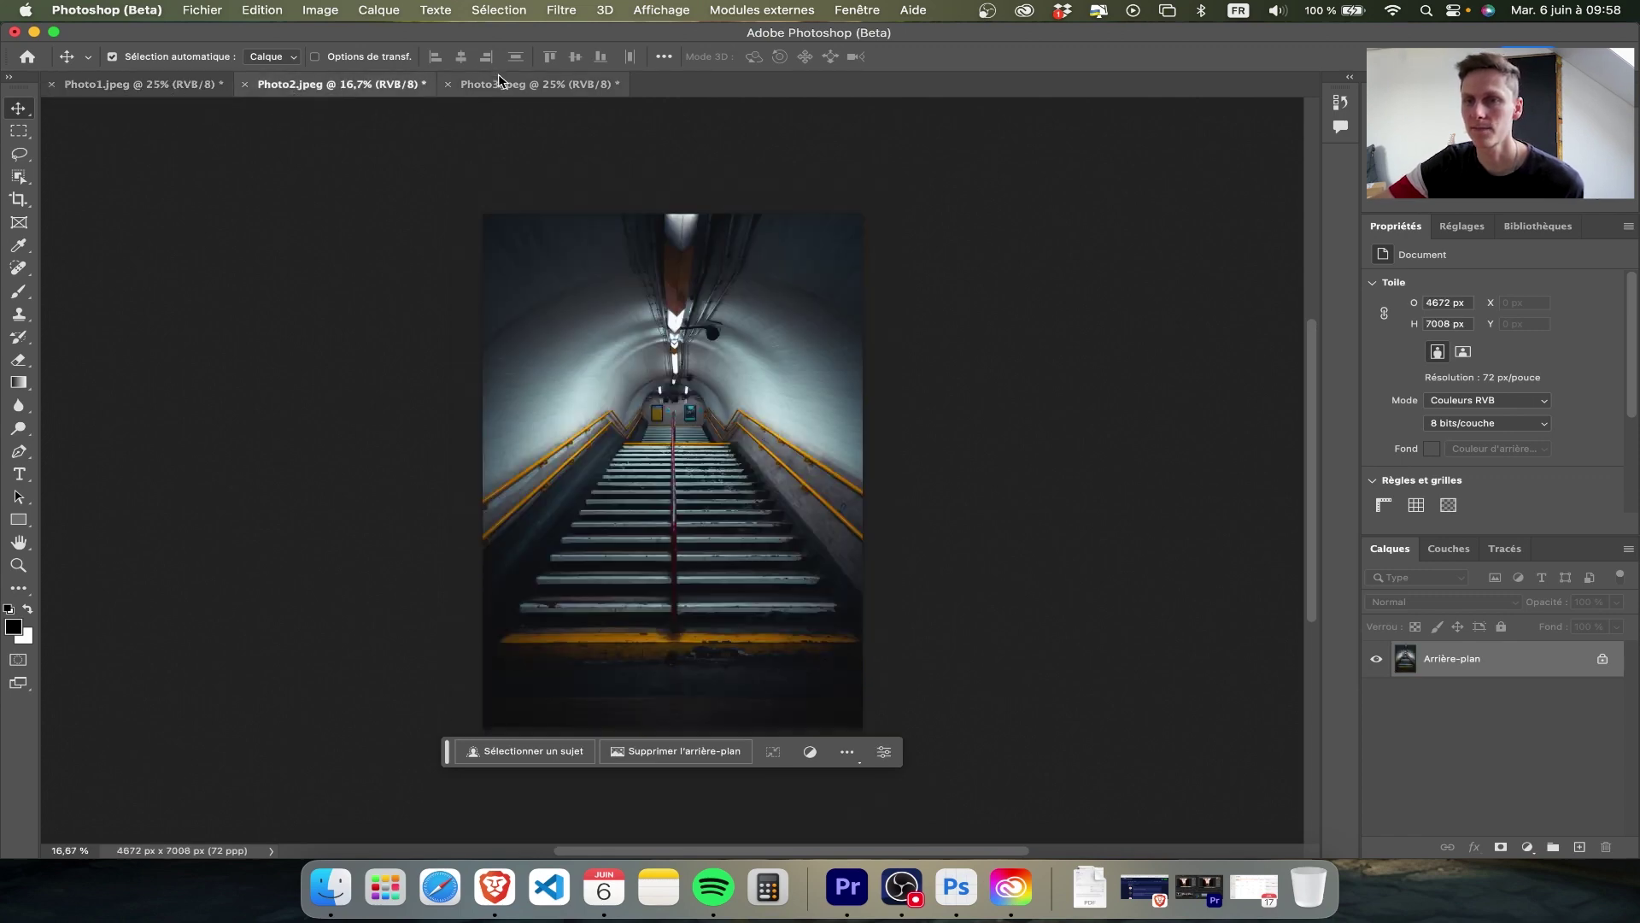
click(498, 83)
key(ctrl+Tab)
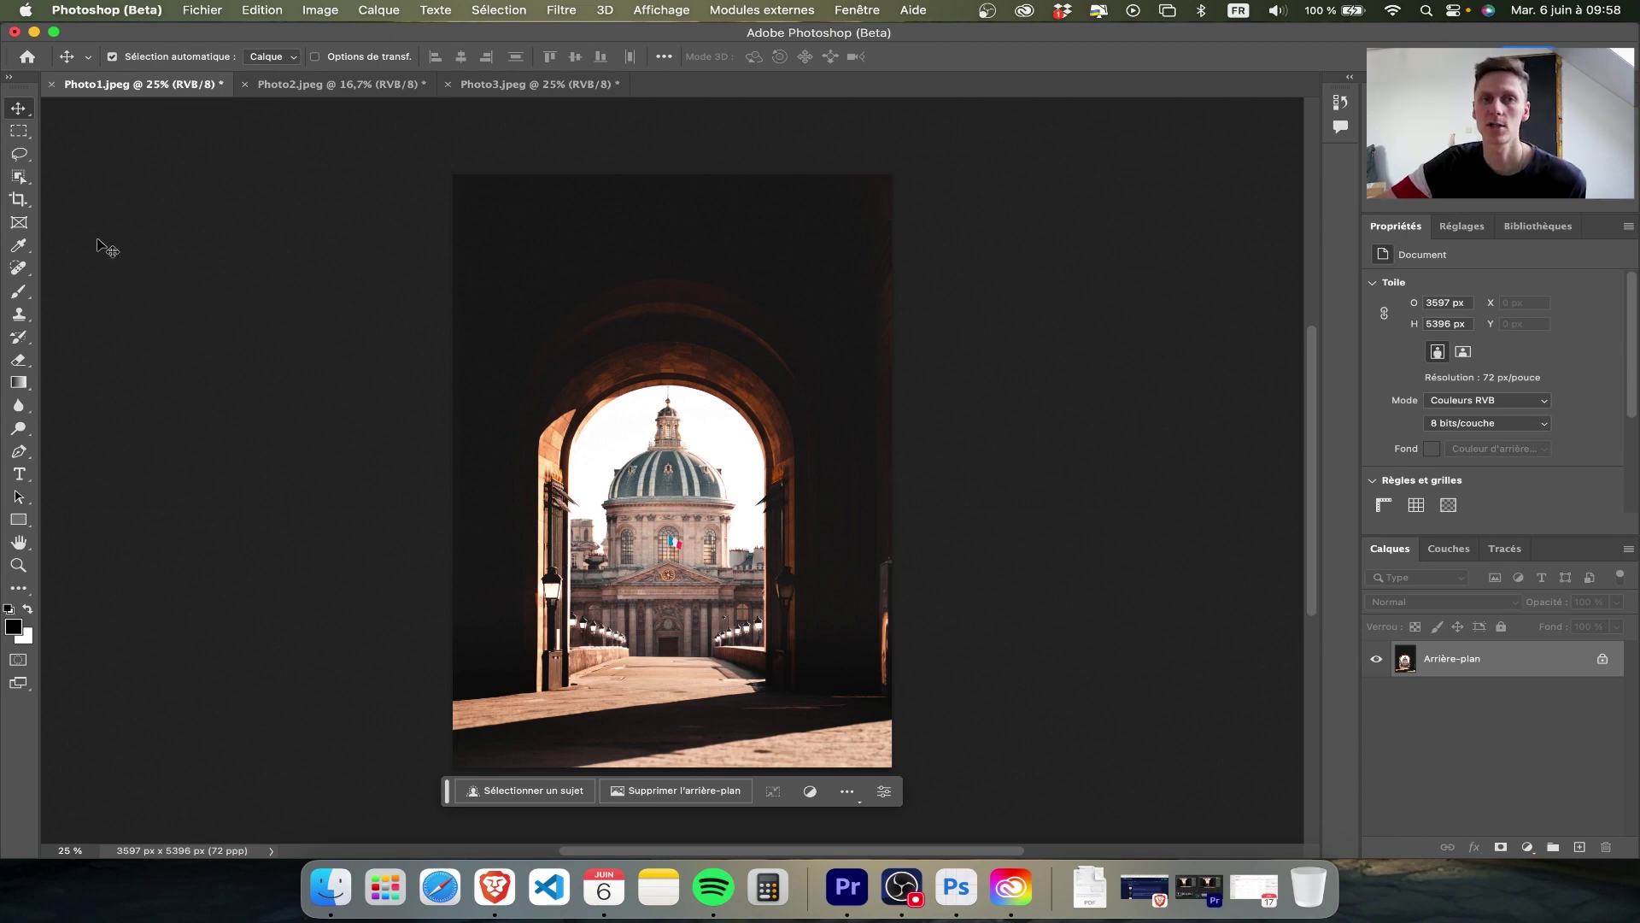
Crop-extend Photo1's canvas equally on both sides to 7284 px wide
click(17, 202)
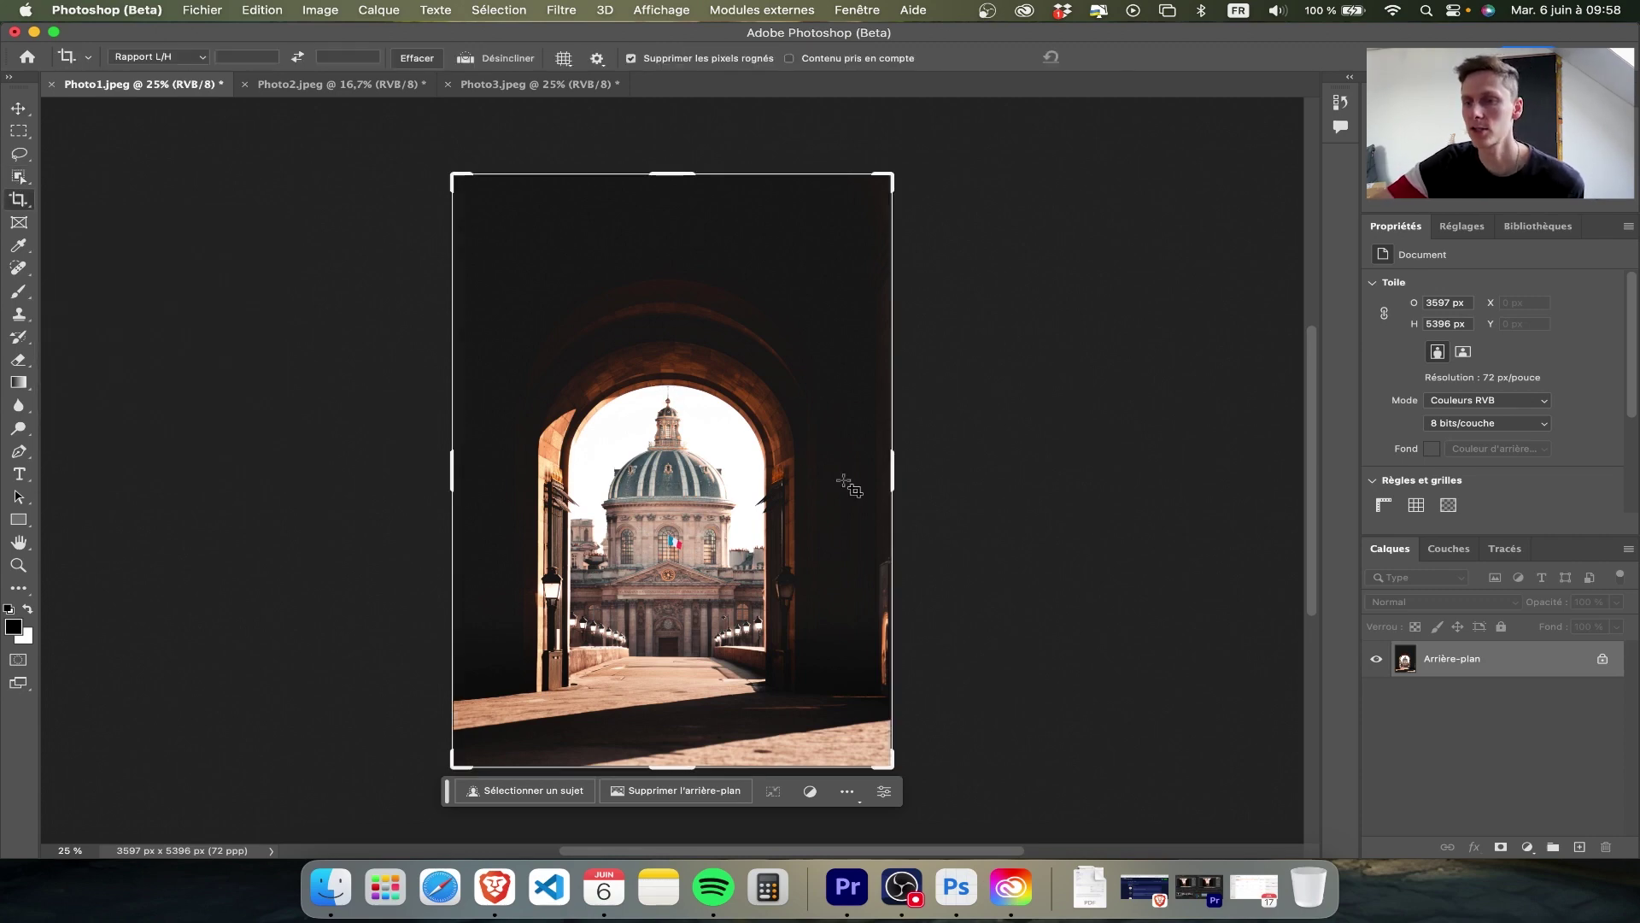
drag(893, 468, 1008, 478)
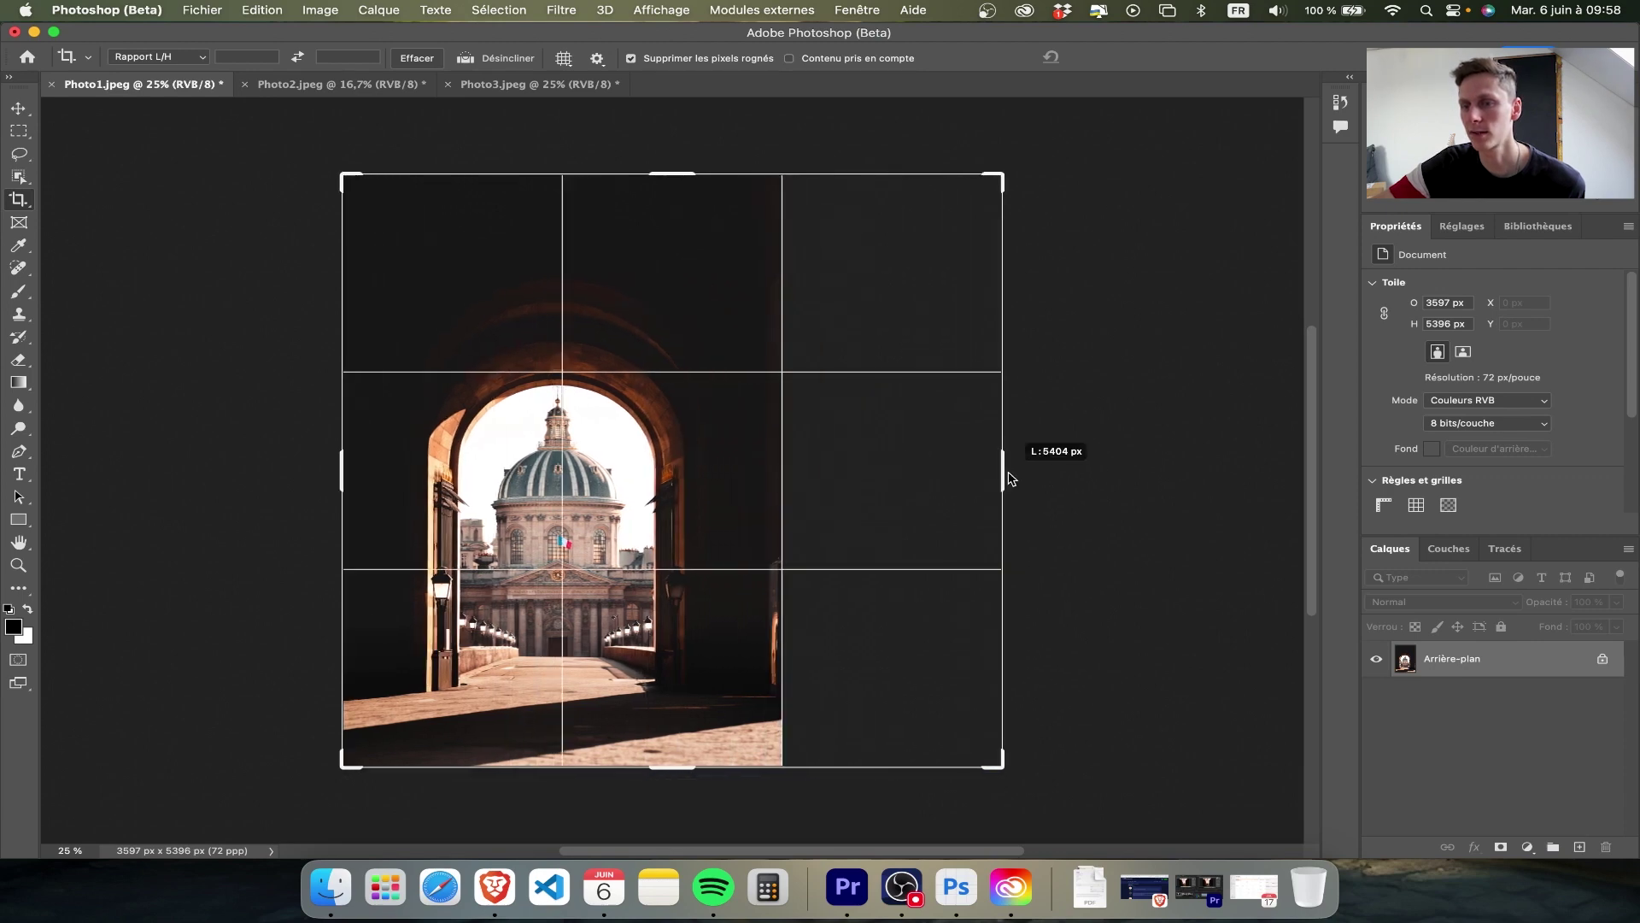
drag(340, 471, 227, 478)
click(1119, 57)
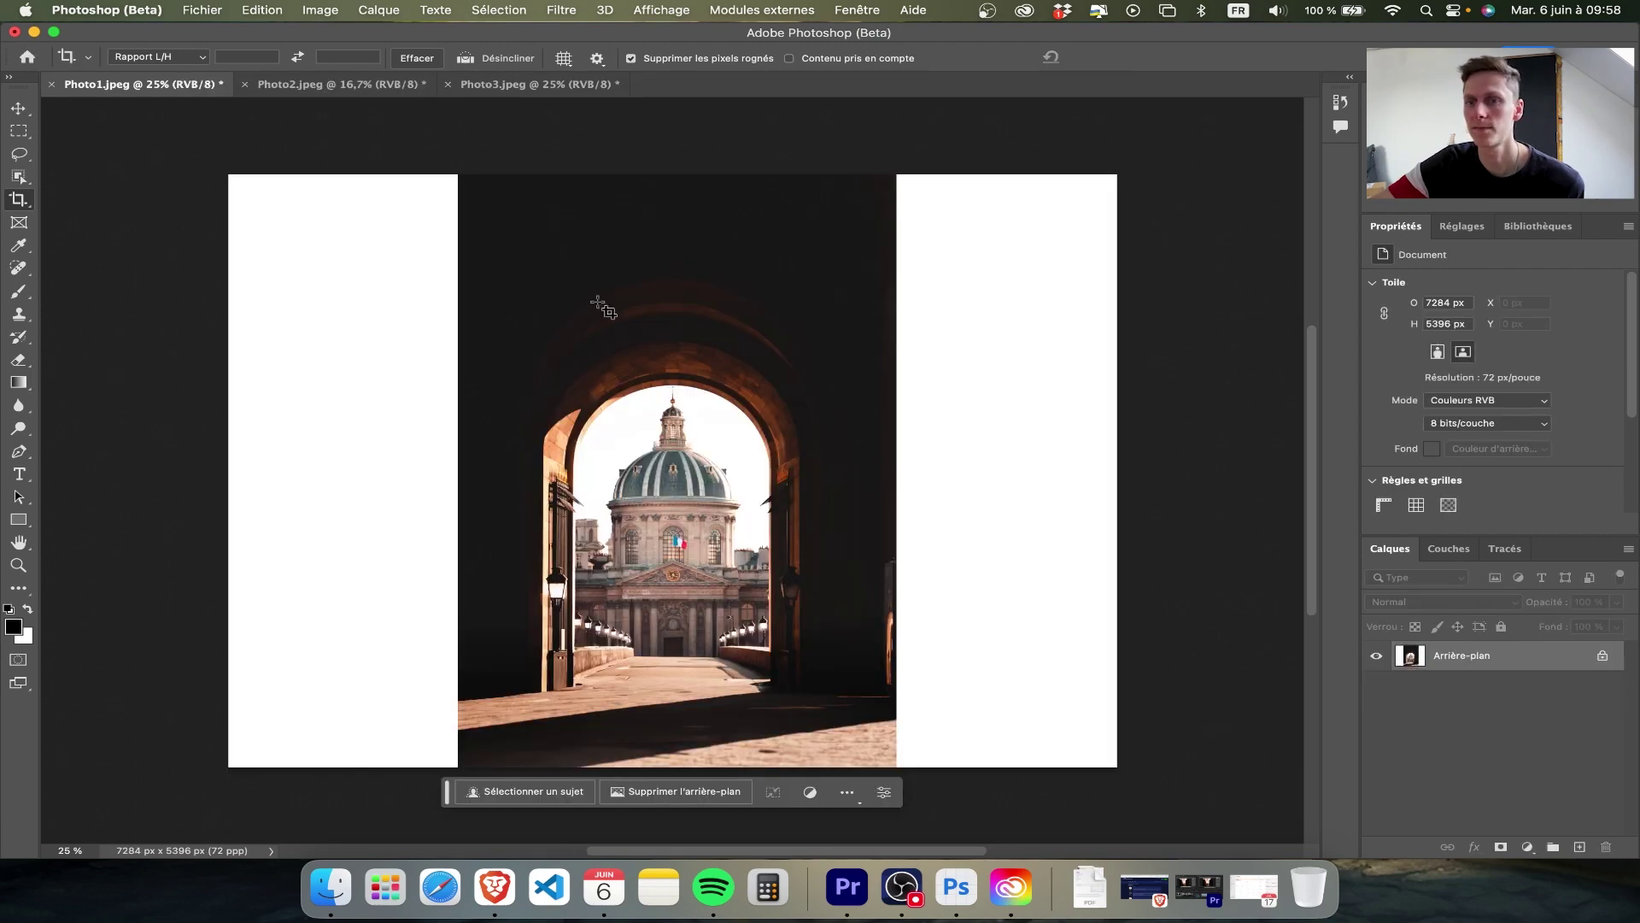
click(19, 131)
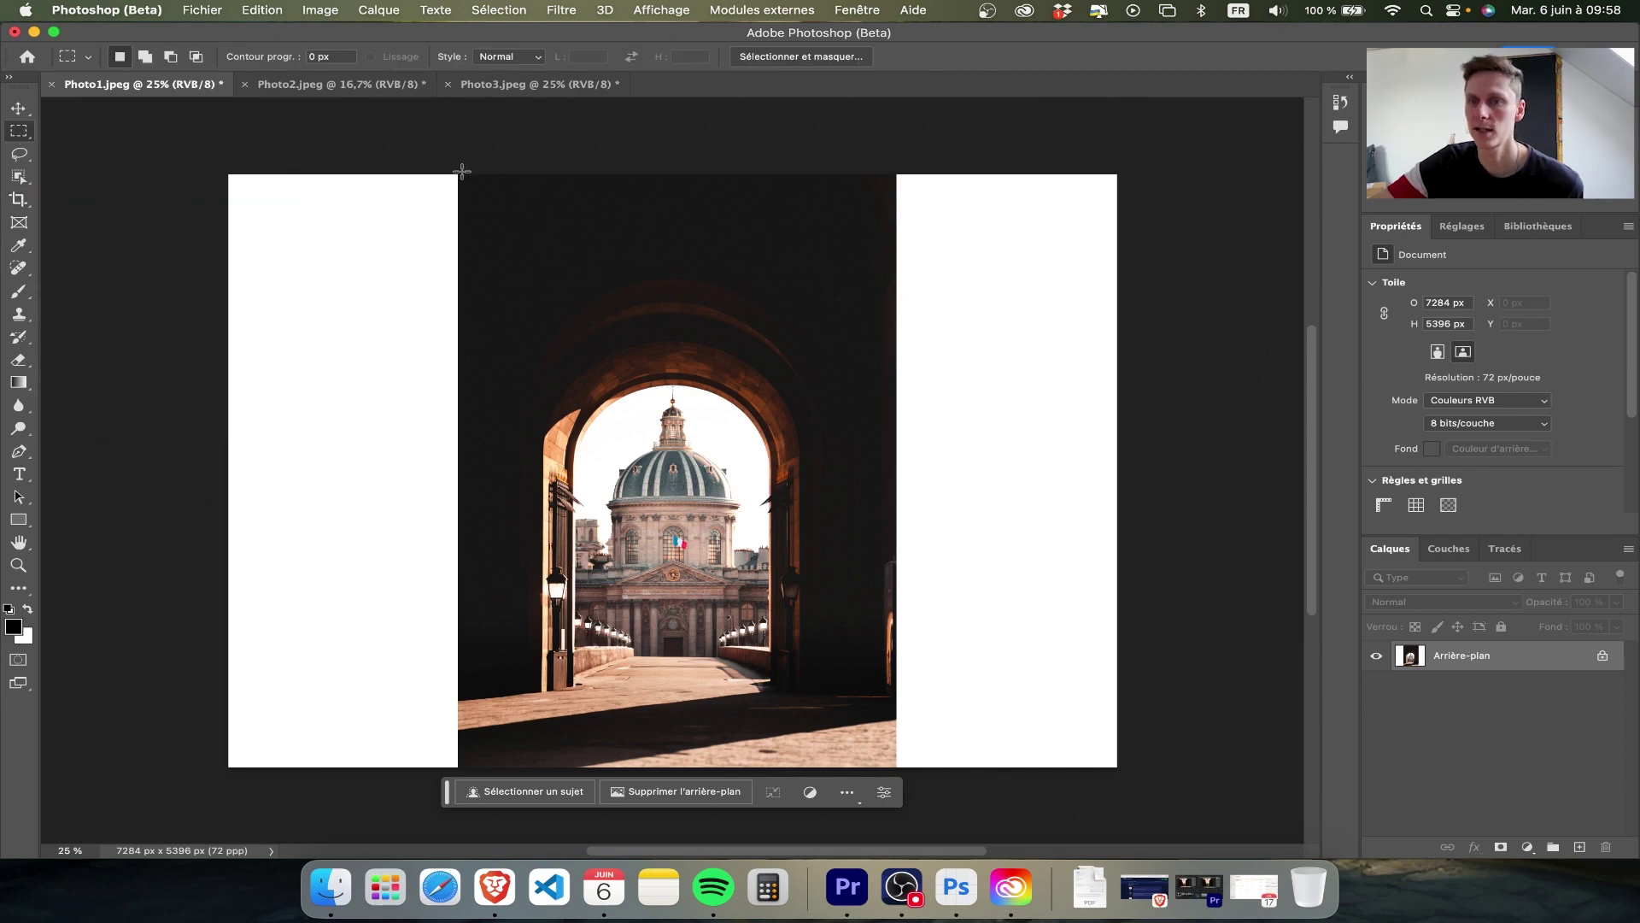
Marquee the original arch photo area and invert it to select the white side strips
drag(462, 175, 889, 773)
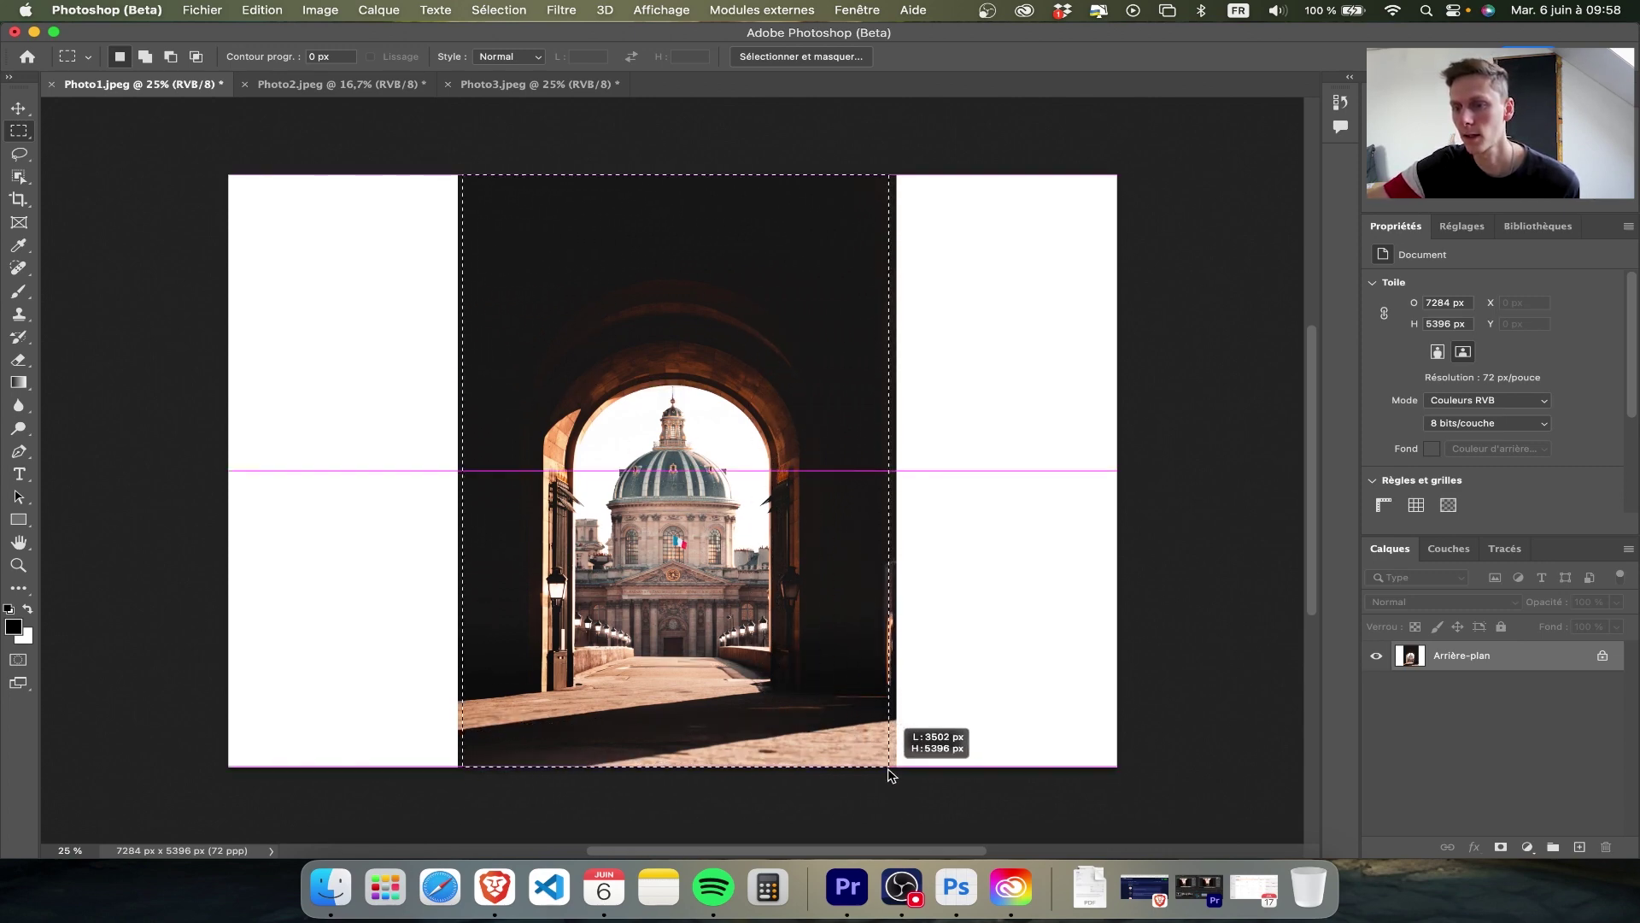
drag(888, 774, 890, 770)
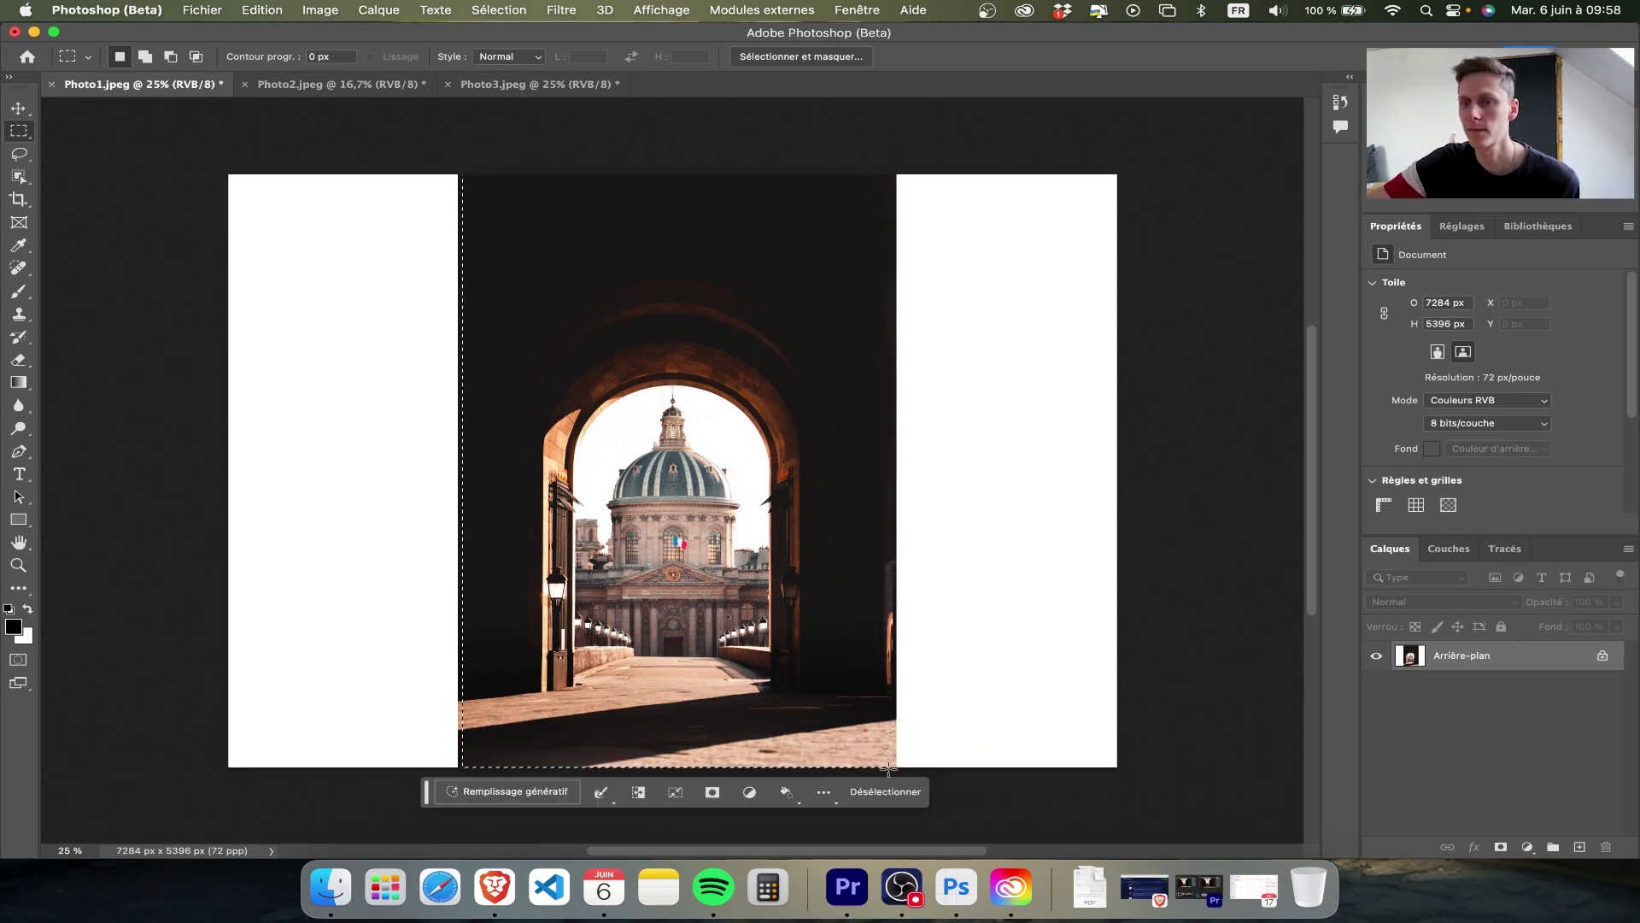
right_click(740, 543)
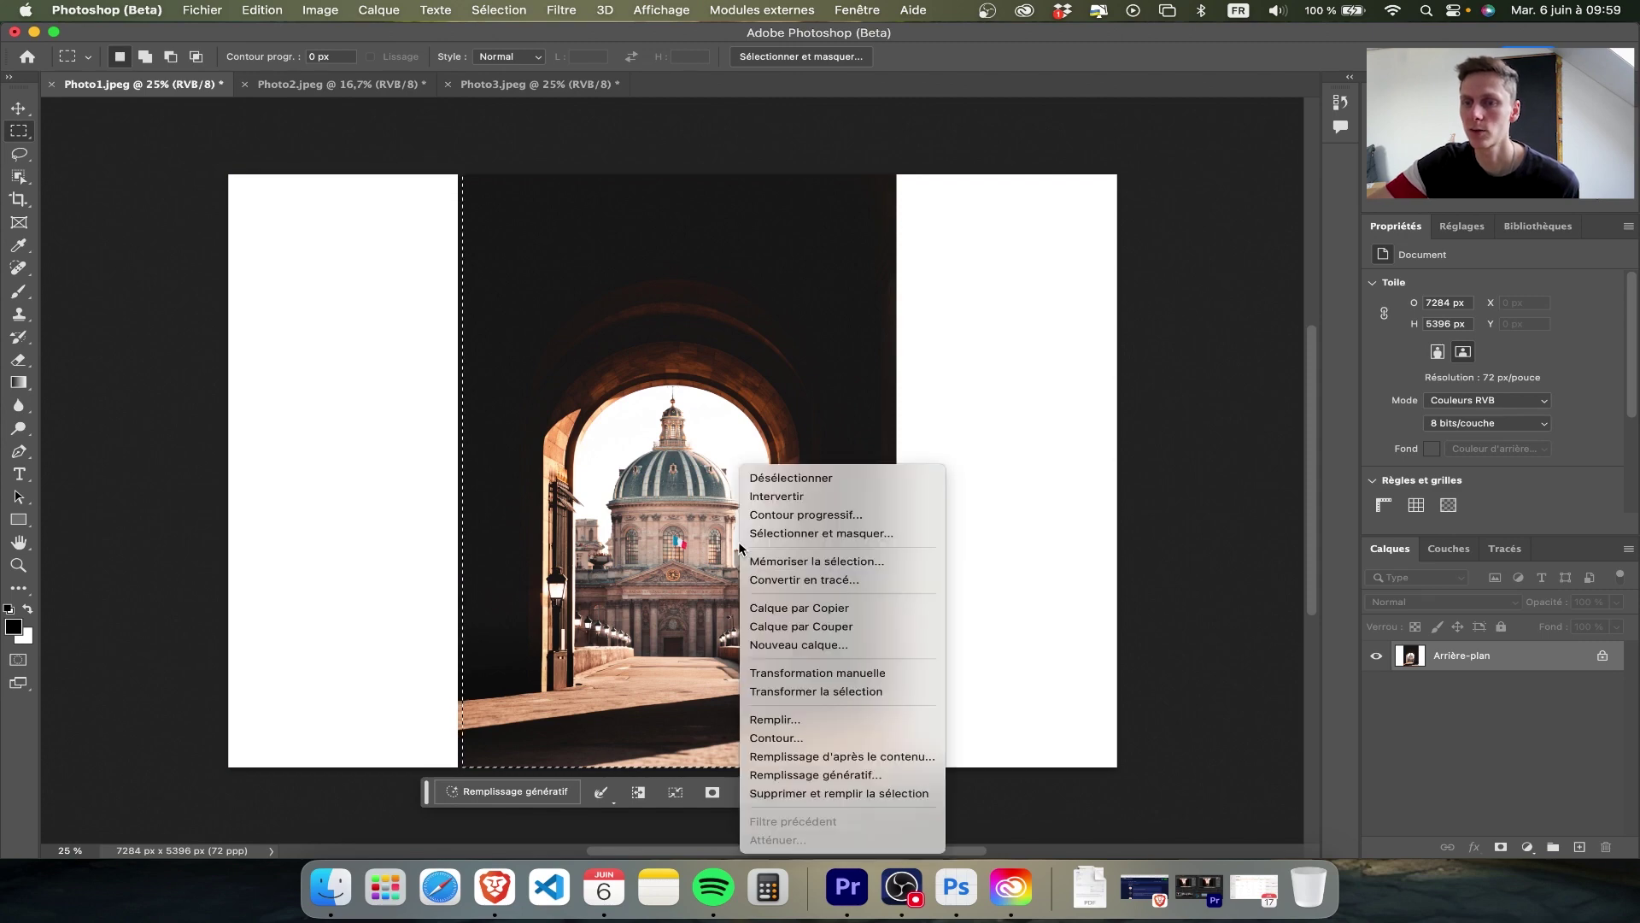
click(776, 497)
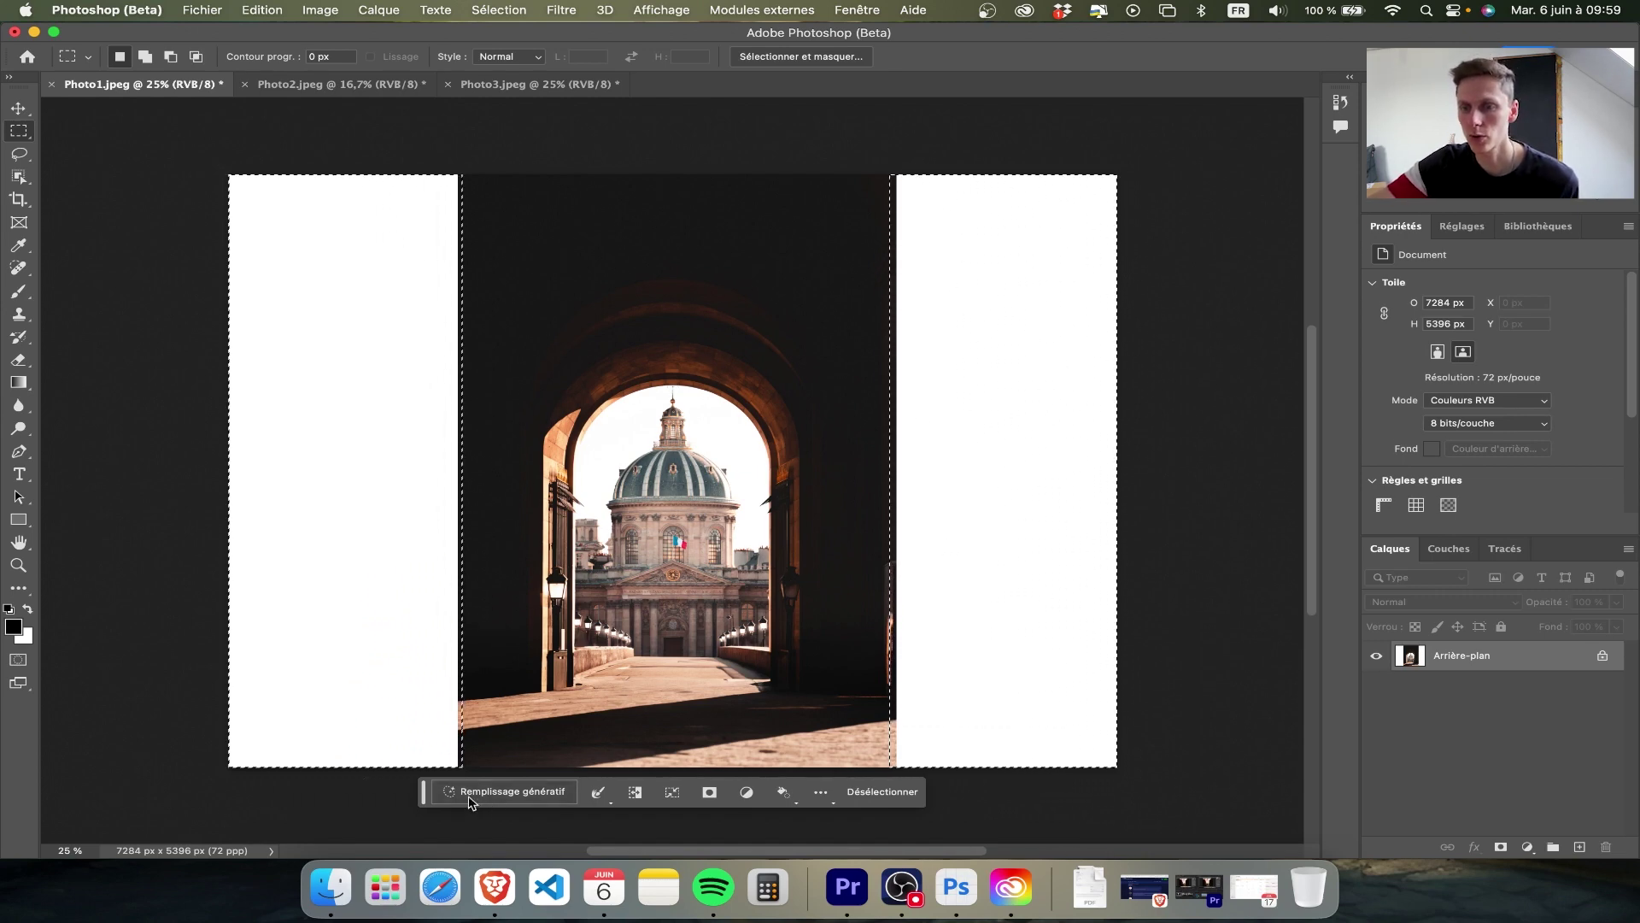
click(531, 798)
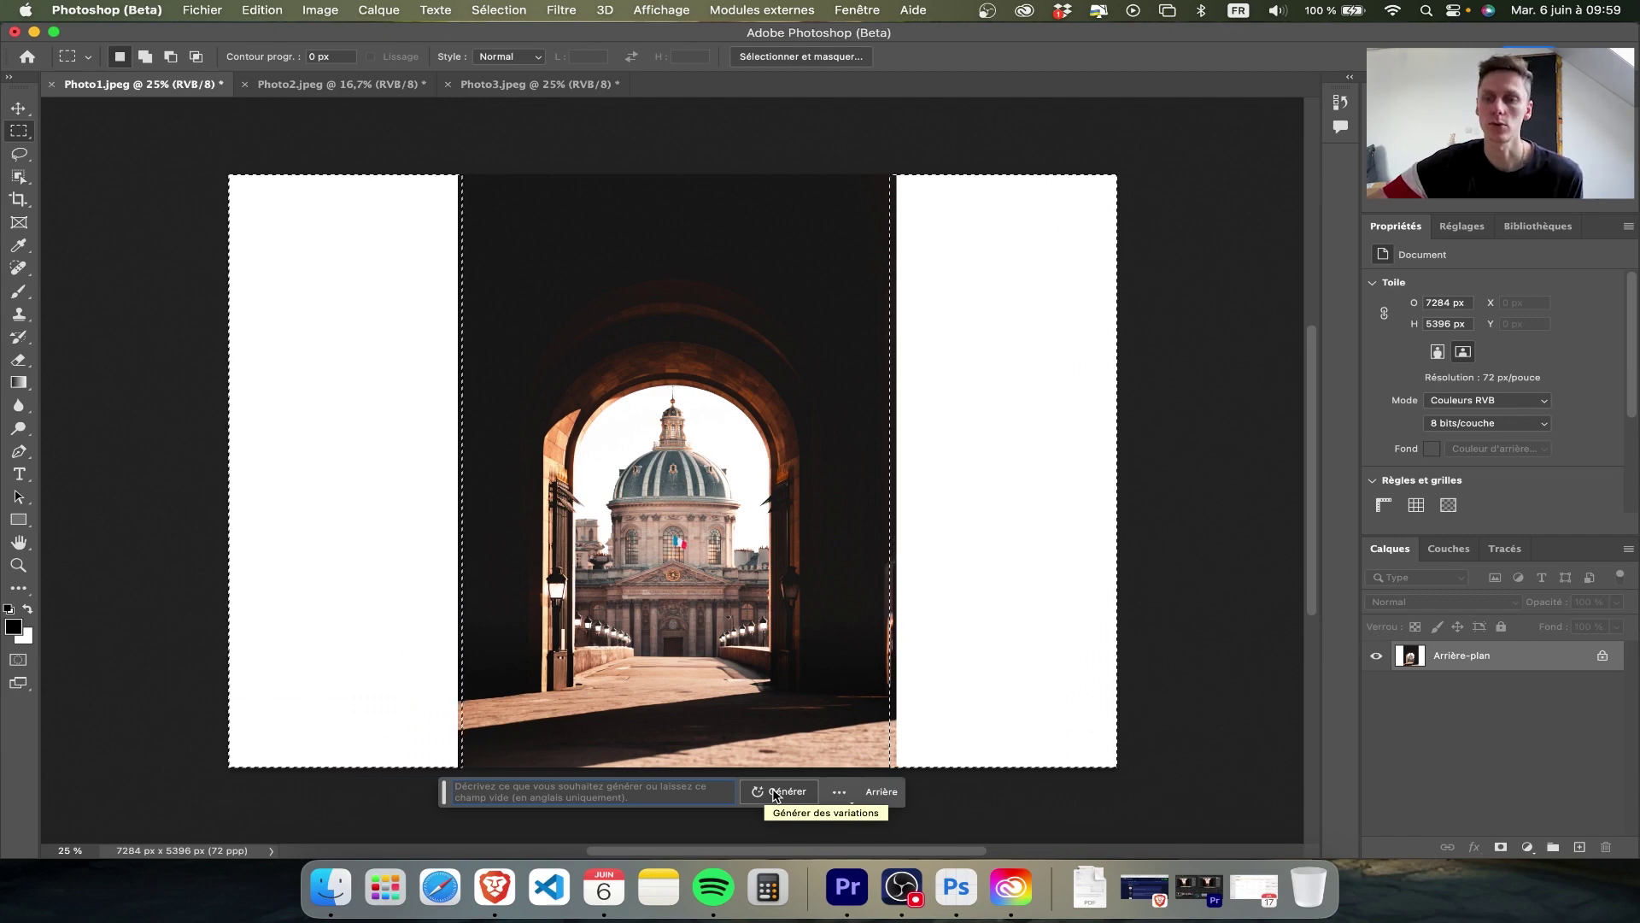
Generate fill for the side strips with an empty prompt and apply the third variation
click(777, 793)
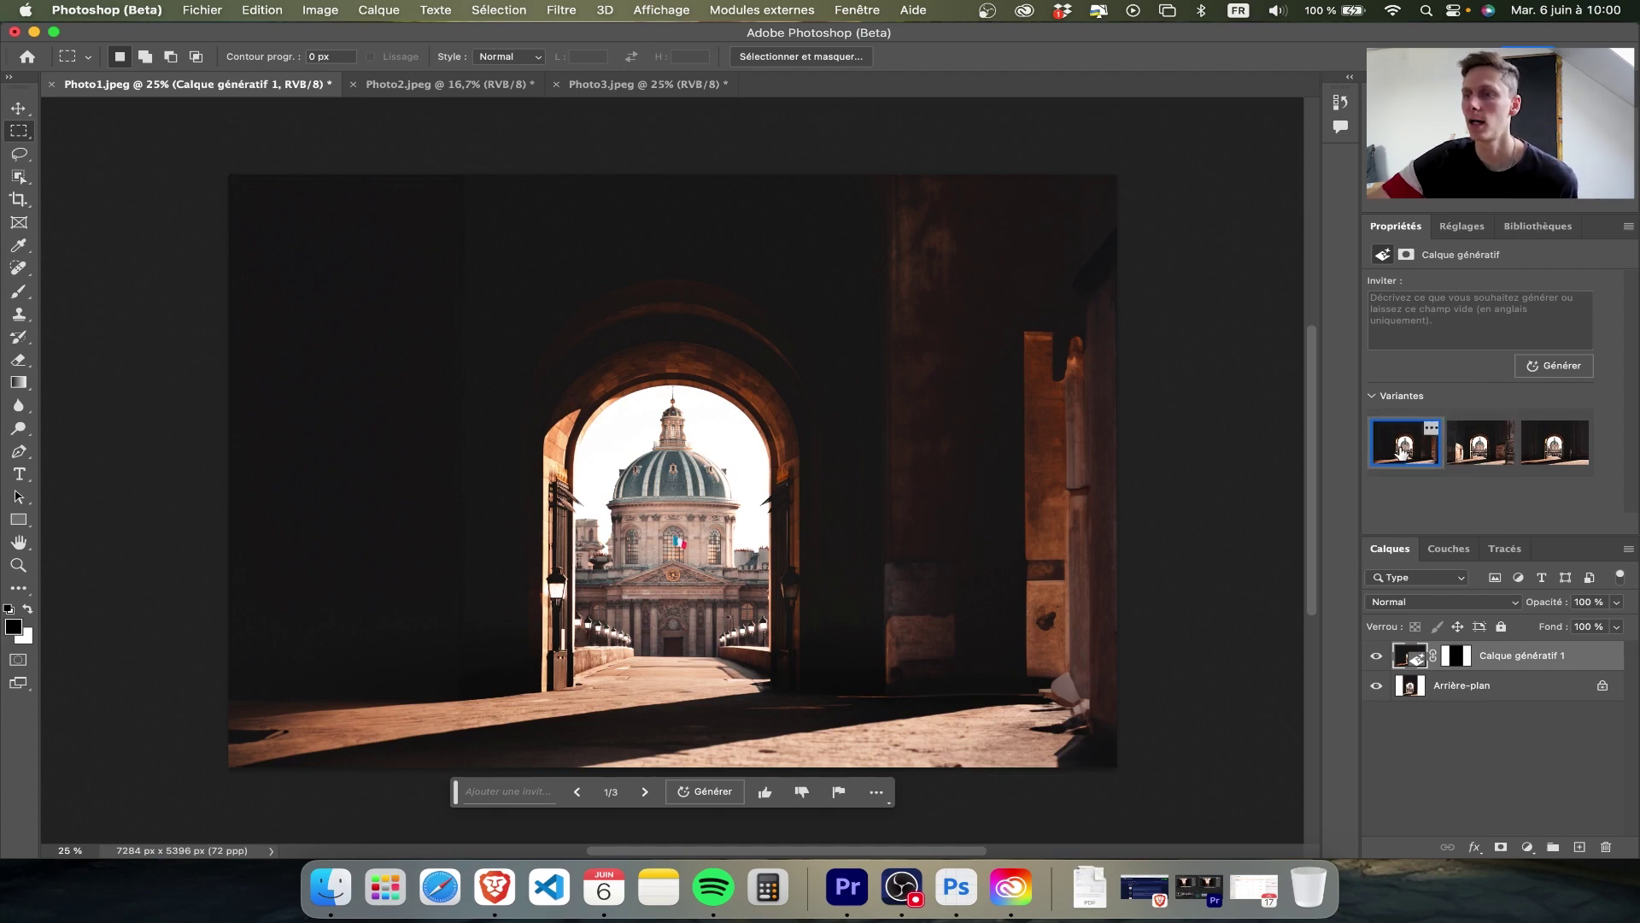
mouse_move(1479, 442)
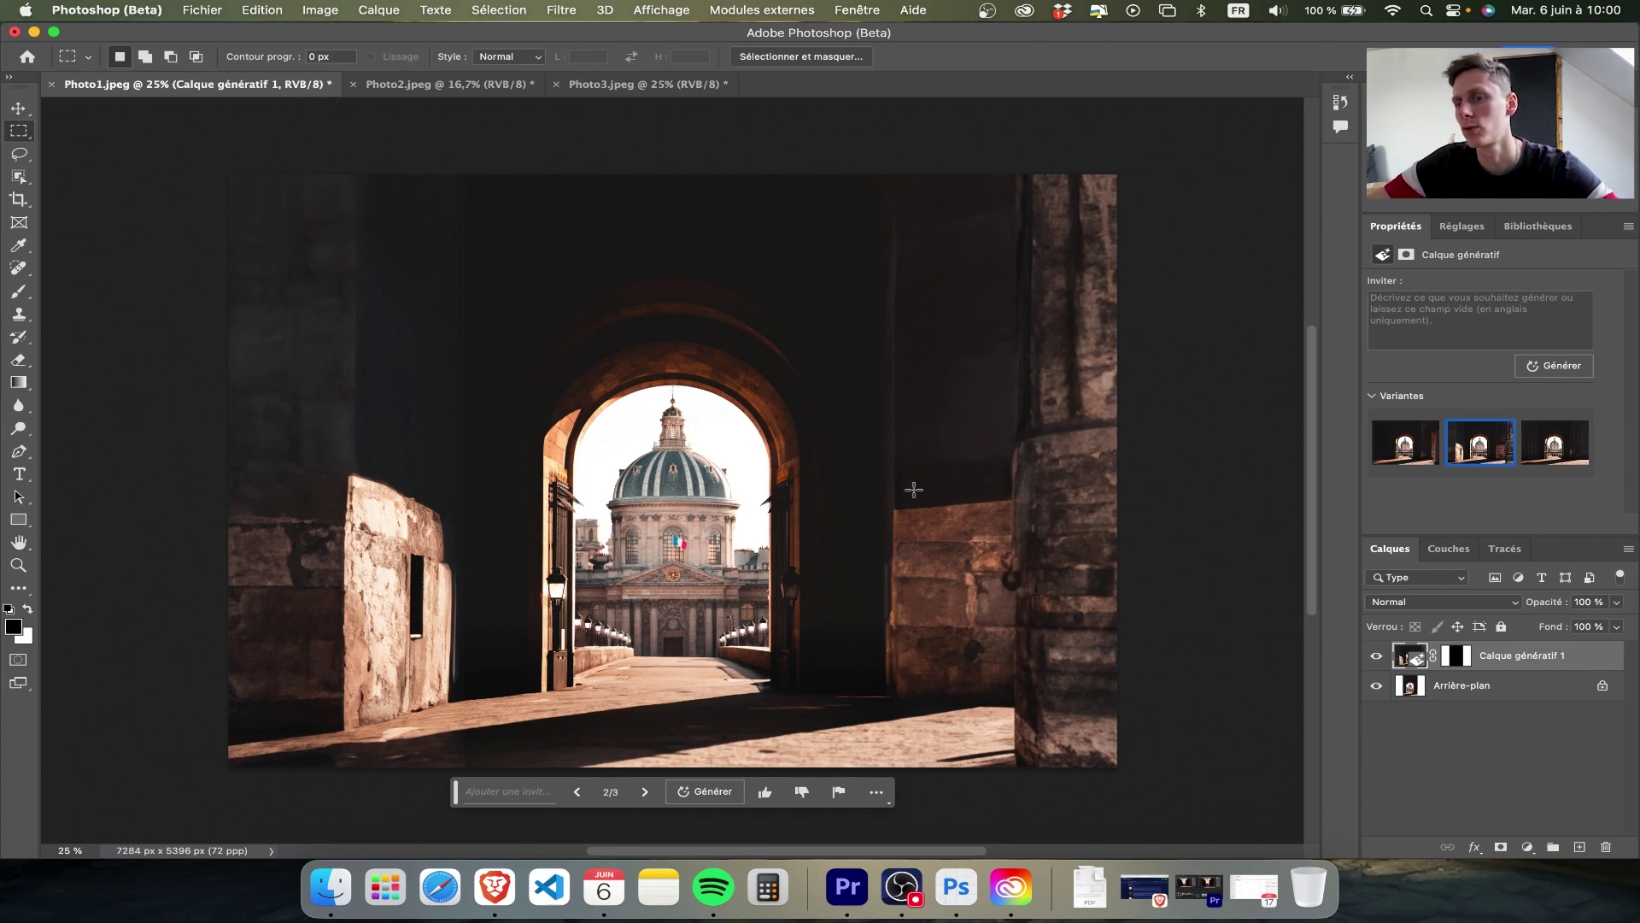
mouse_move(1553, 443)
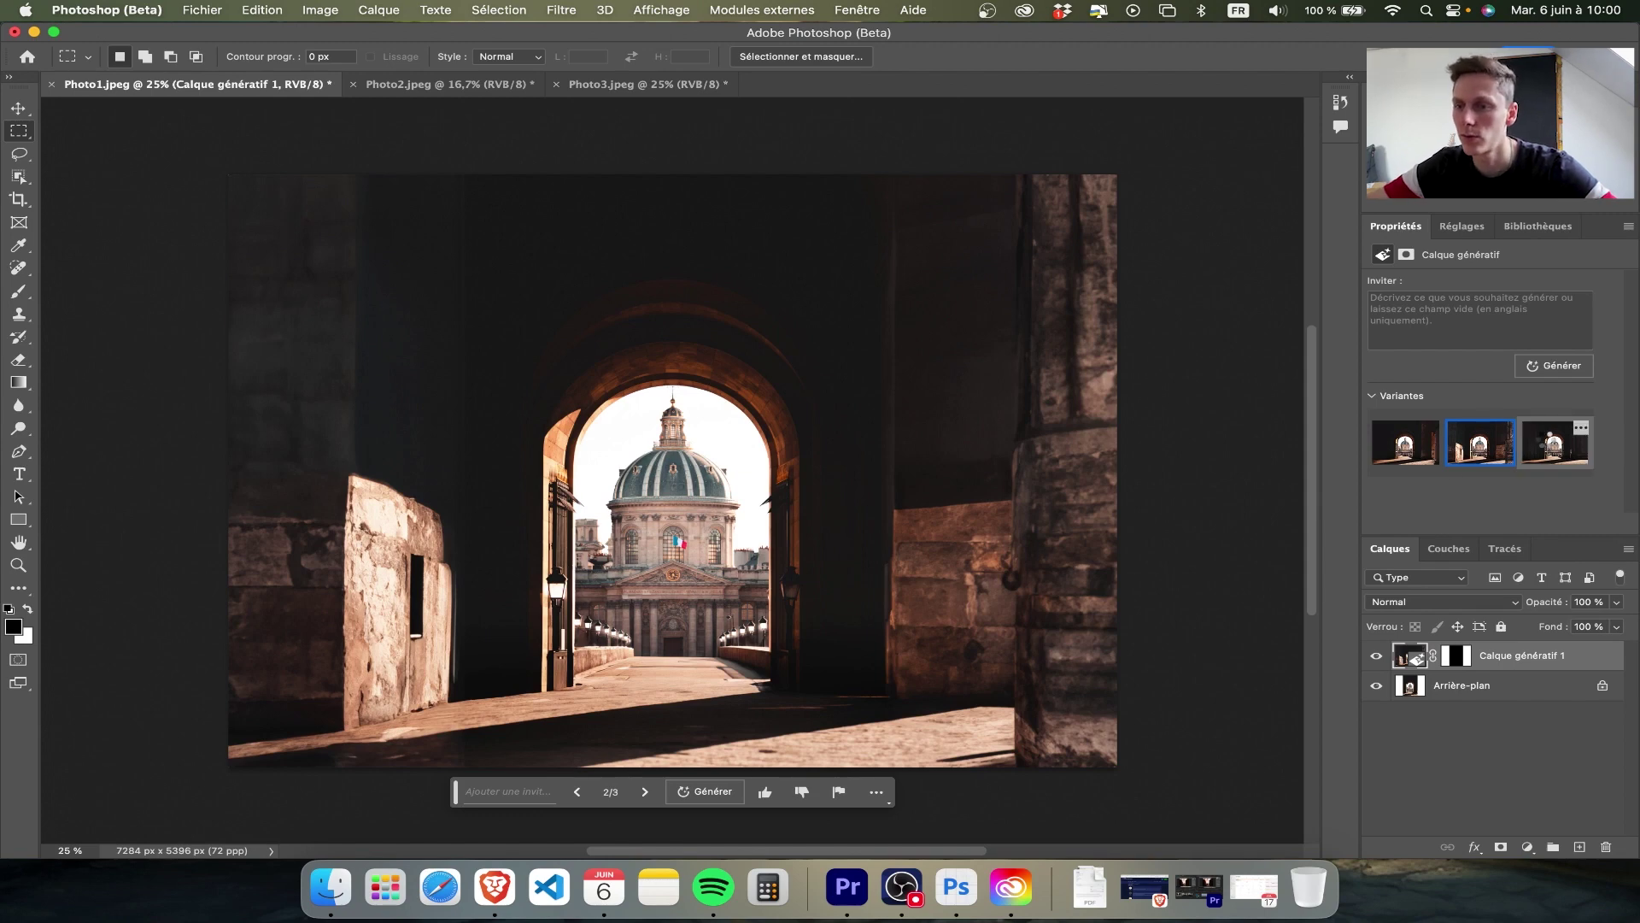
click(1547, 445)
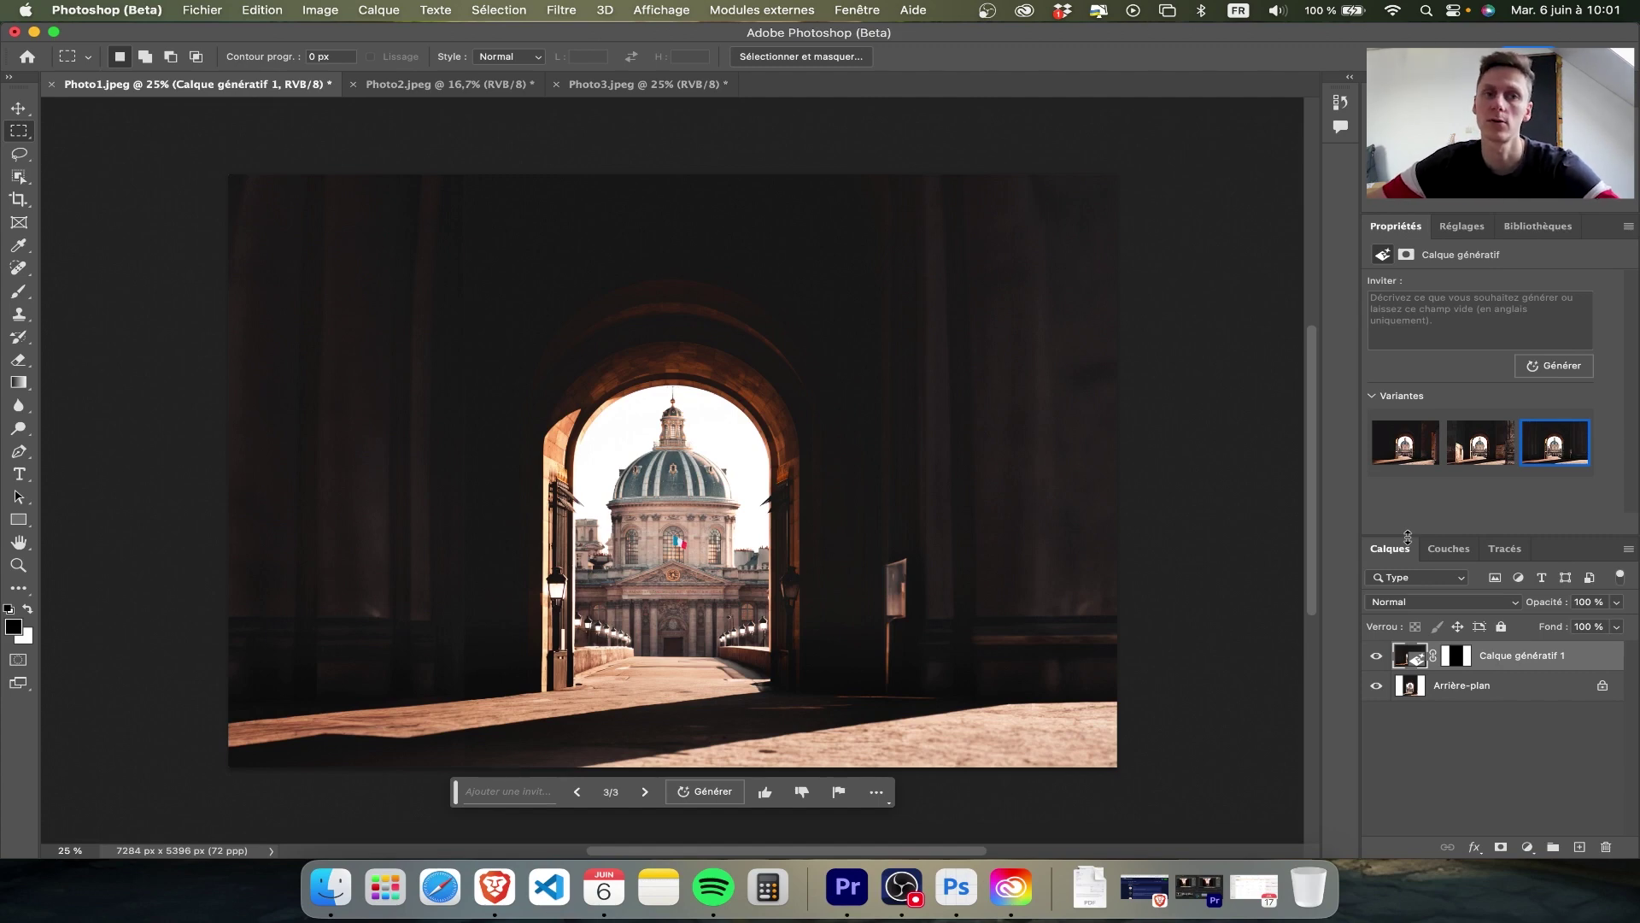
Switch to the Photo2.jpeg staircase document
click(436, 85)
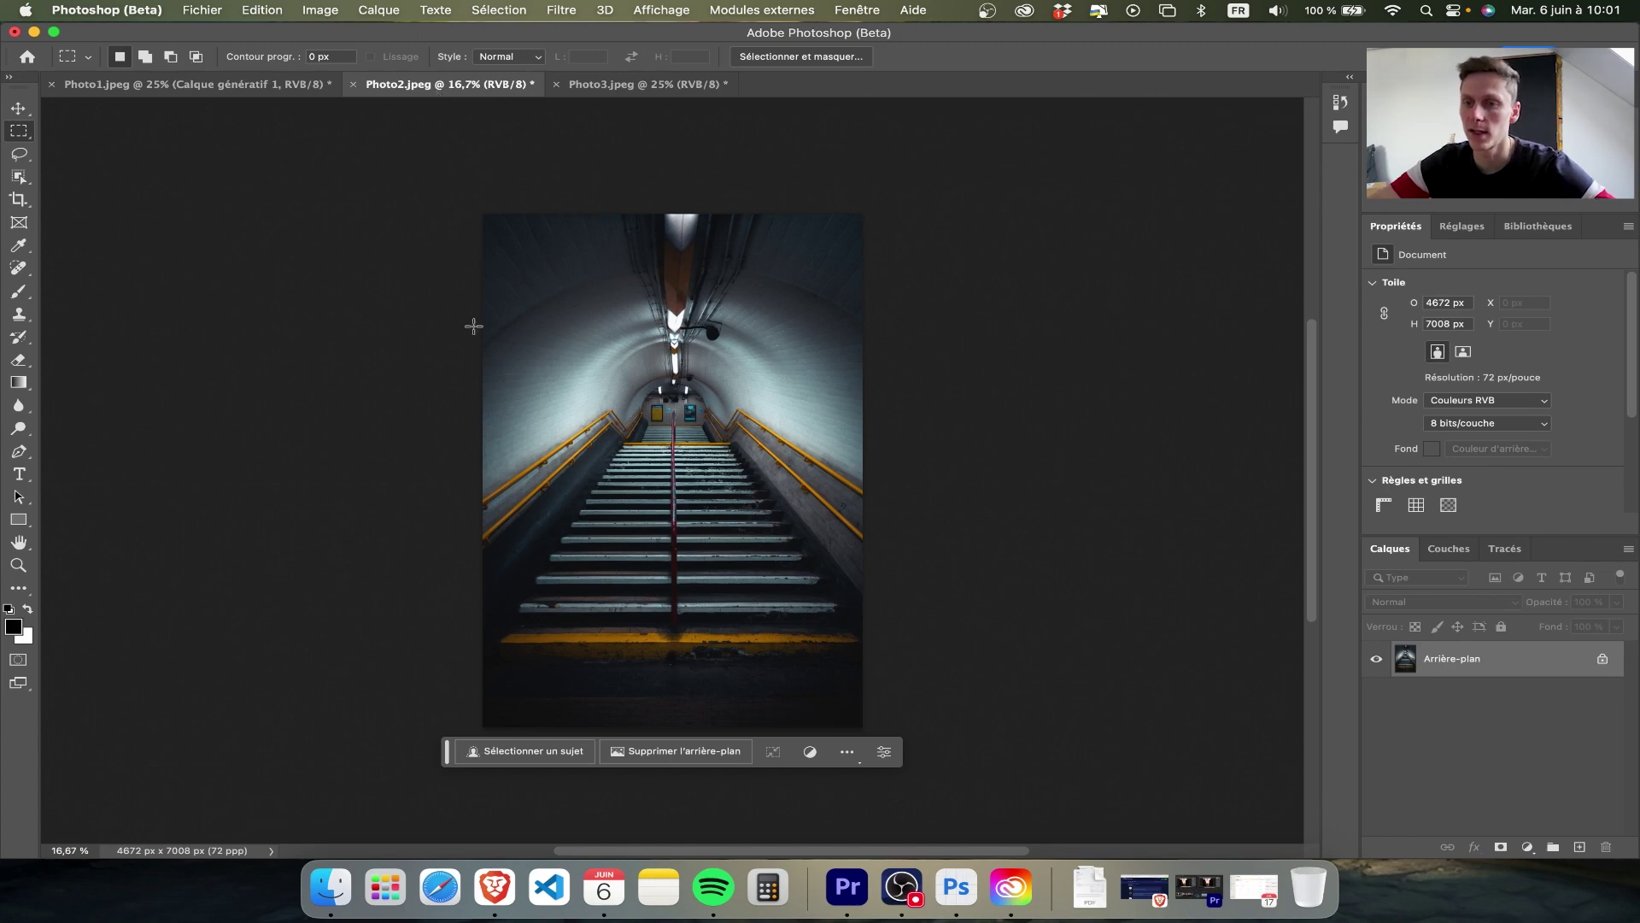
Crop-extend the staircase photo's canvas on both sides to 8108 px wide
click(14, 205)
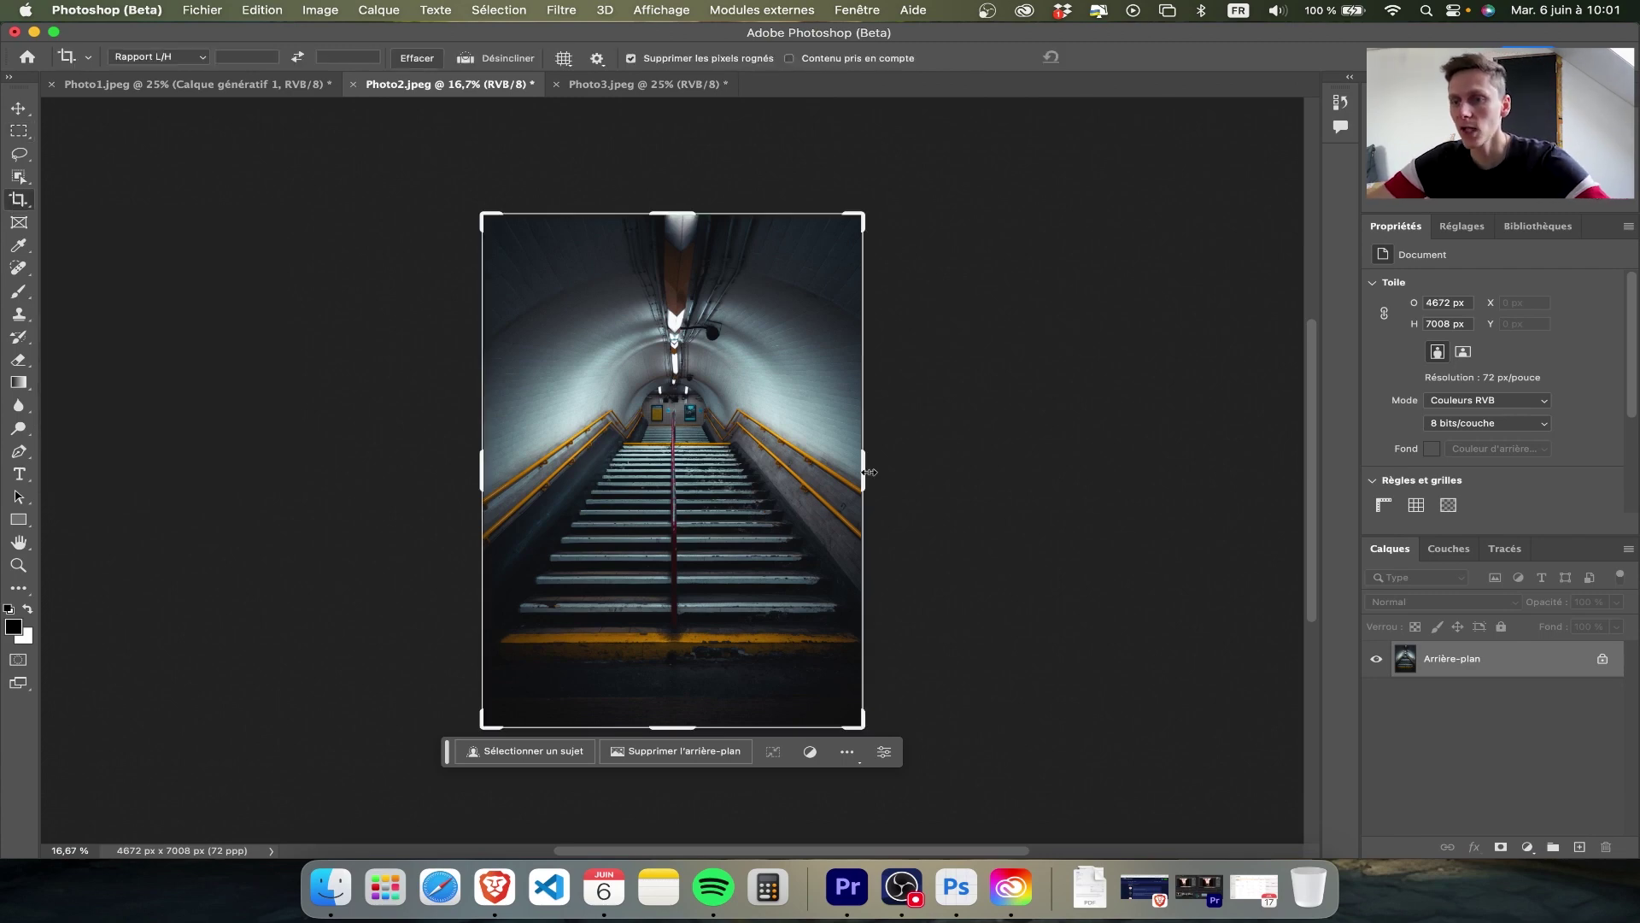
drag(868, 472, 1015, 479)
click(1117, 57)
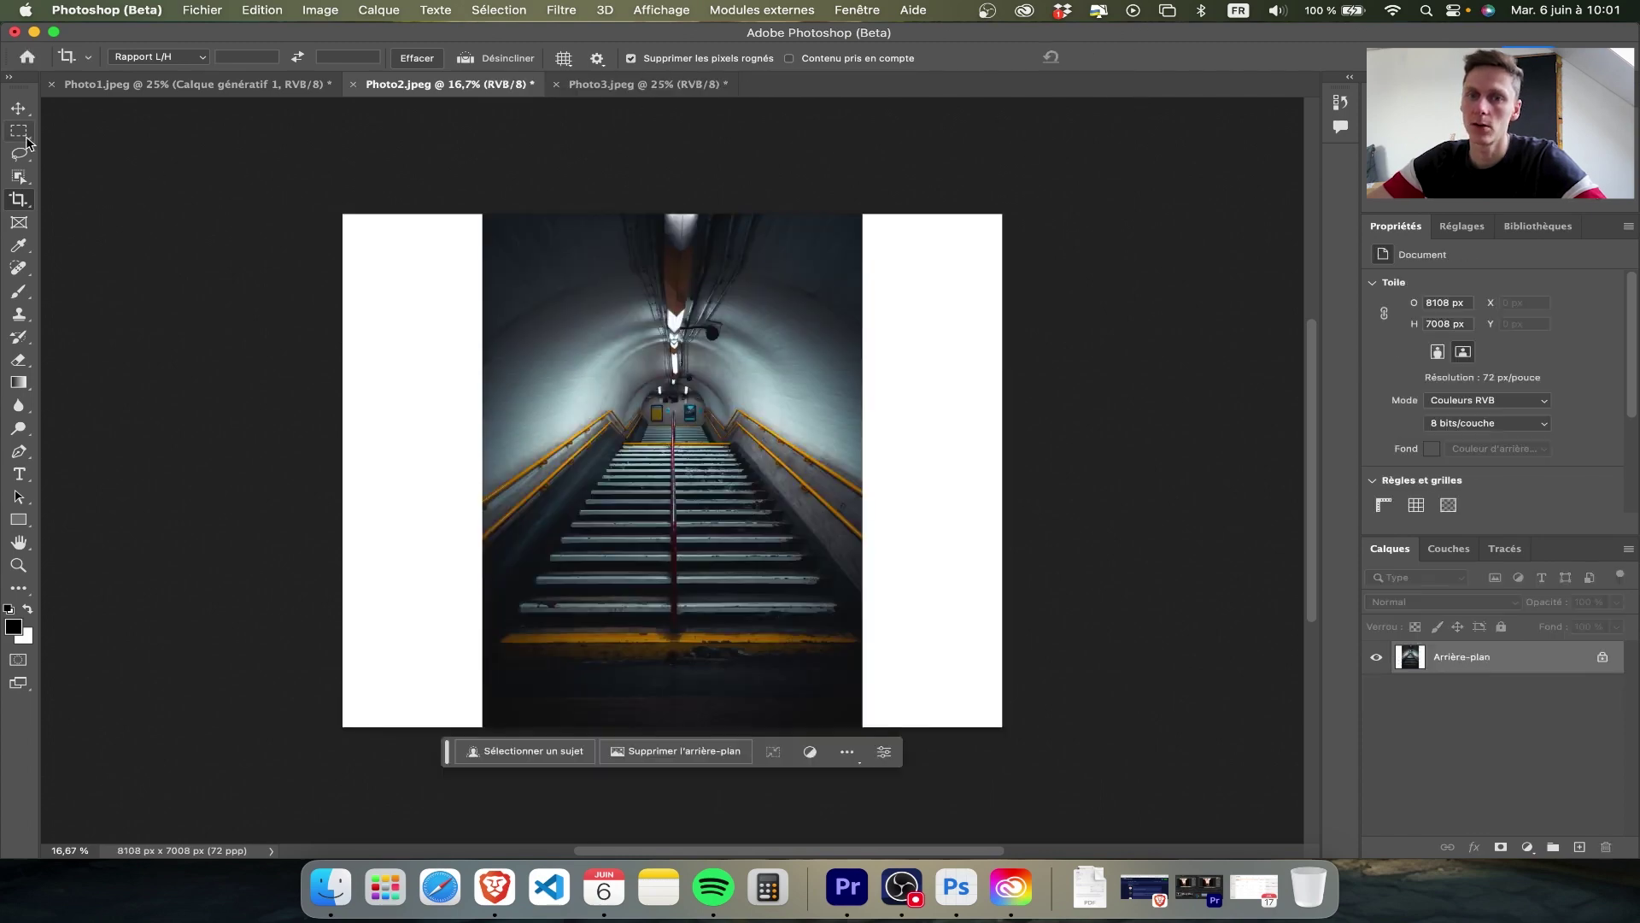
Marquee the original staircase area and invert it to select the white side strips
click(20, 132)
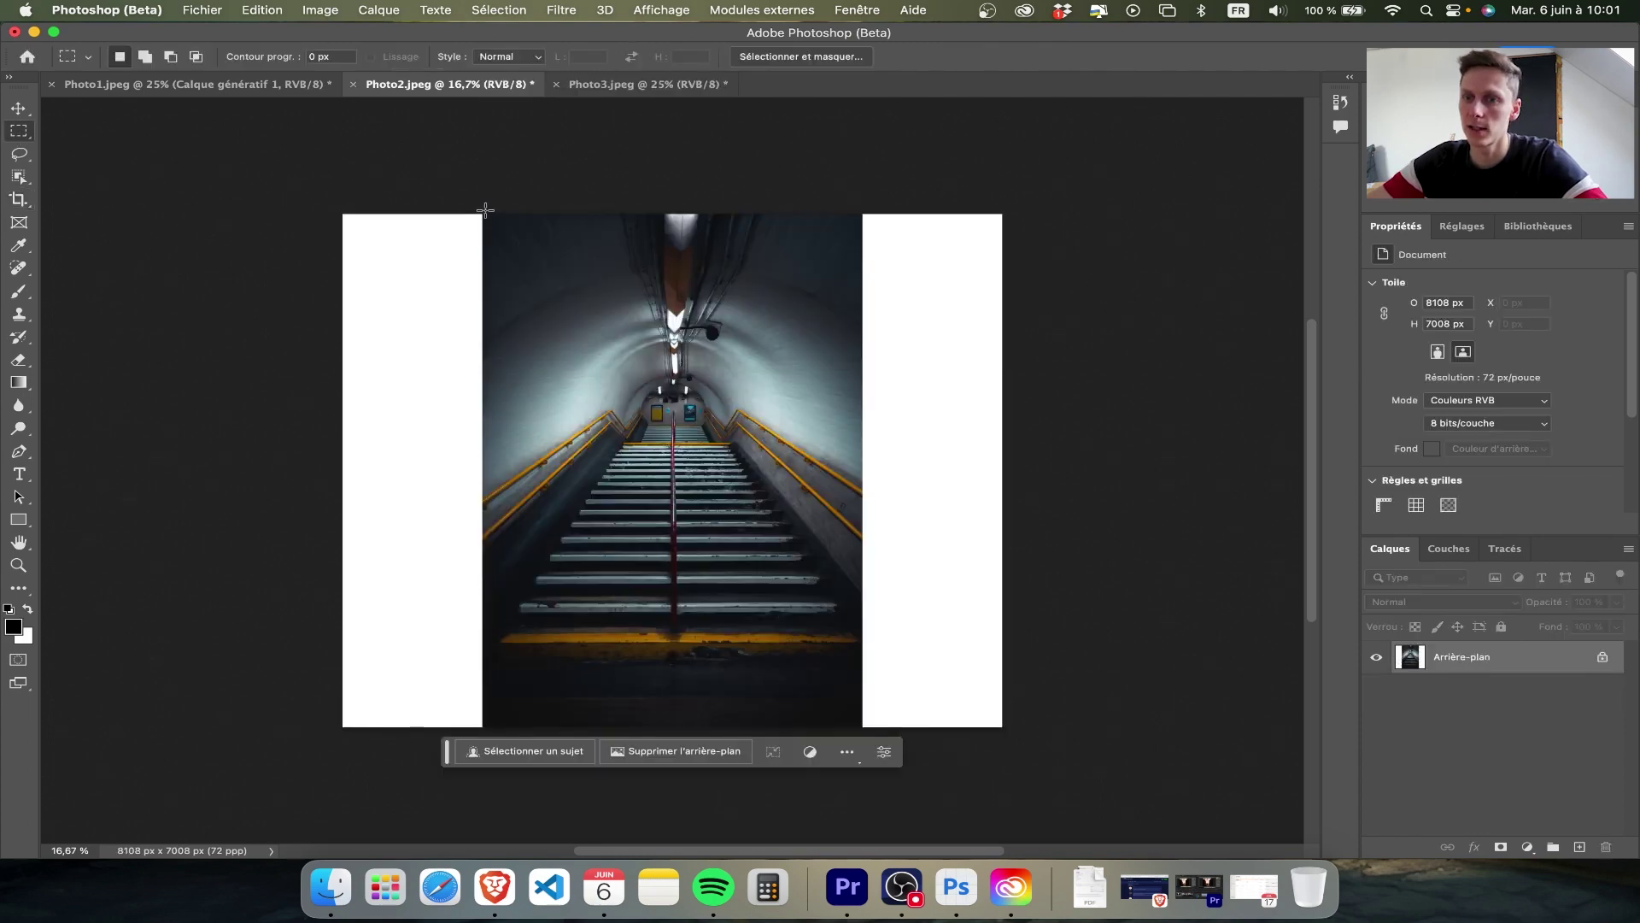
drag(486, 209, 853, 748)
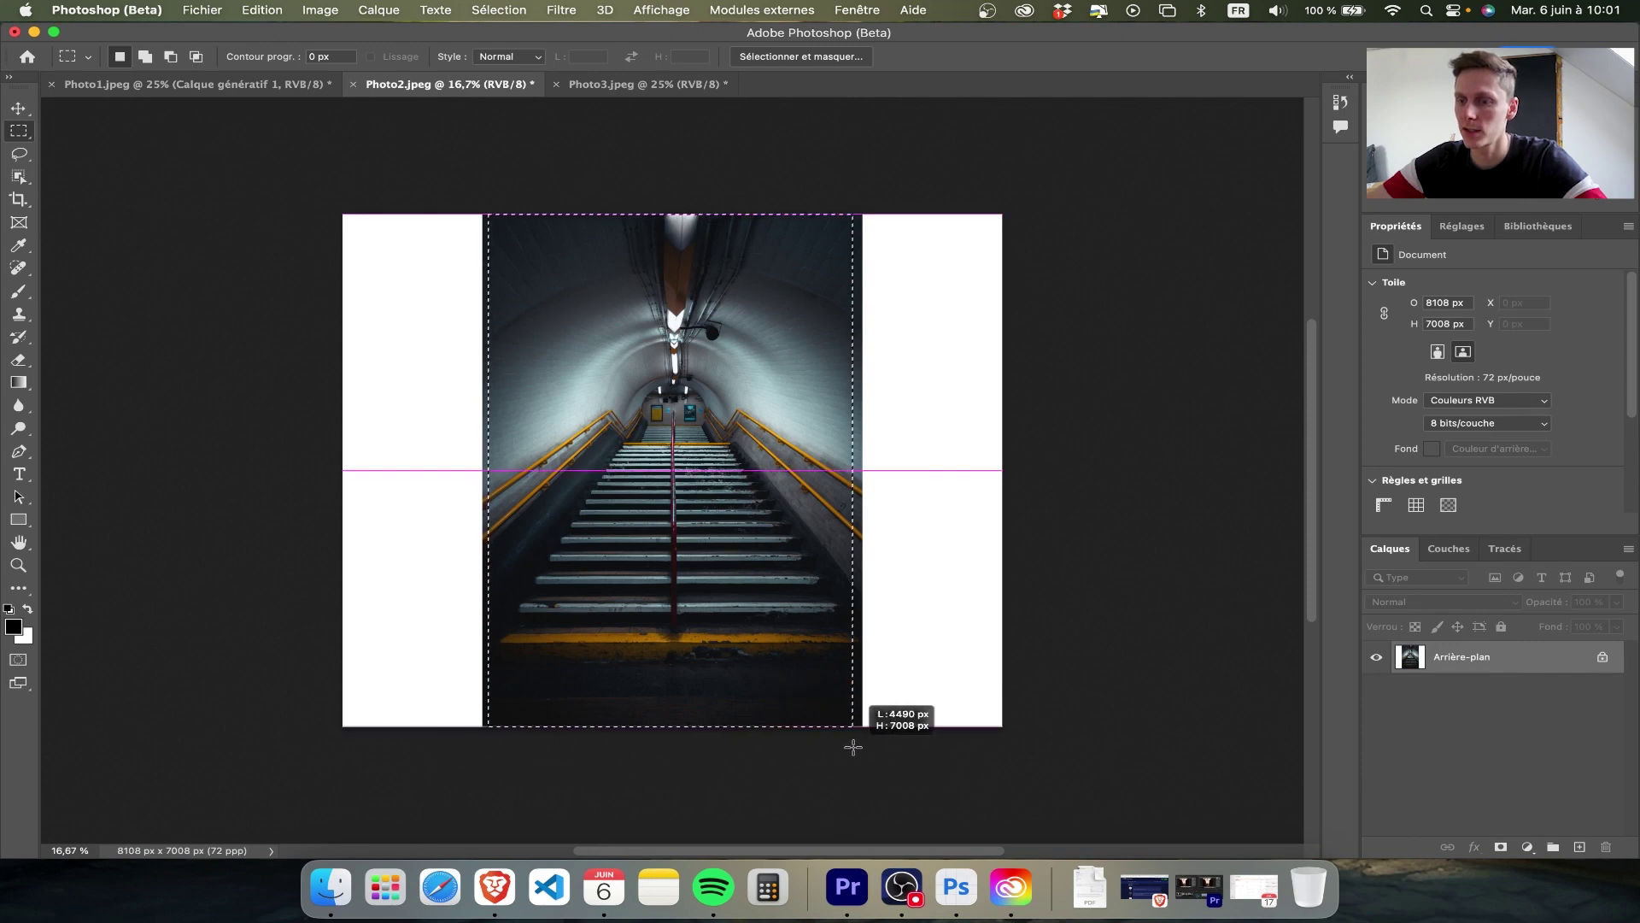
drag(853, 748, 857, 744)
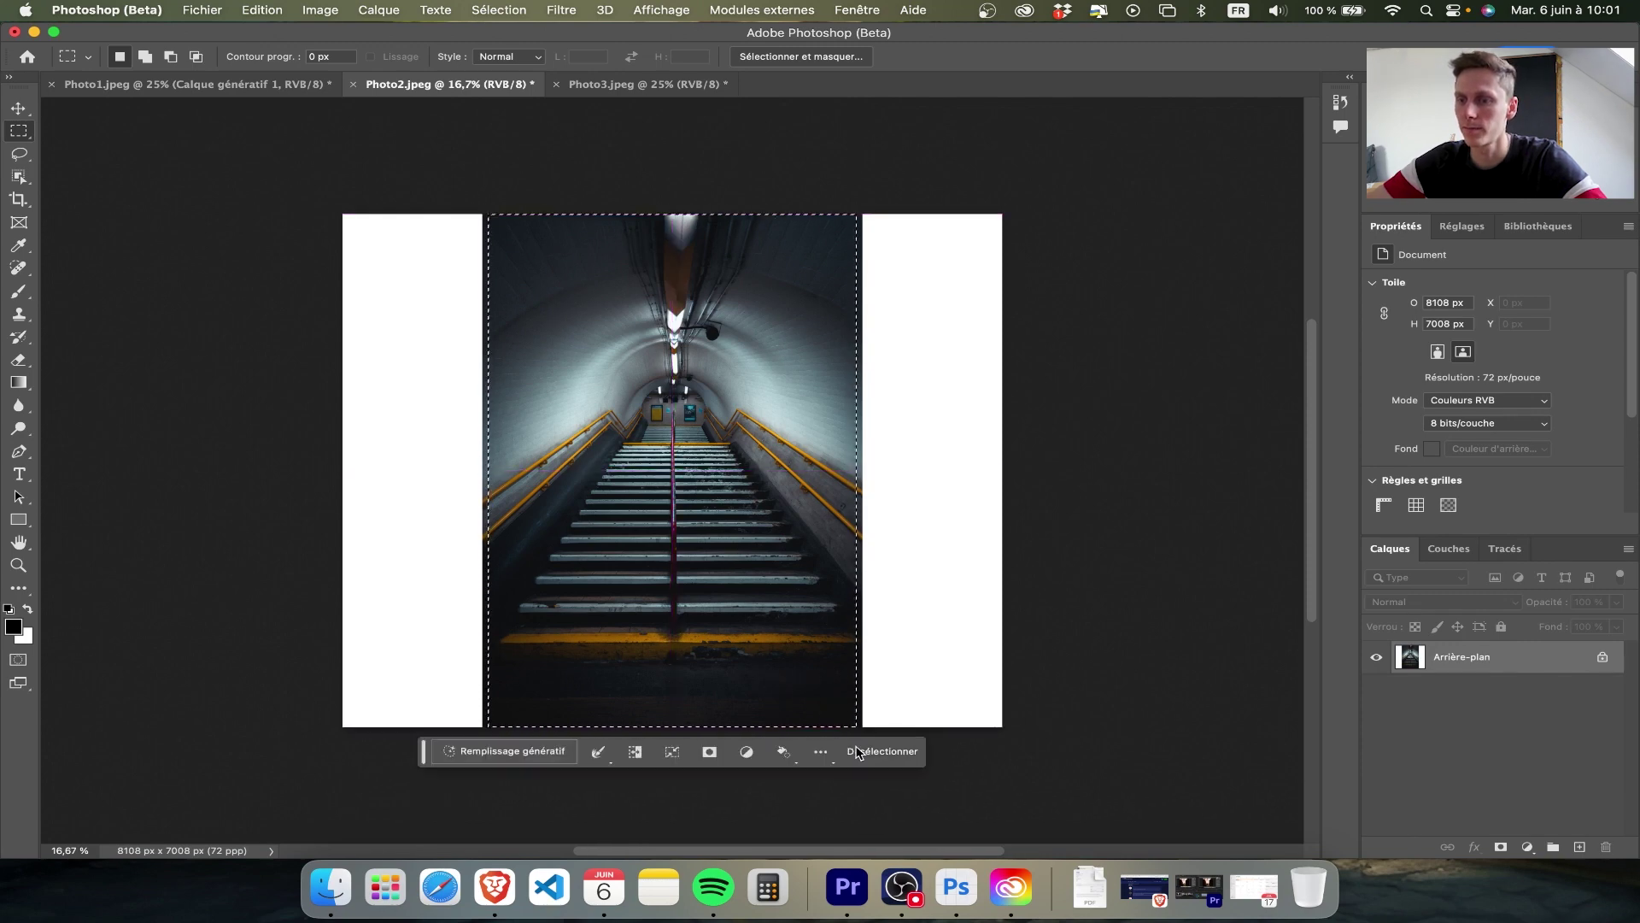
right_click(598, 602)
click(633, 498)
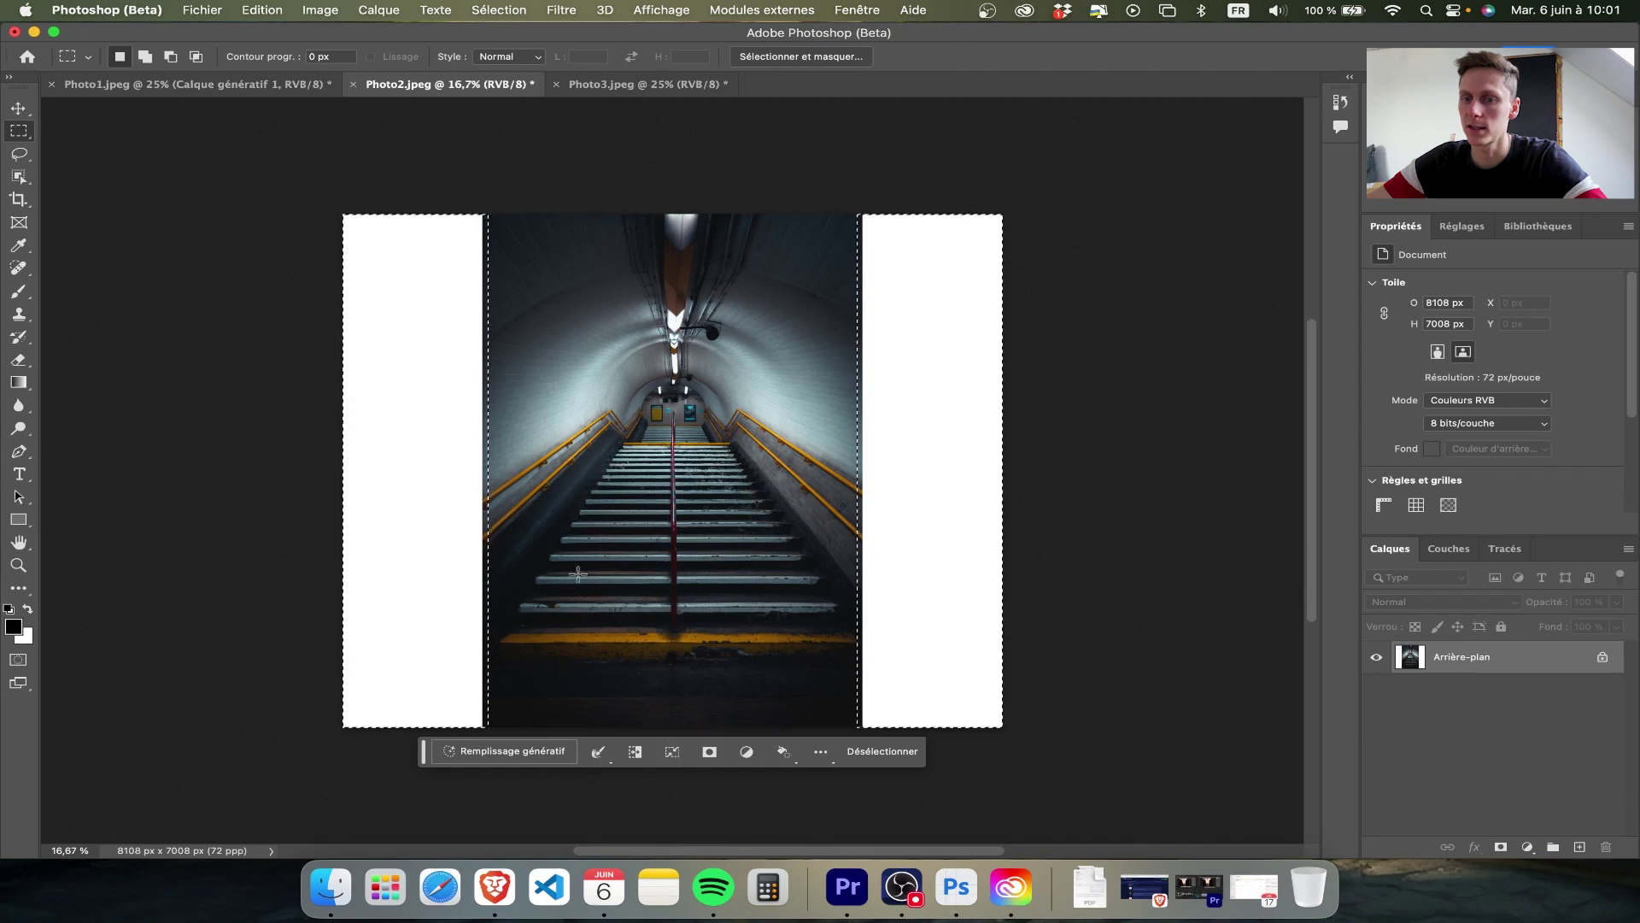
click(504, 751)
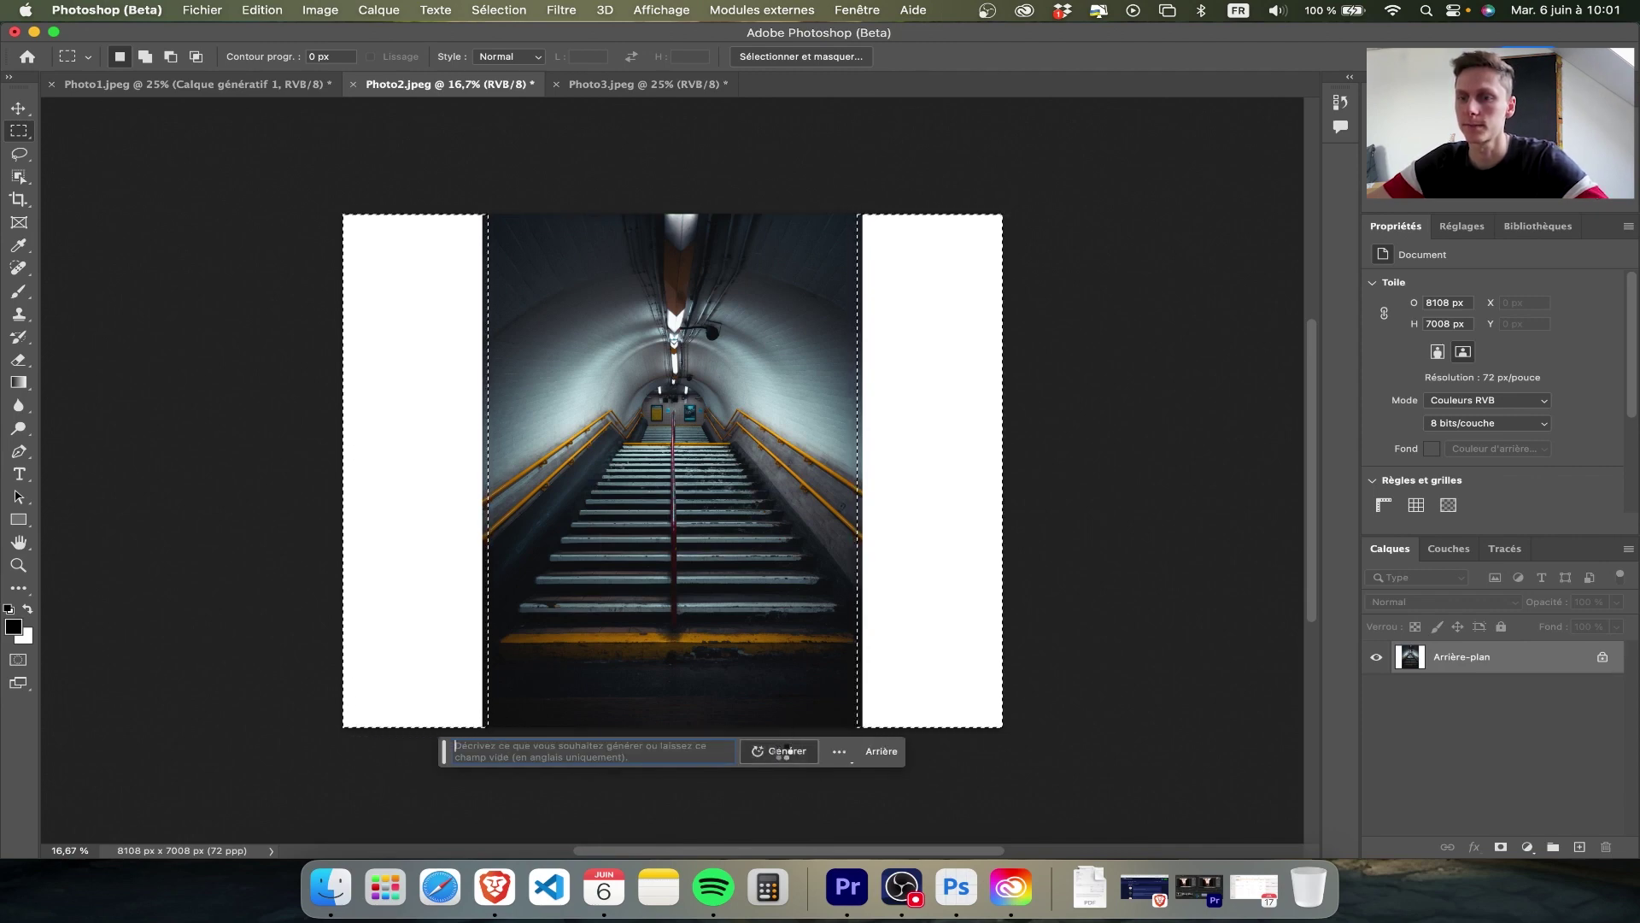
Generate fill for the staircase's white side strips with an empty prompt
click(785, 752)
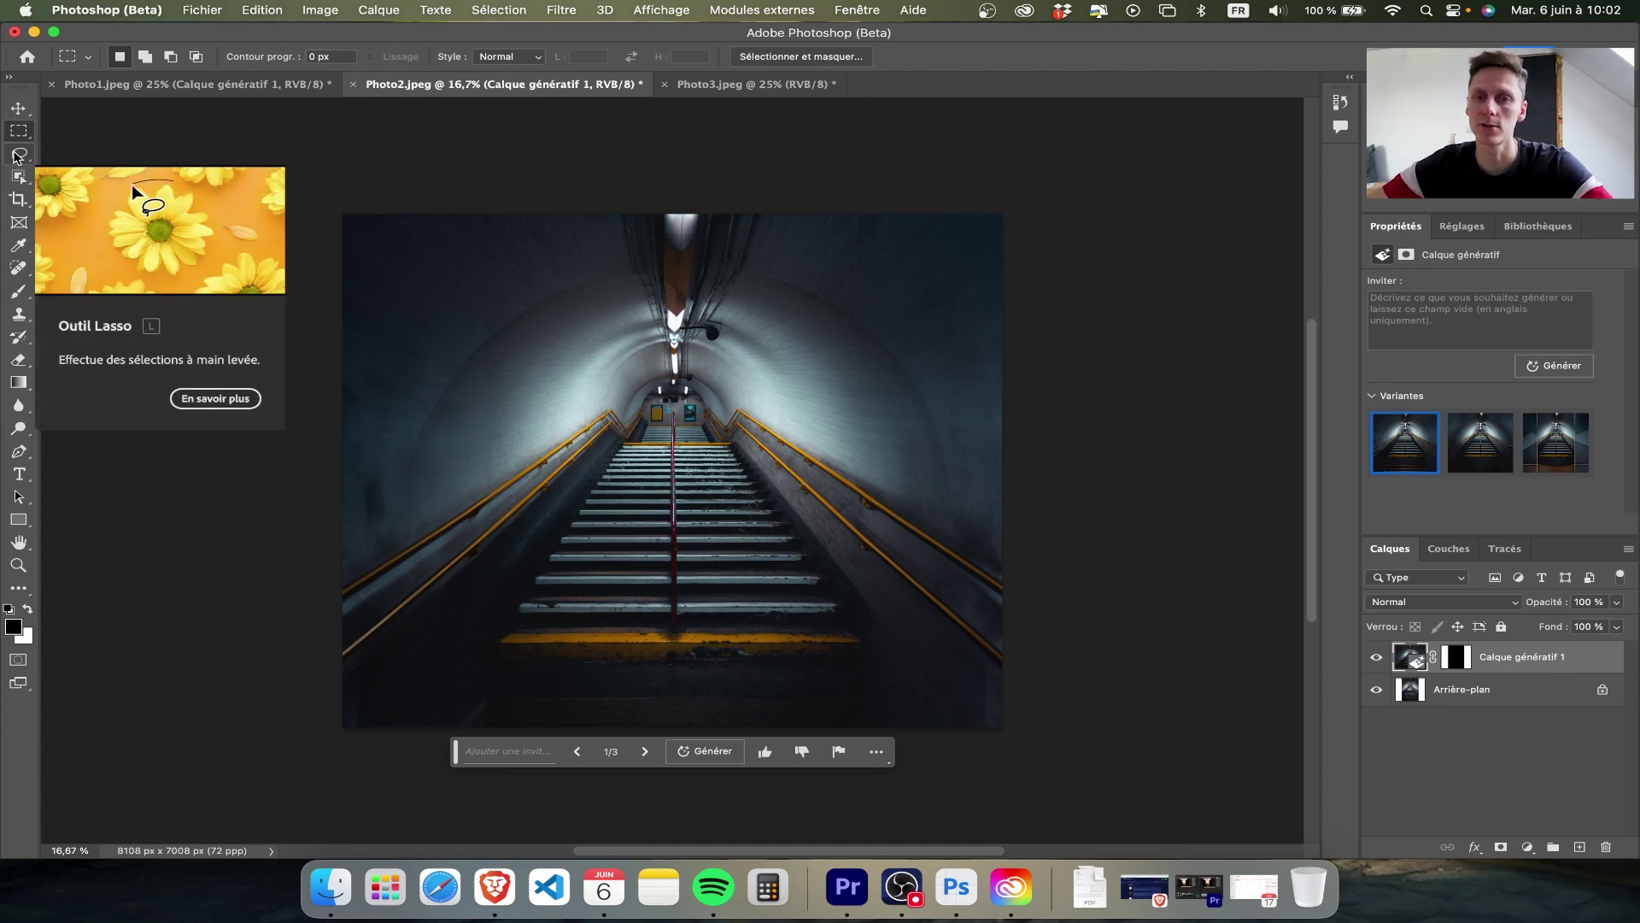
Lasso-select the left curved tunnel wall and add the right wall to the selection
click(17, 156)
mouse_move(347, 561)
mouse_down()
mouse_move(564, 446)
mouse_move(587, 359)
mouse_move(535, 300)
mouse_move(448, 291)
mouse_move(344, 317)
mouse_move(309, 459)
mouse_move(332, 562)
mouse_up()
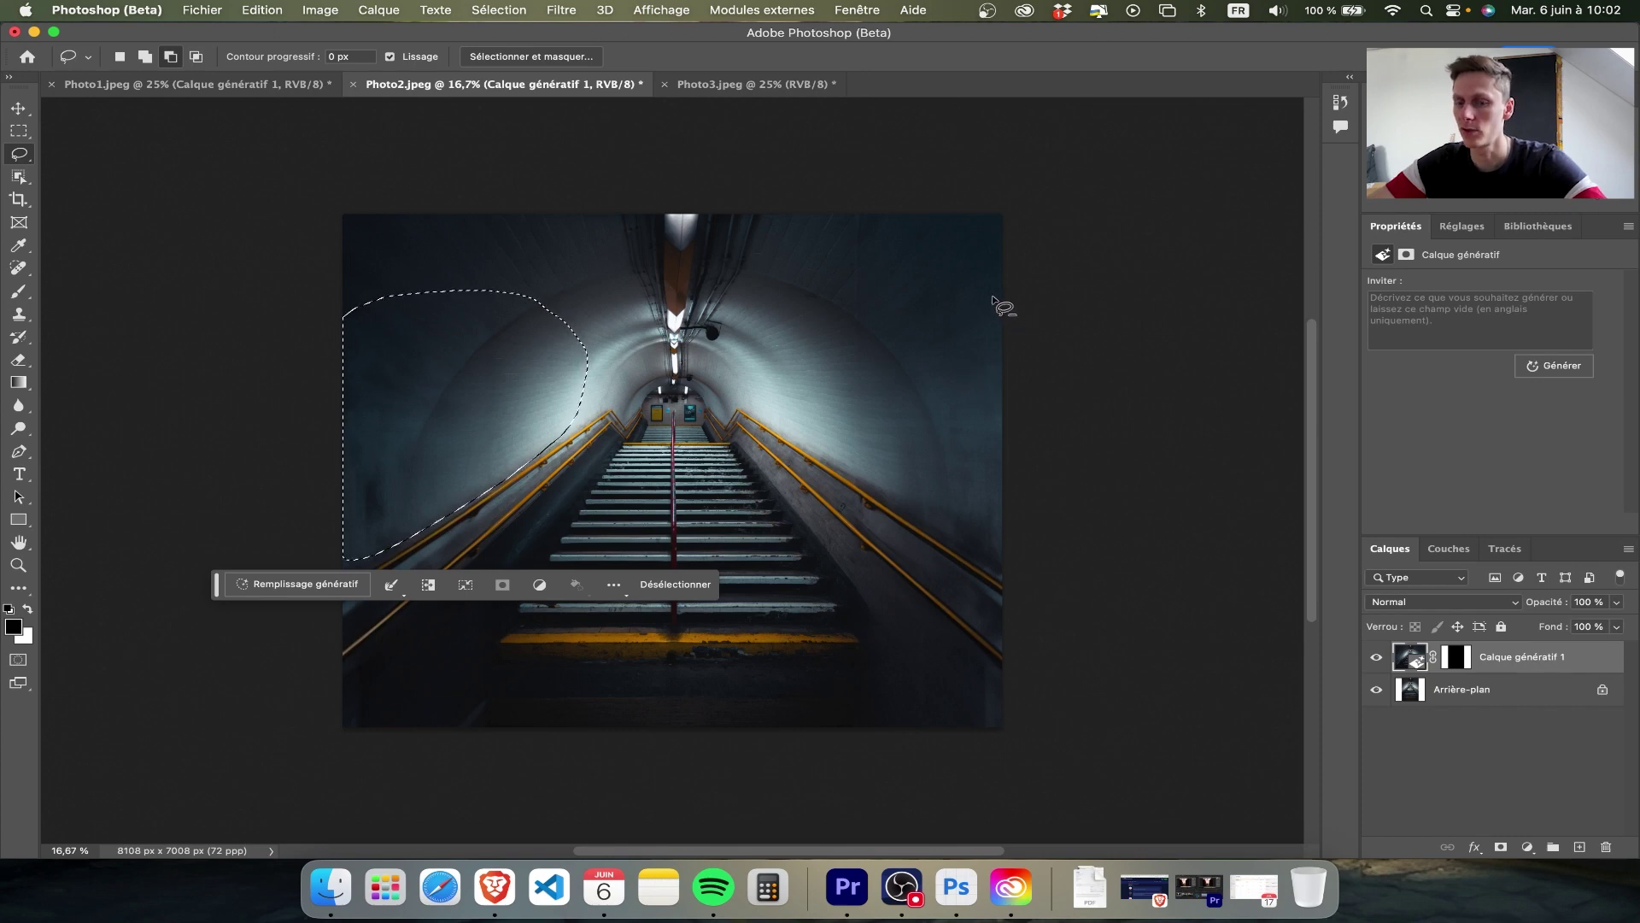
mouse_move(1004, 288)
mouse_down()
mouse_move(774, 346)
mouse_move(804, 441)
mouse_move(970, 523)
mouse_move(1068, 309)
mouse_up()
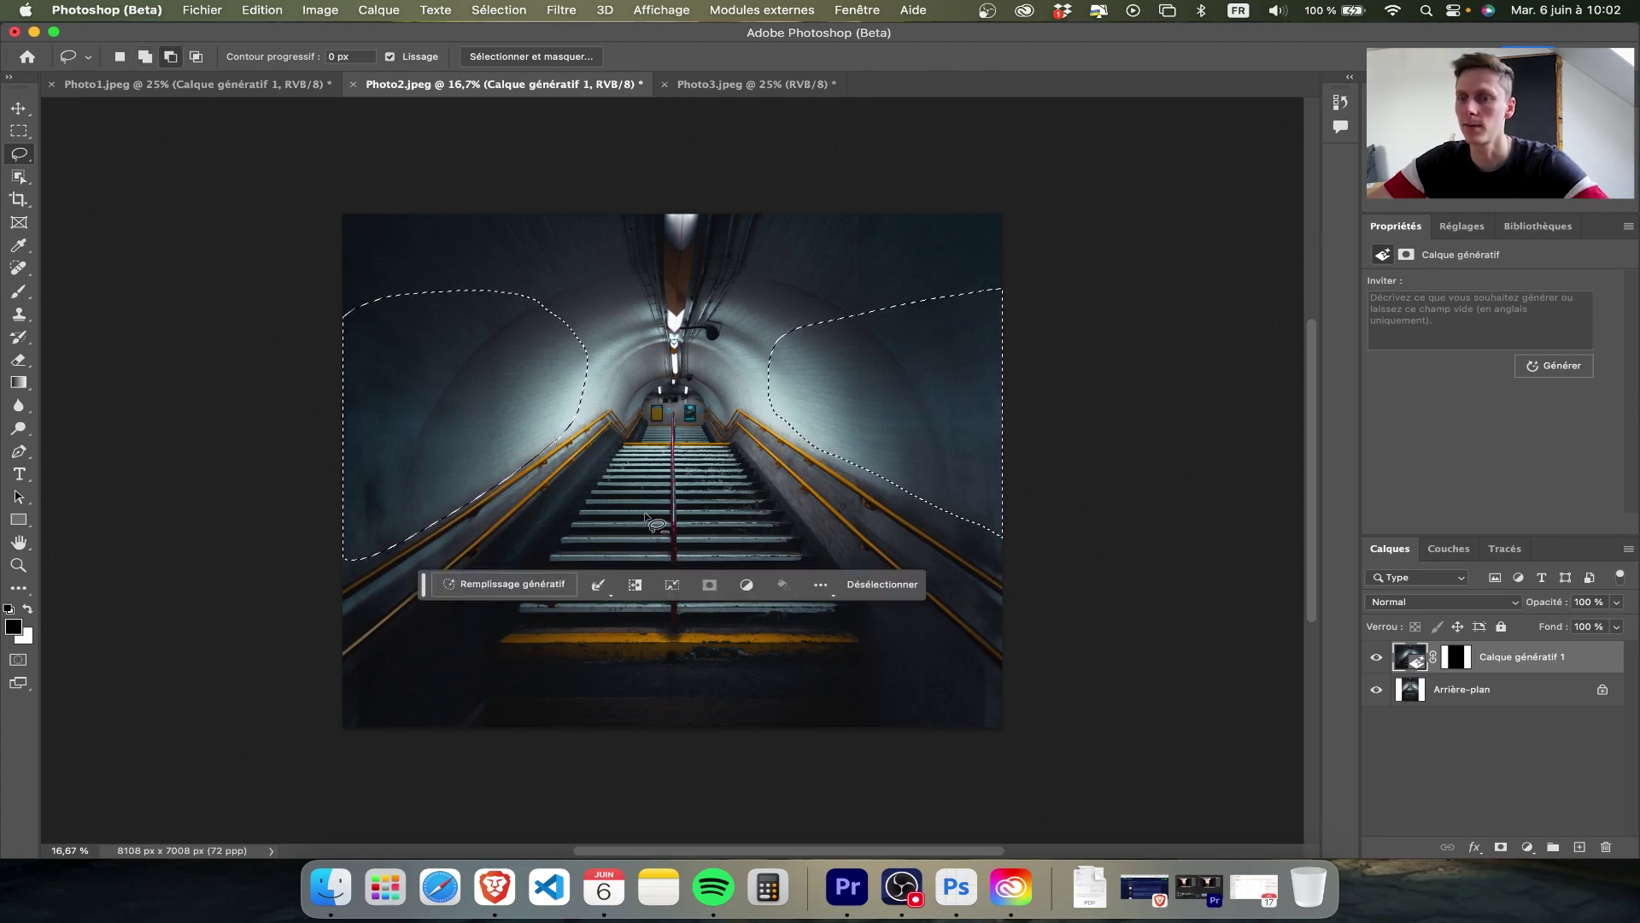
click(511, 590)
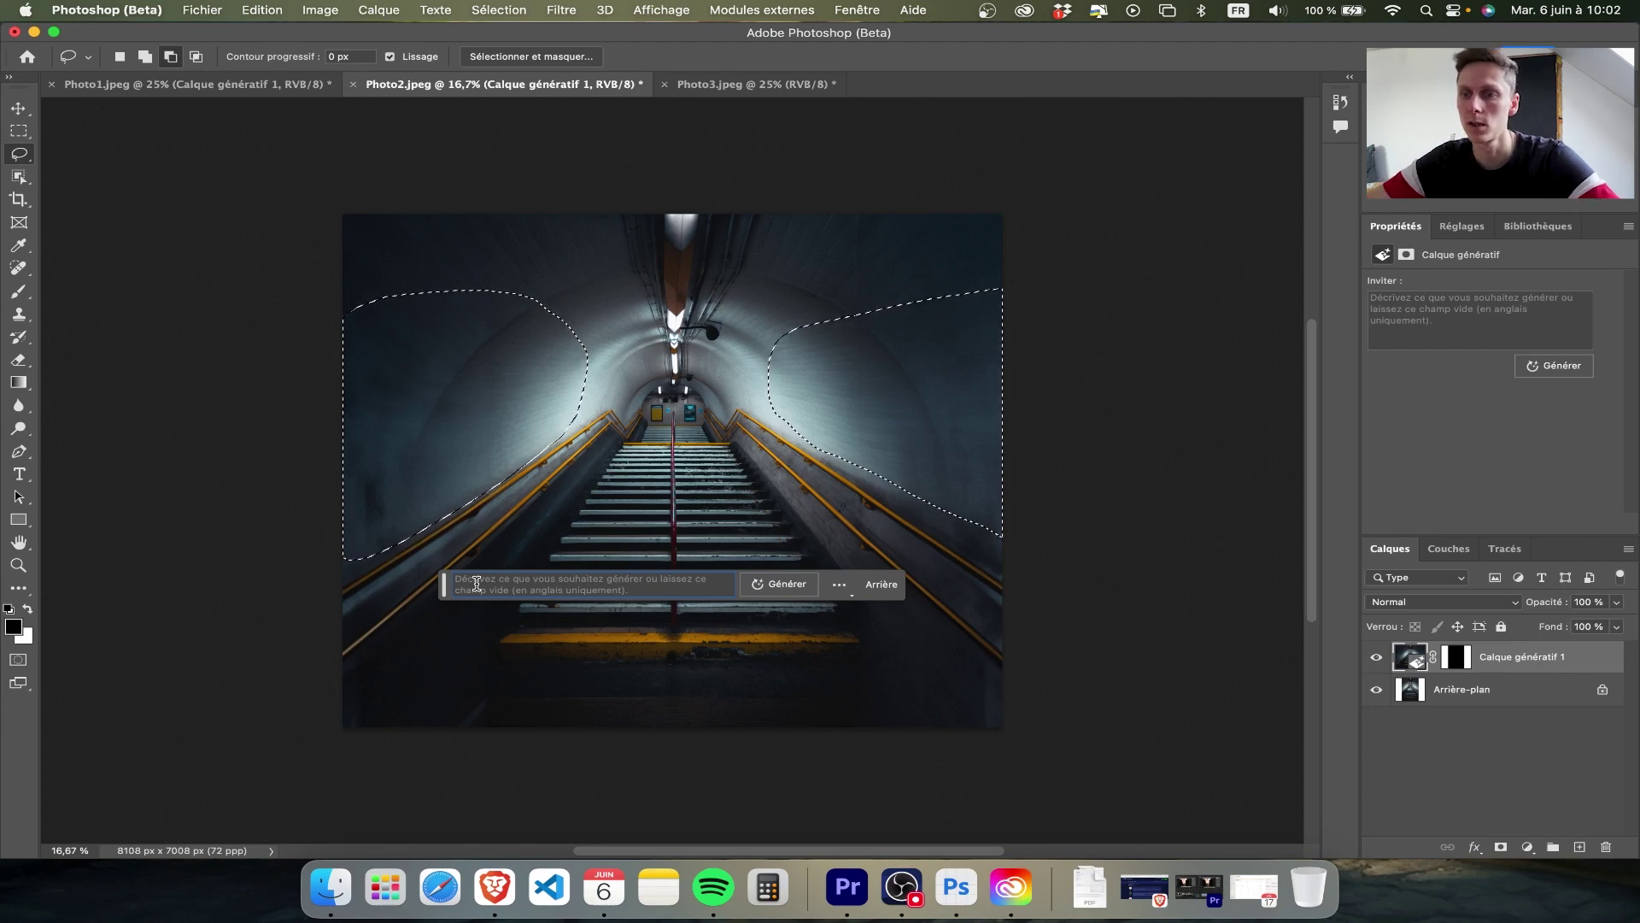
Generate graffiti on the selected walls from the prompt 'graffitis on the wall'
text(graffitis on the wall)
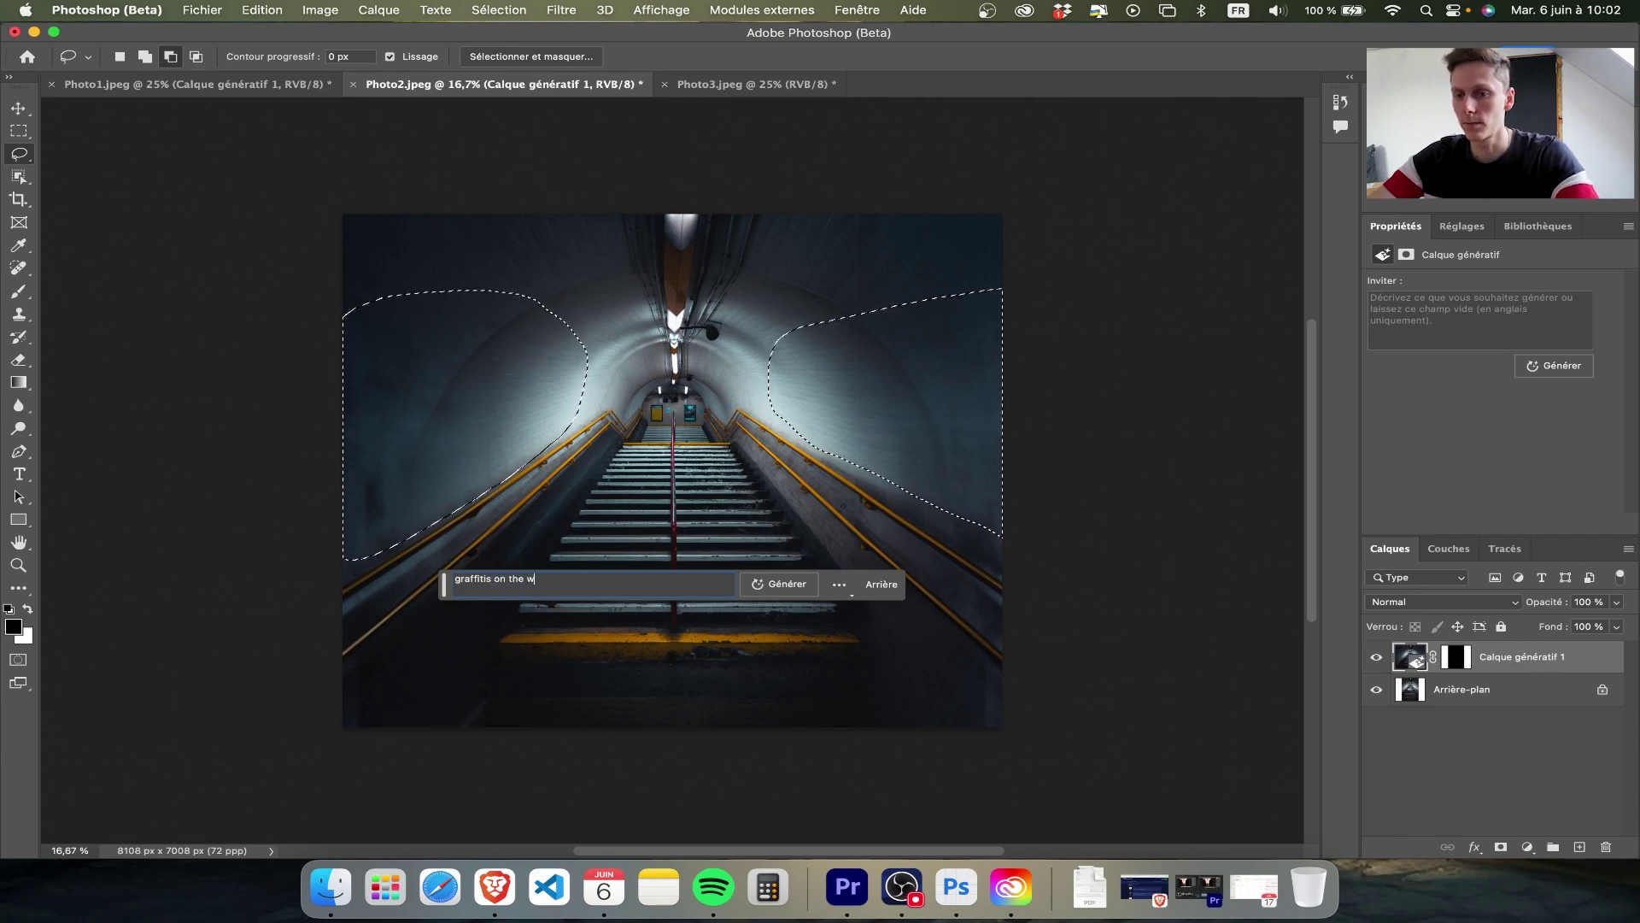
click(787, 588)
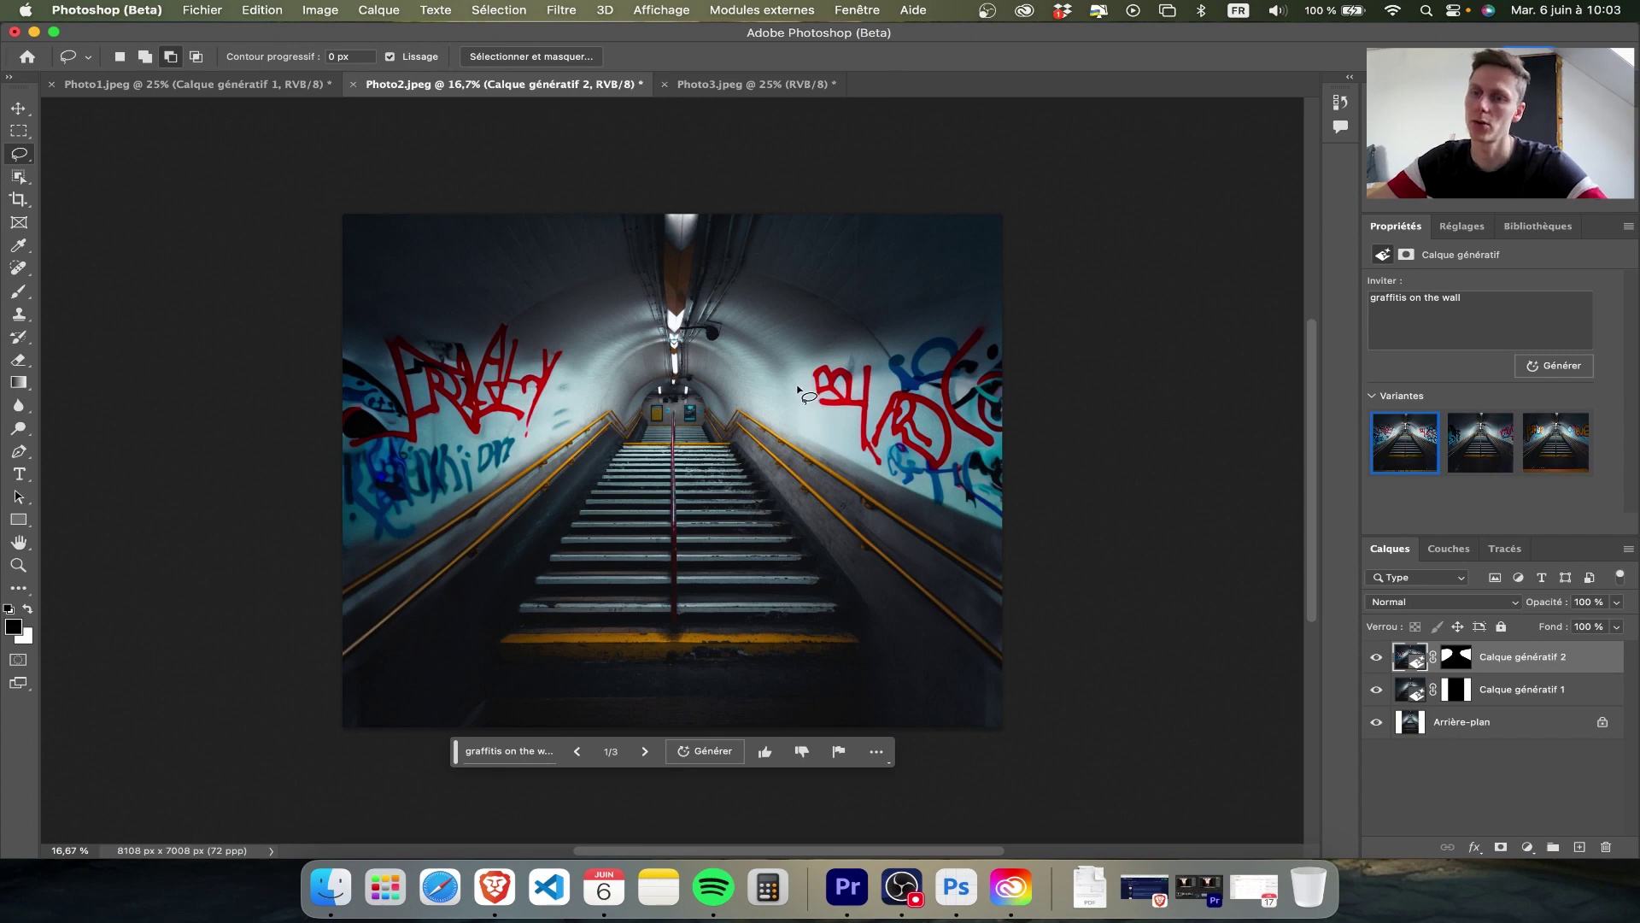
mouse_move(1479, 442)
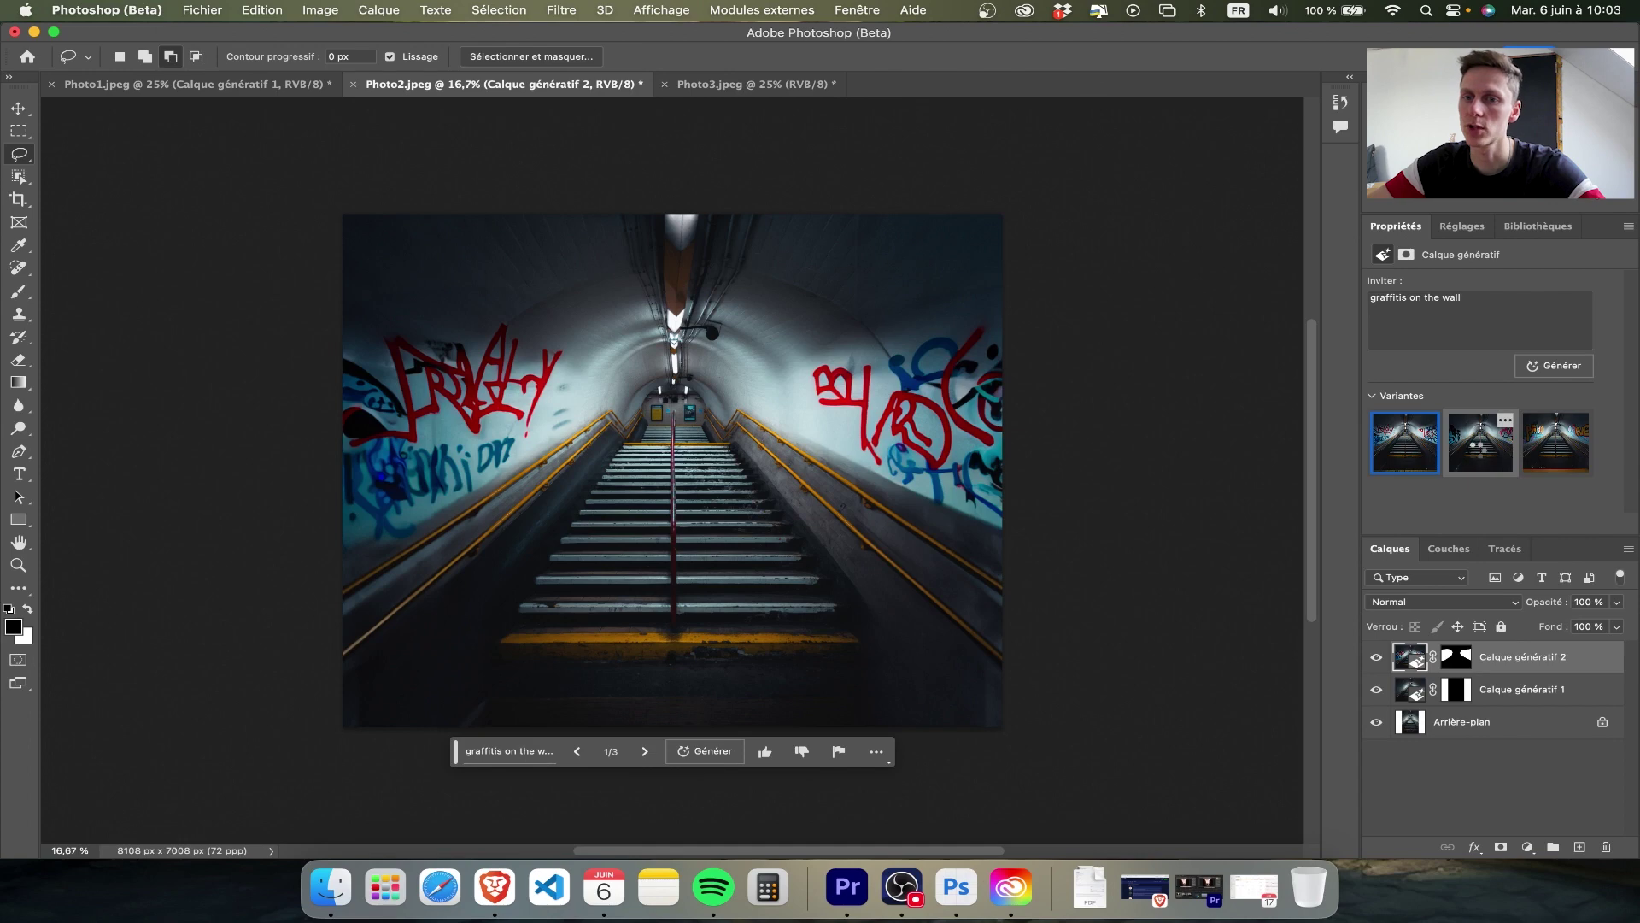
Preview the second graffiti variant, keep the third, and select Calque génératif 2's mask
click(1478, 455)
mouse_move(1555, 443)
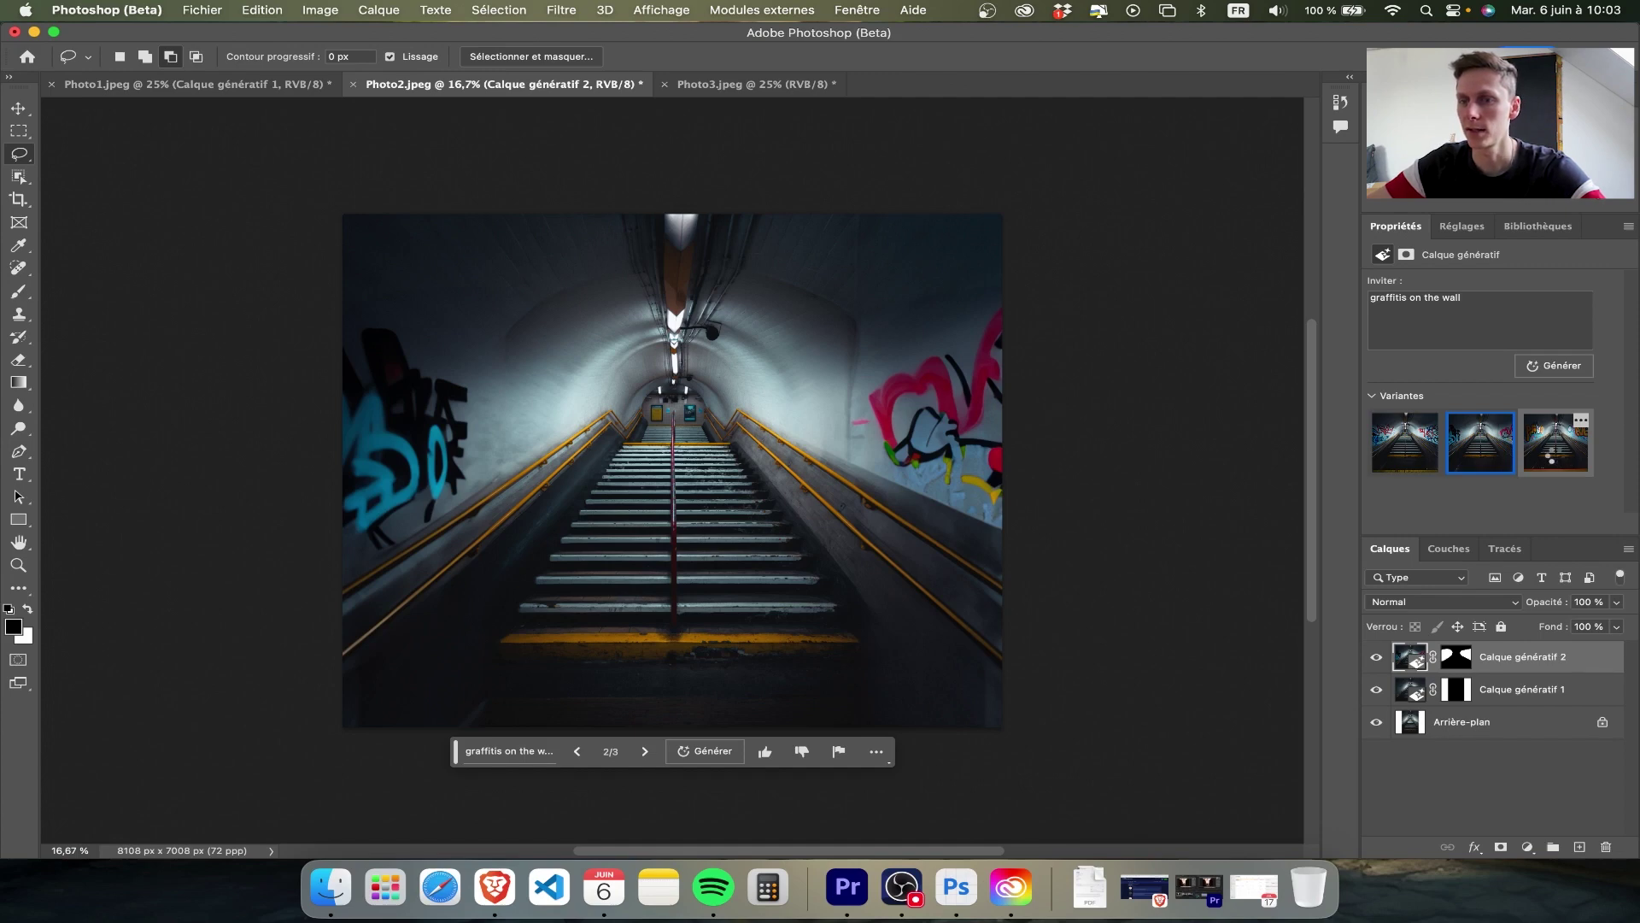
click(1557, 461)
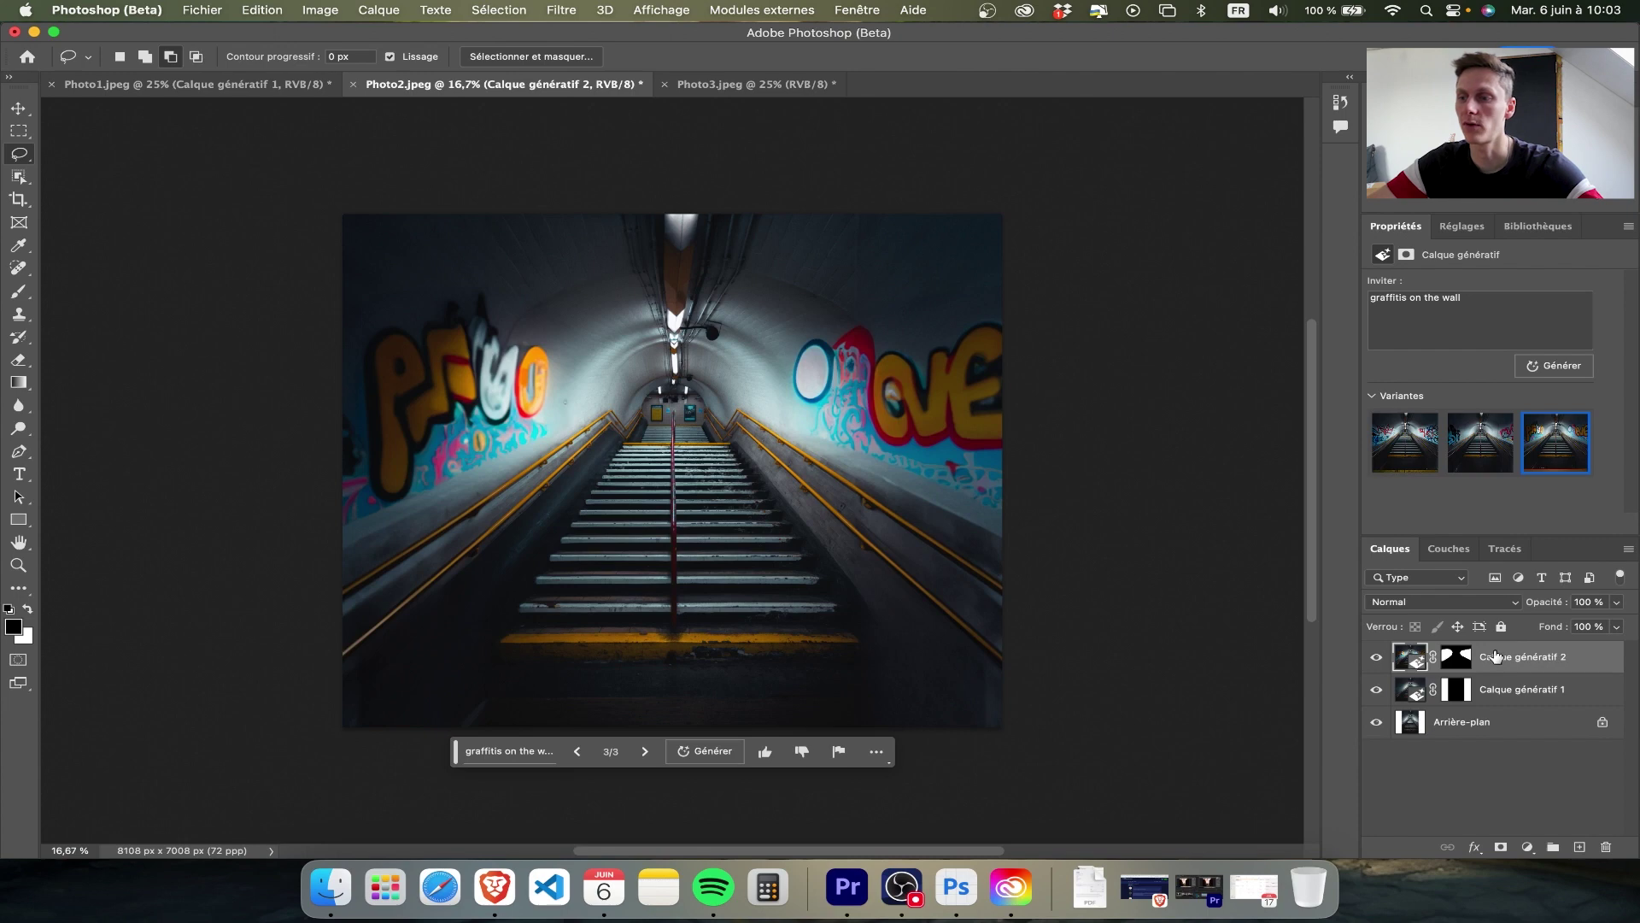
click(1455, 662)
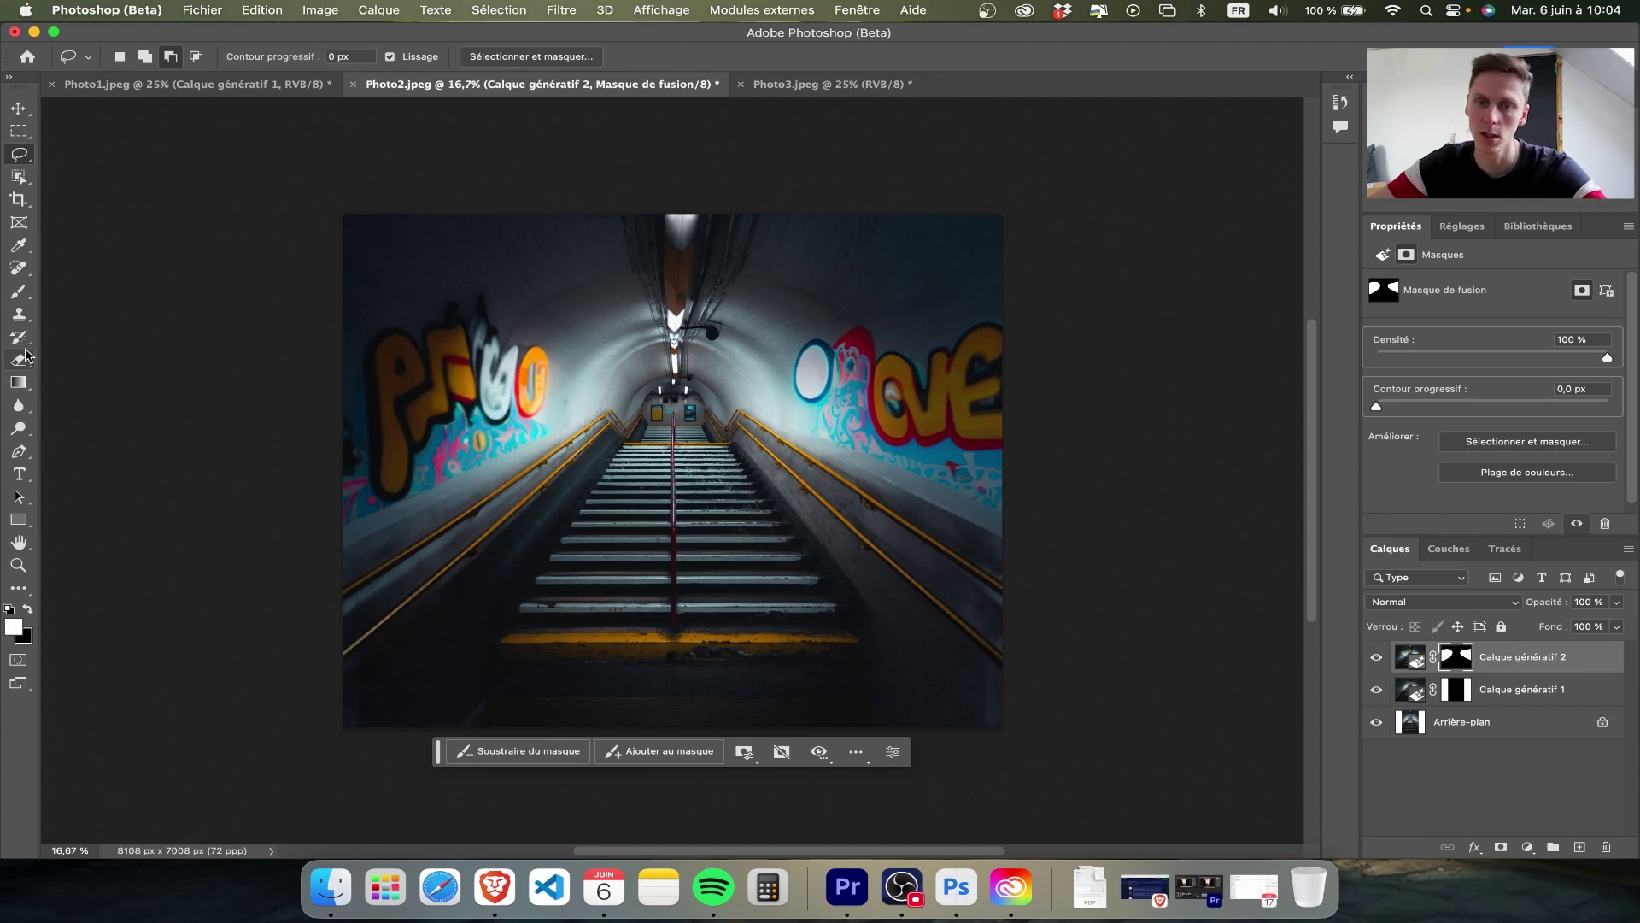
Set up a black Brush at about 780 px for painting on the graffiti mask
click(19, 292)
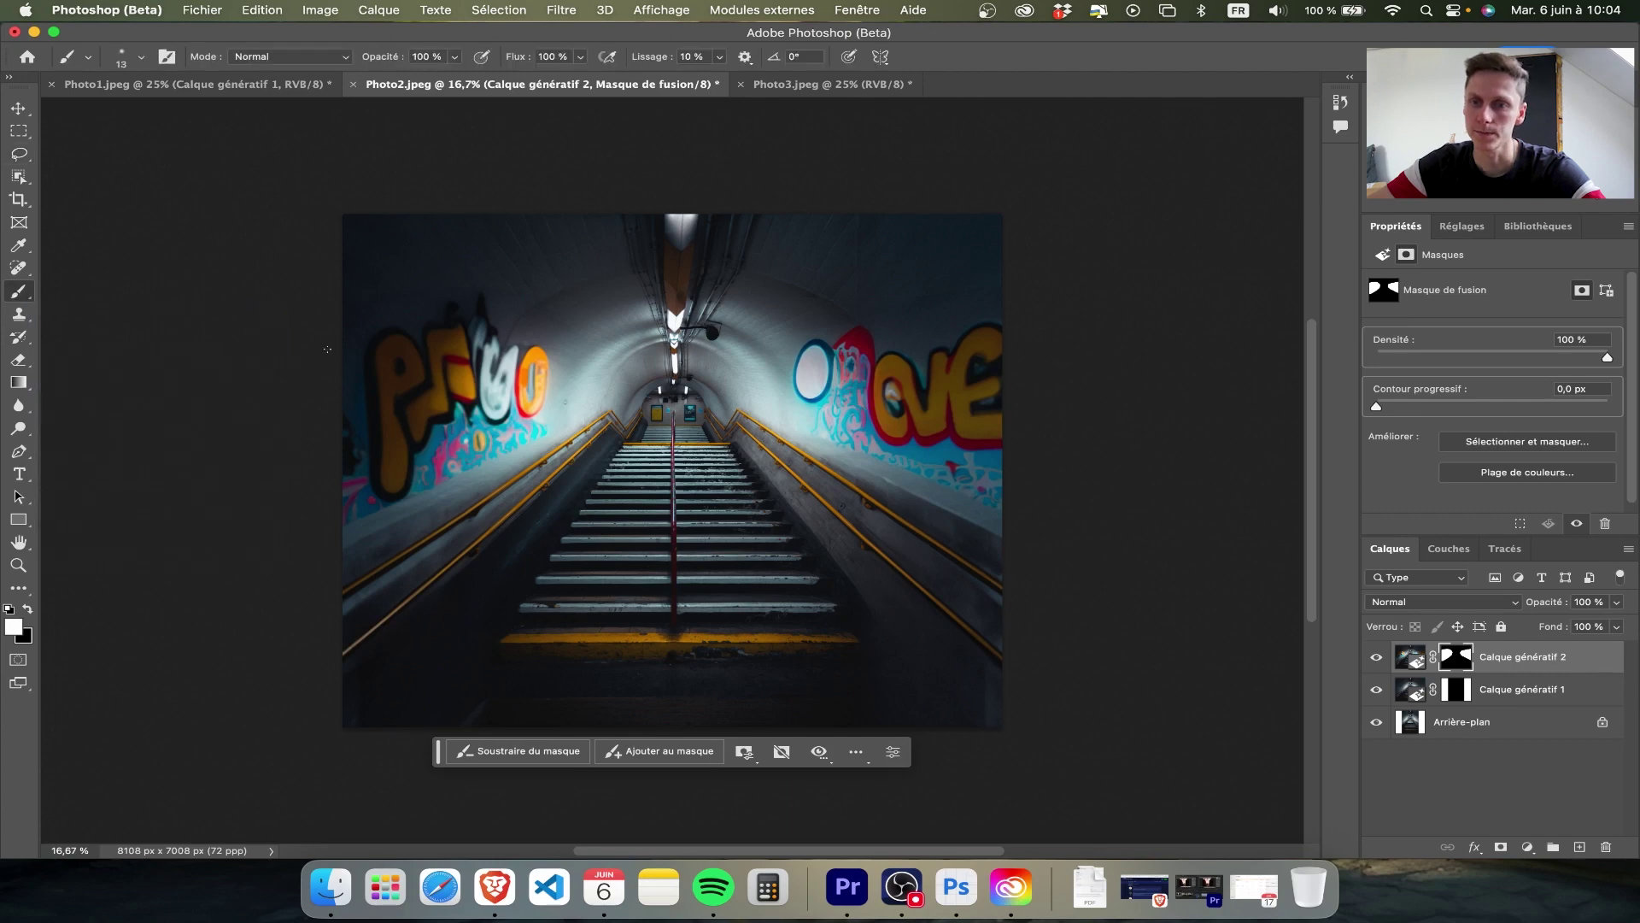
drag(453, 492, 504, 502)
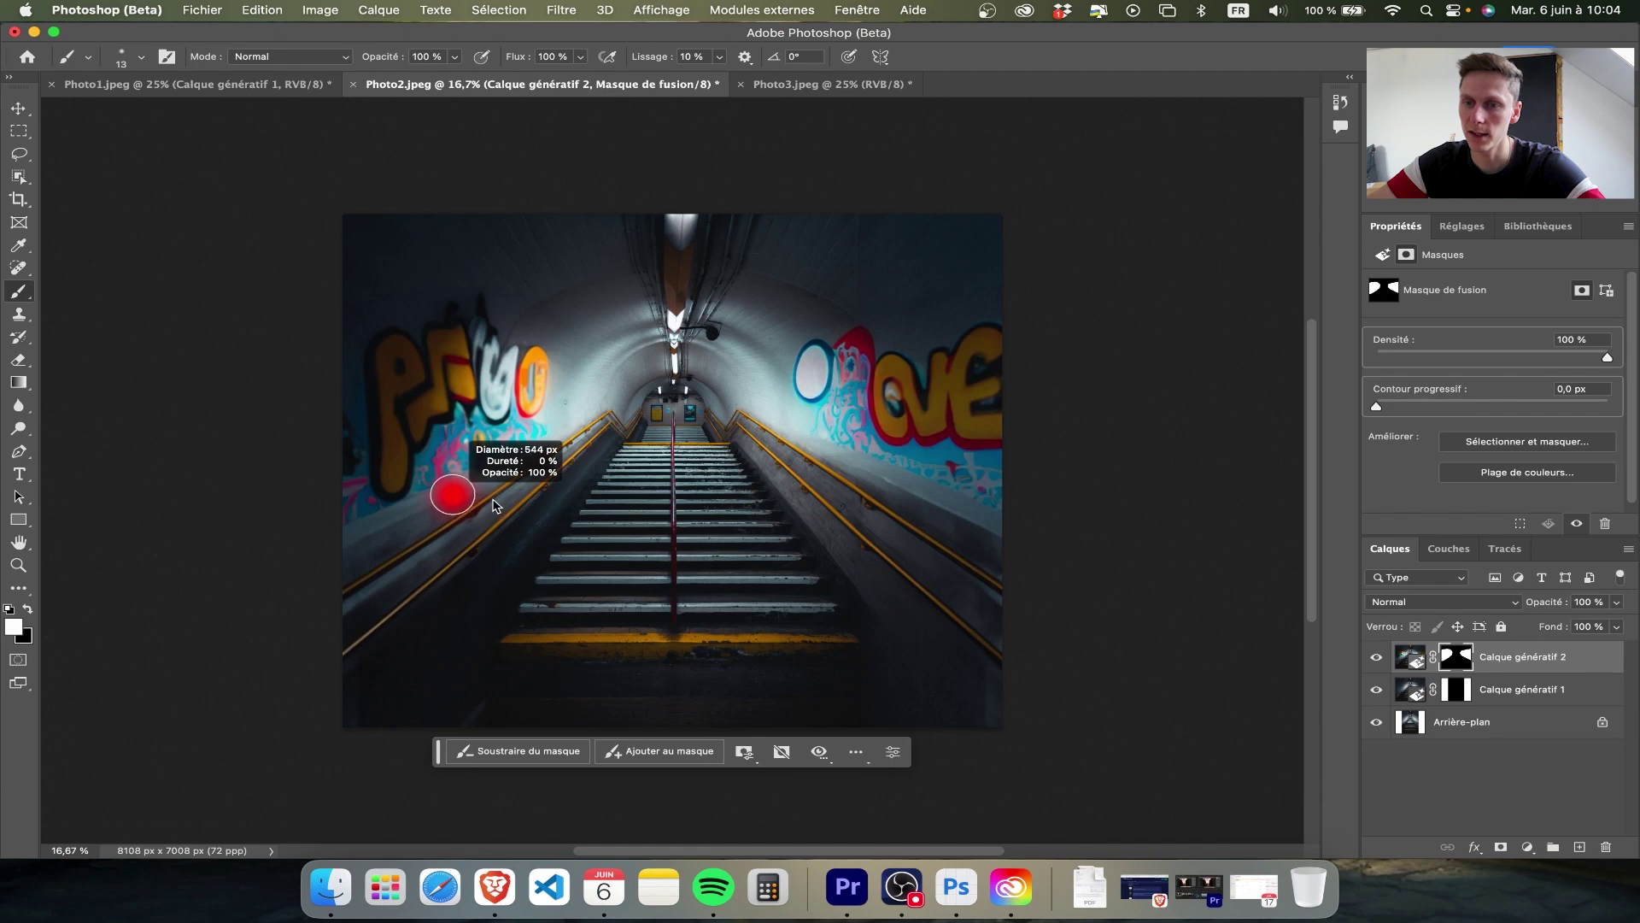
drag(504, 502, 428, 523)
scroll(428, 523, up, 5)
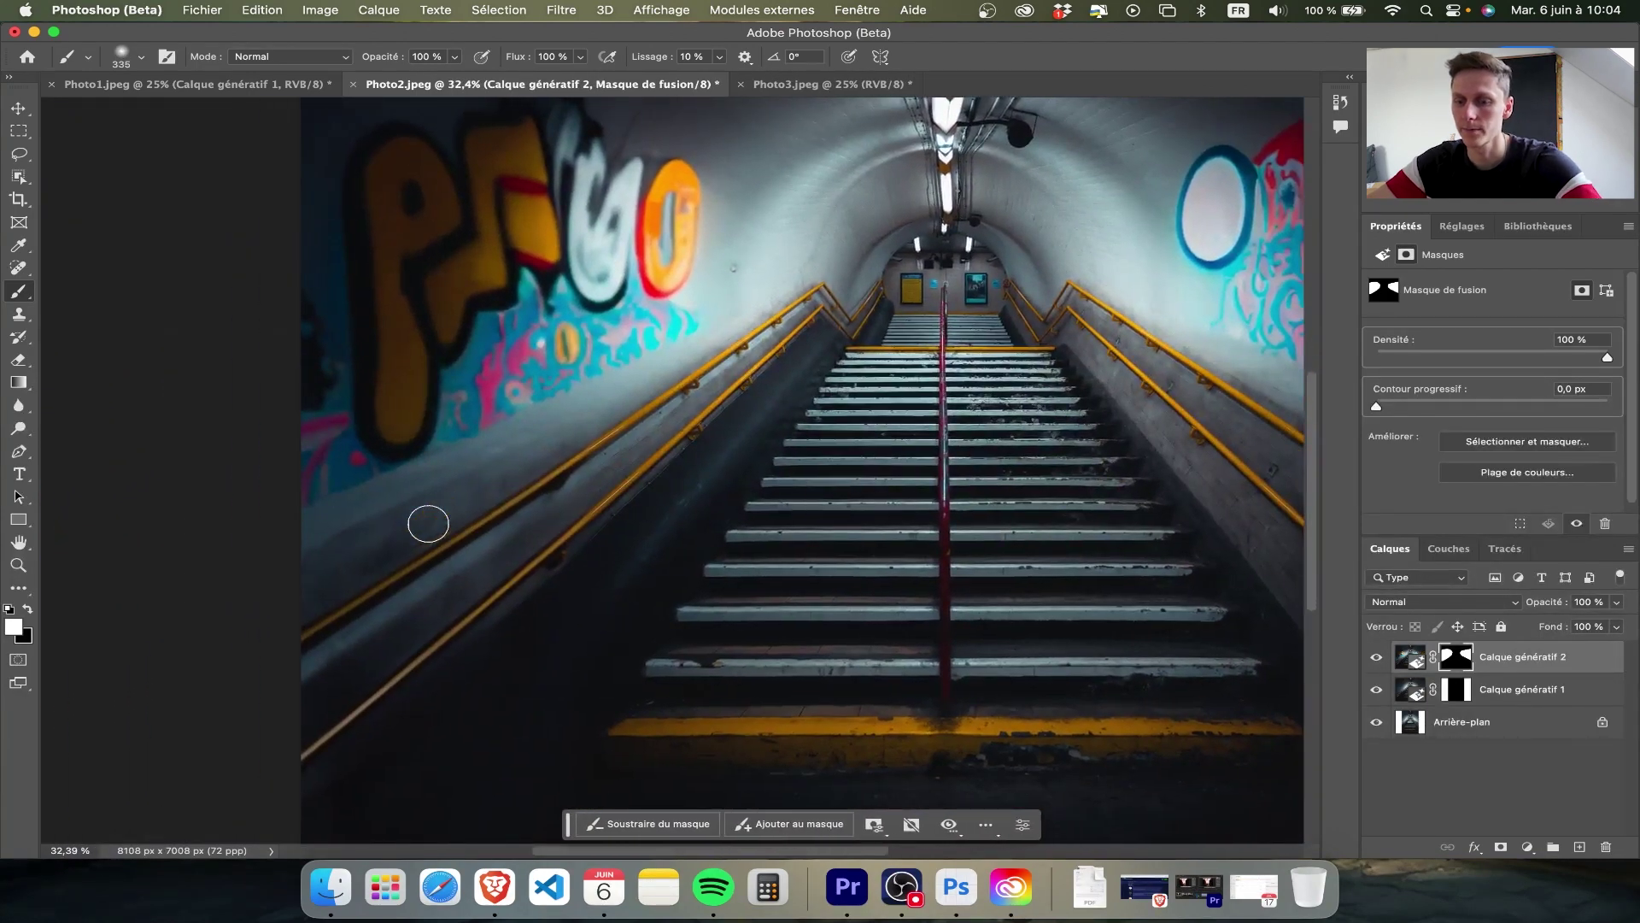
click(29, 610)
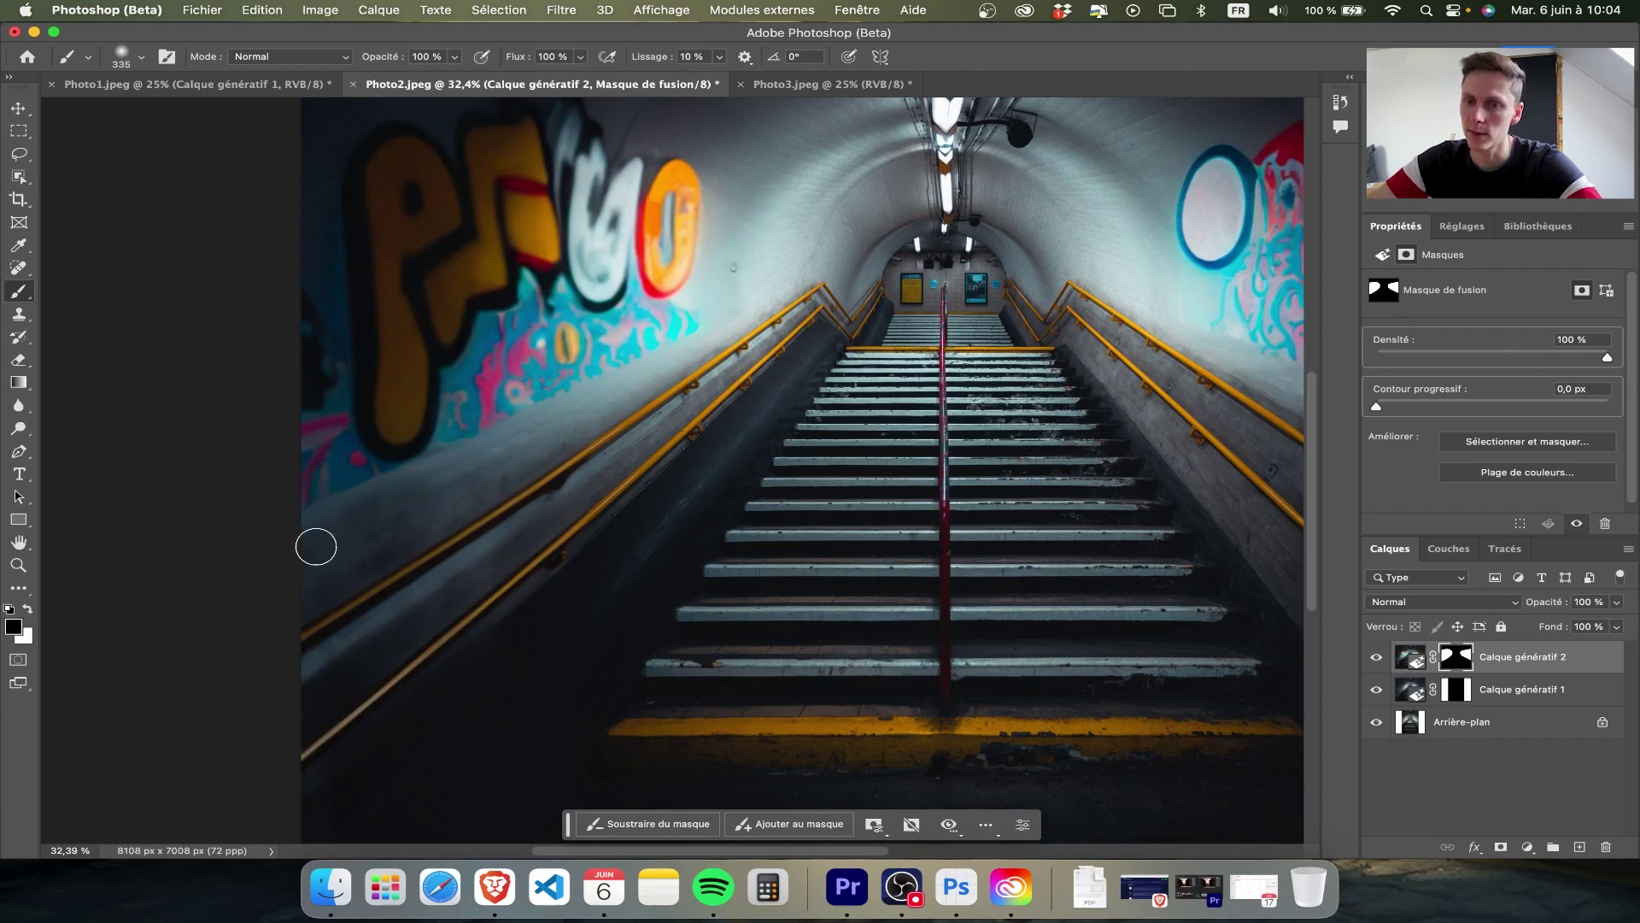
drag(336, 546, 425, 471)
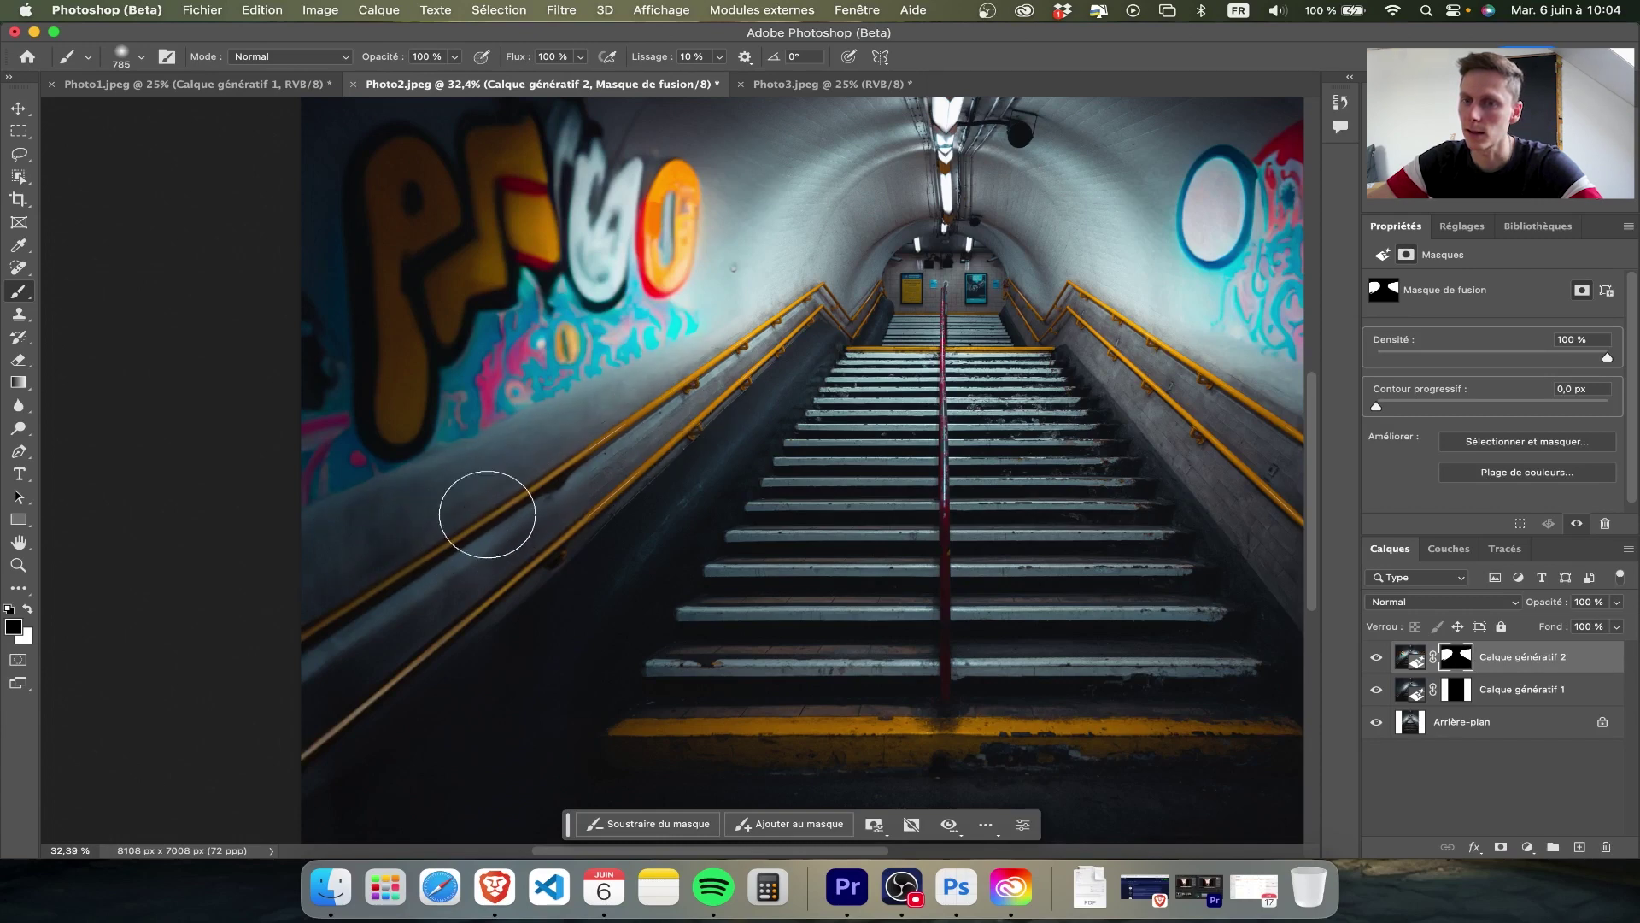
Scroll around the tunnel image, then switch to the canyon photo with the hiker
scroll(389, 551, down, 2)
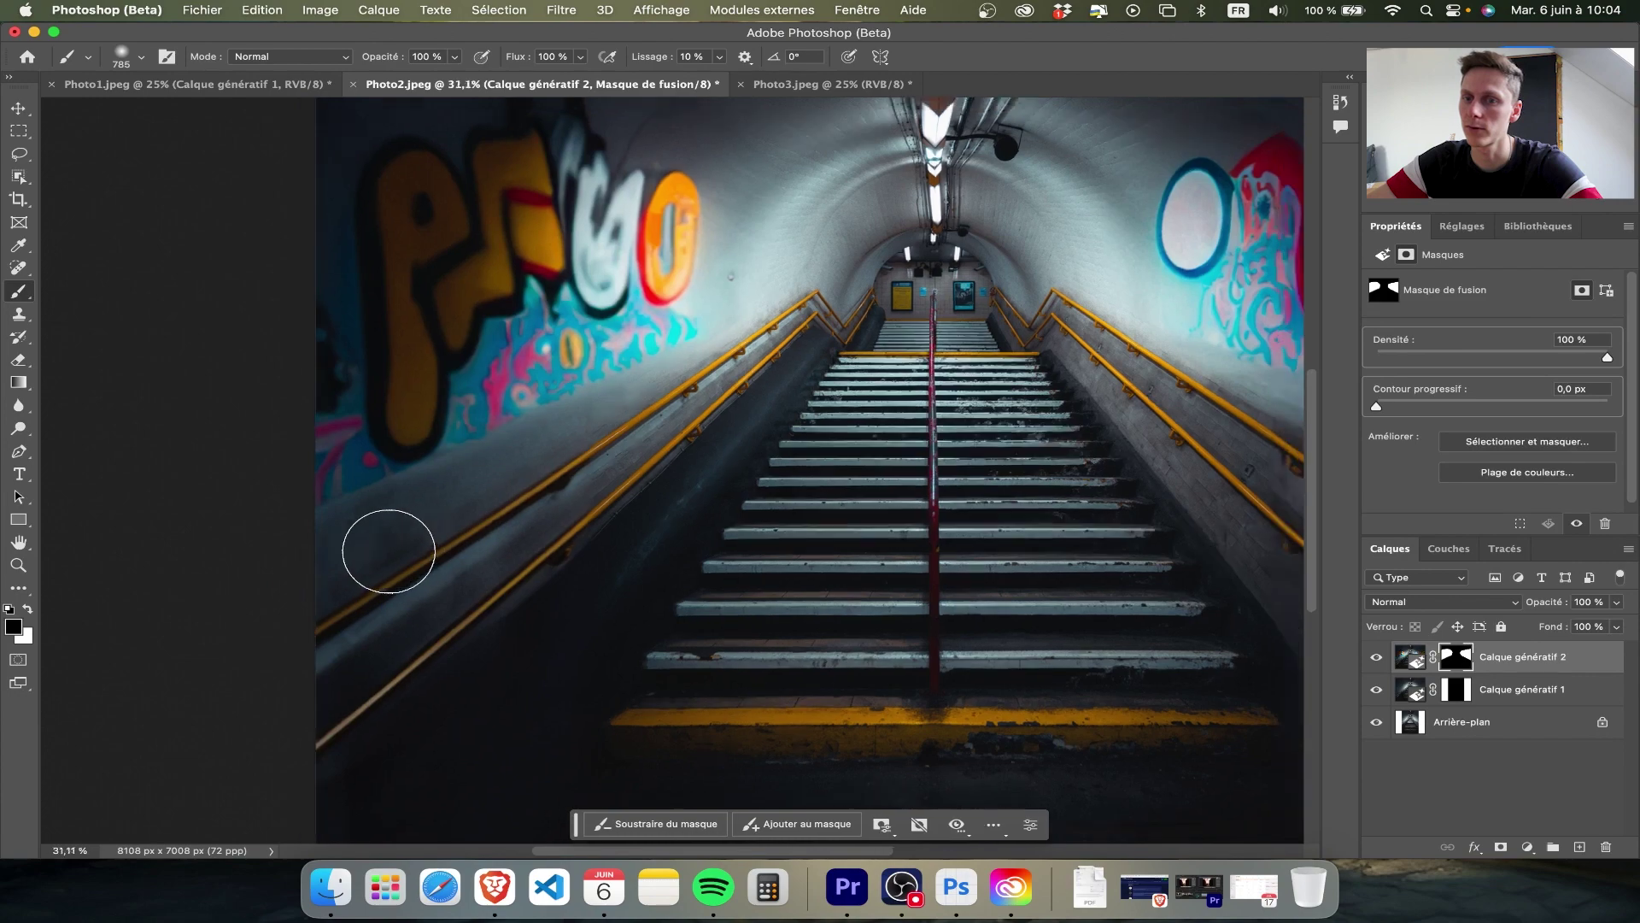
scroll(393, 550, down, 2)
scroll(915, 538, right, 3)
scroll(789, 451, right, 1)
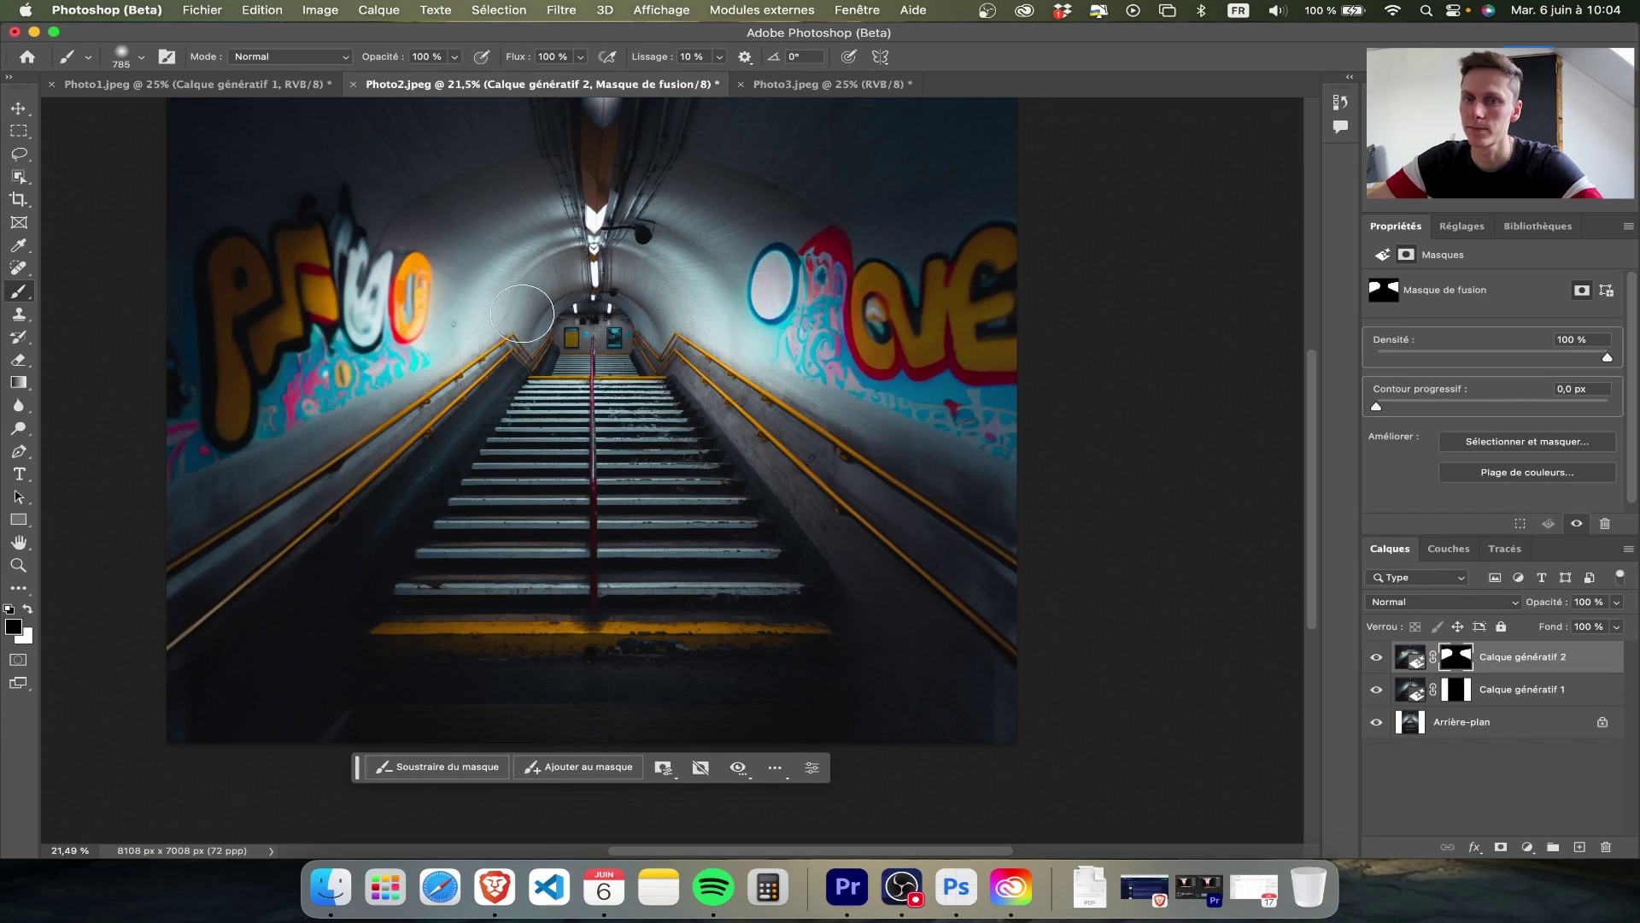
scroll(525, 315, down, 1)
scroll(530, 342, down, 3)
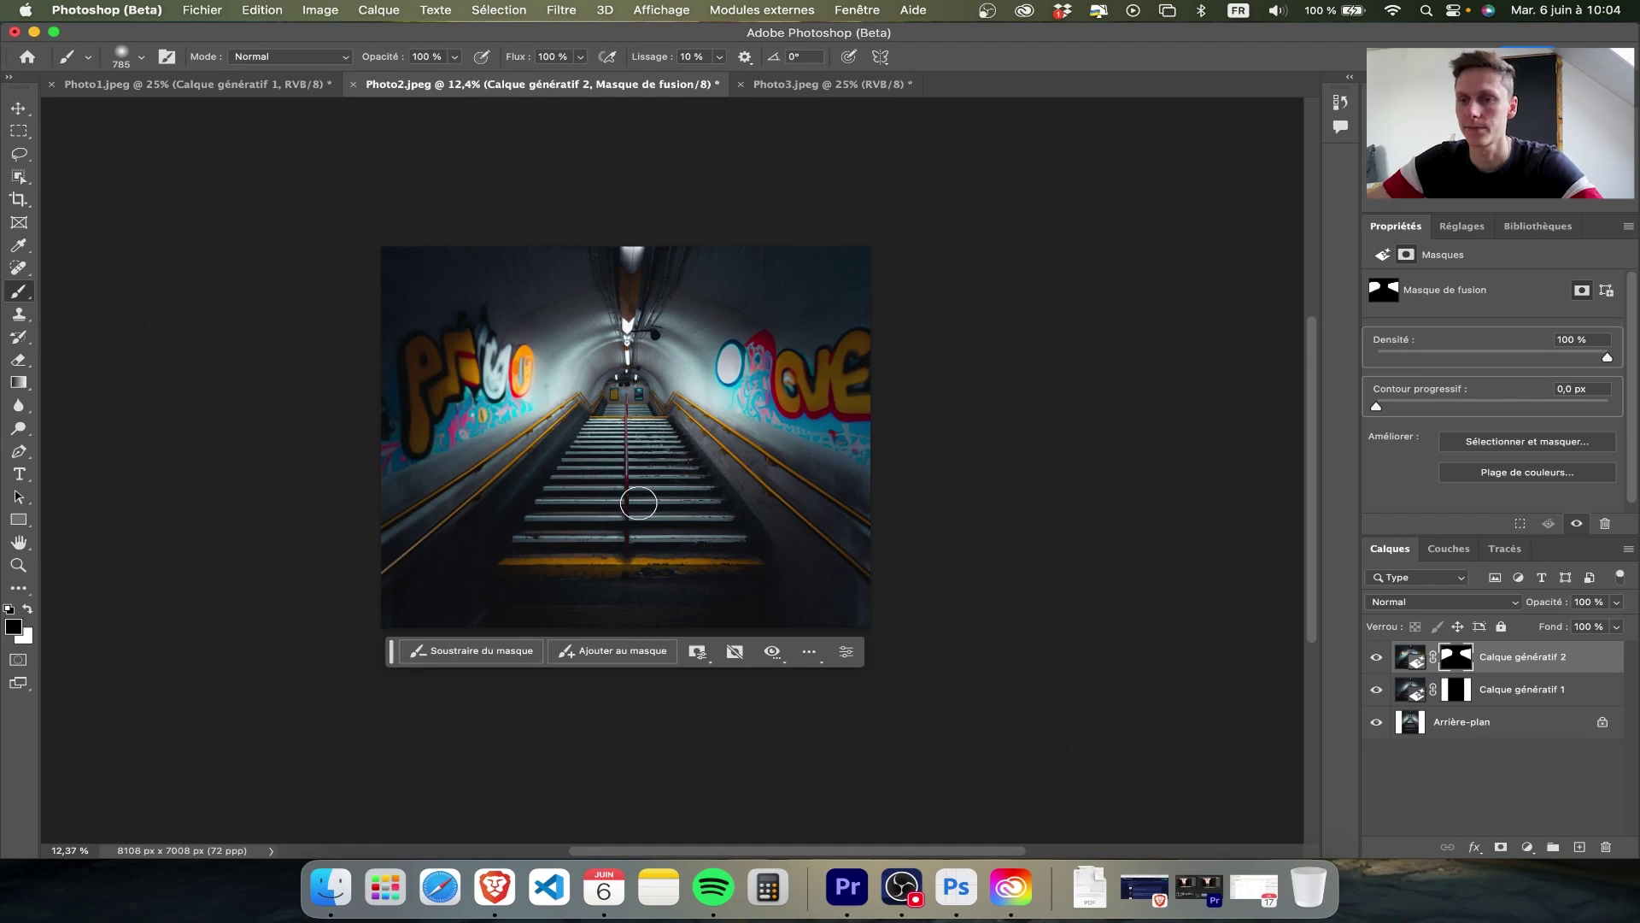
key(super+grave)
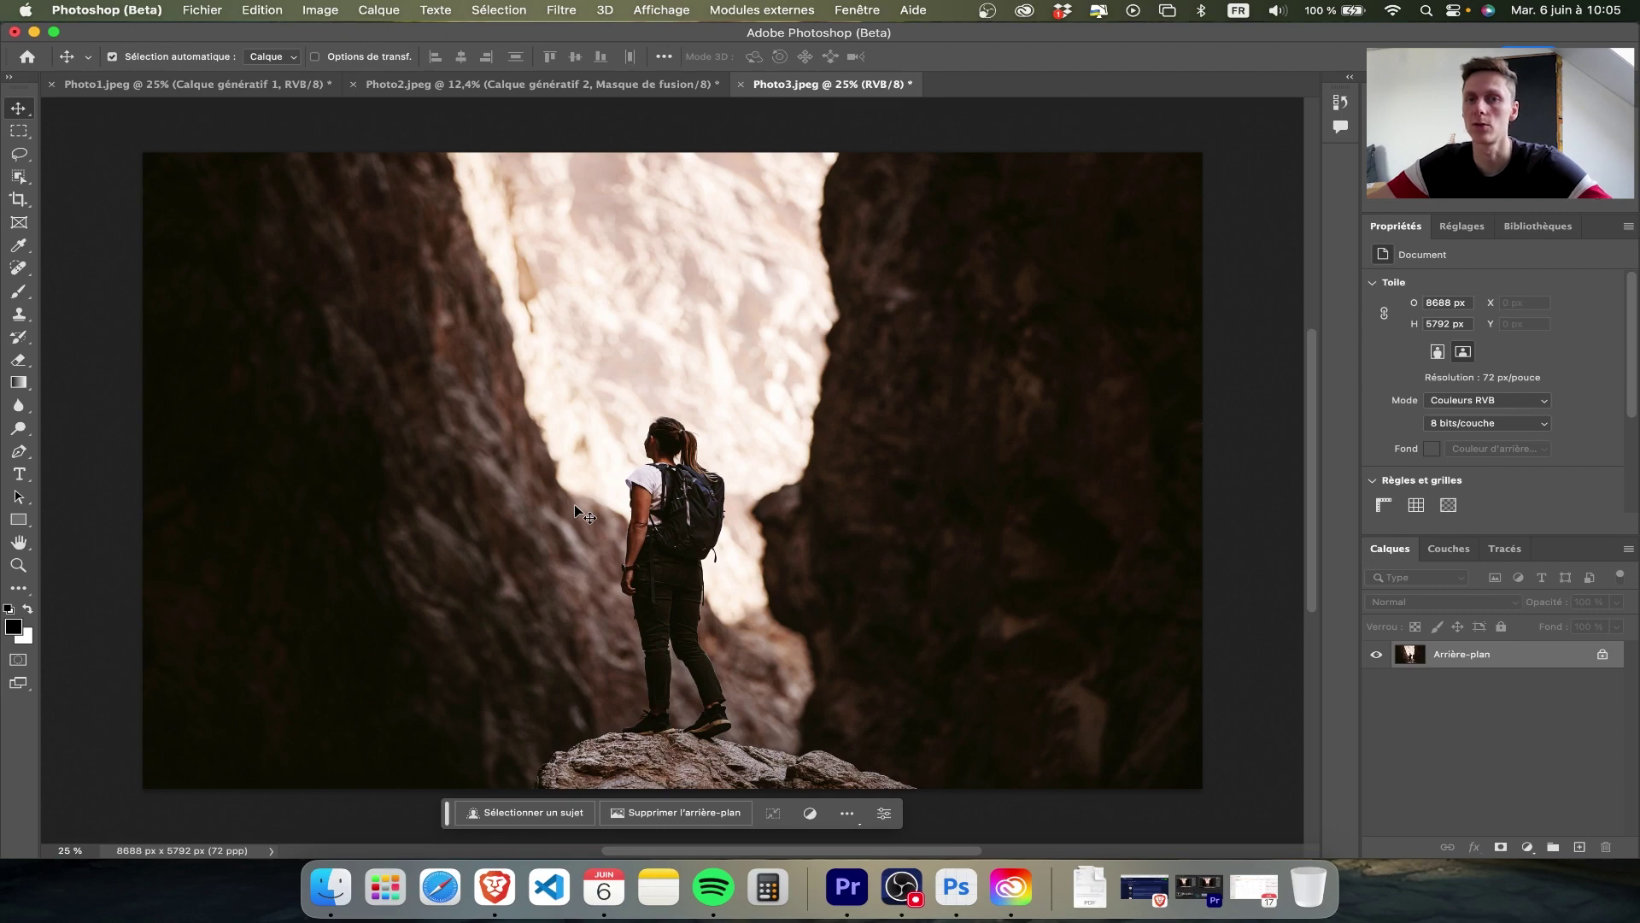
Lasso around the hiker and run Generative Fill with an empty prompt to erase her
click(19, 157)
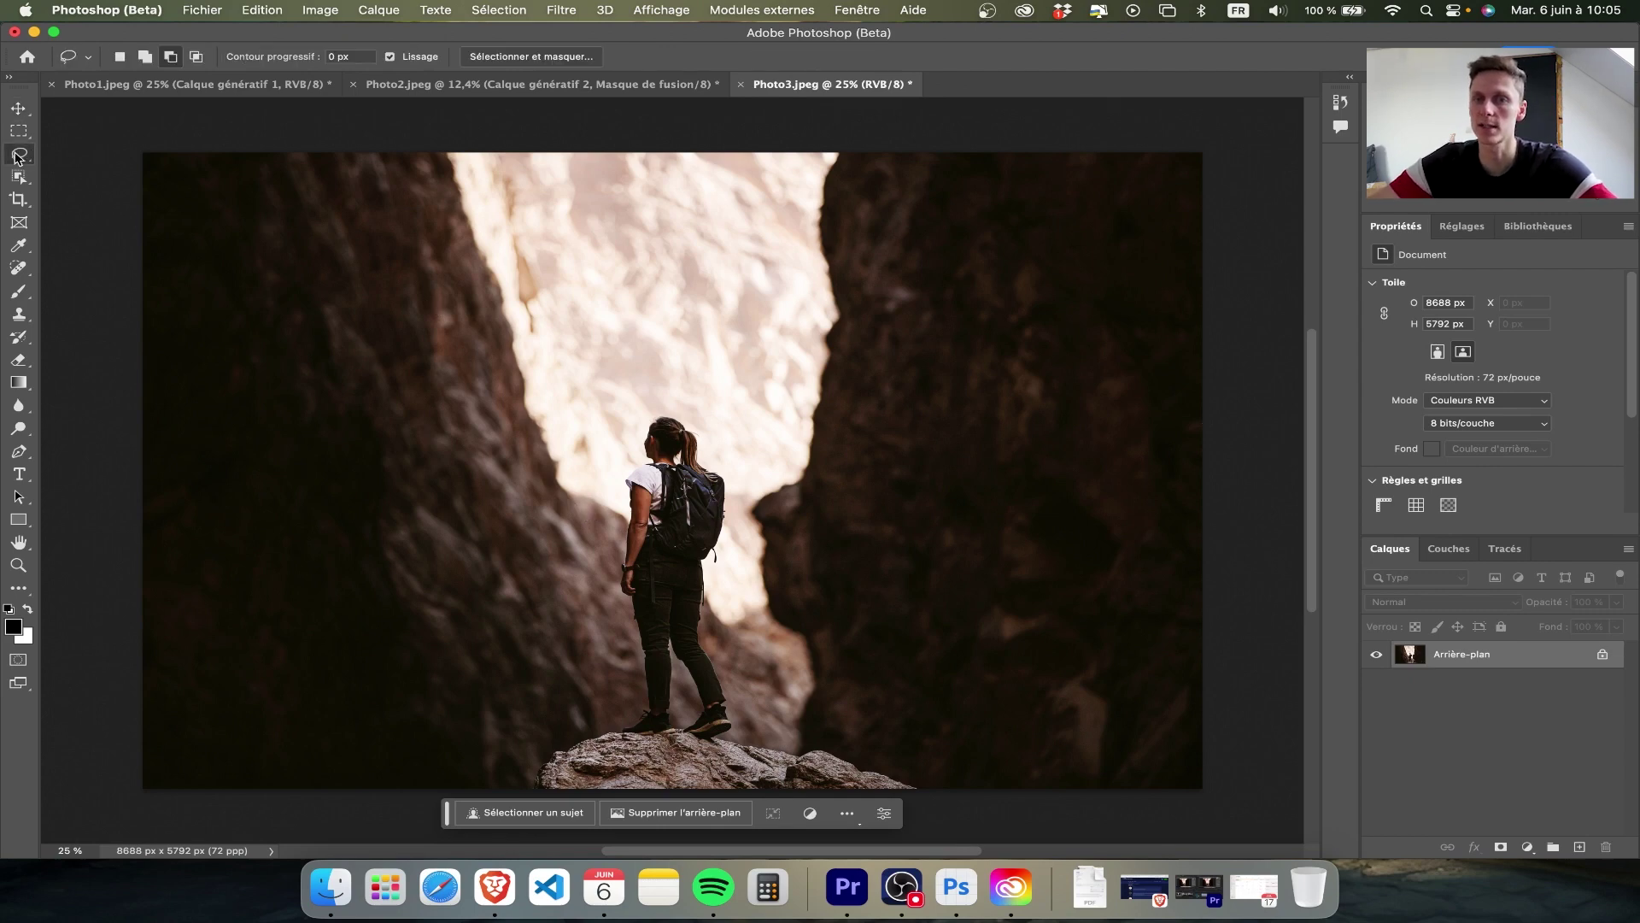
mouse_move(628, 433)
mouse_down()
mouse_move(621, 647)
mouse_move(724, 746)
mouse_move(632, 410)
mouse_up()
click(538, 772)
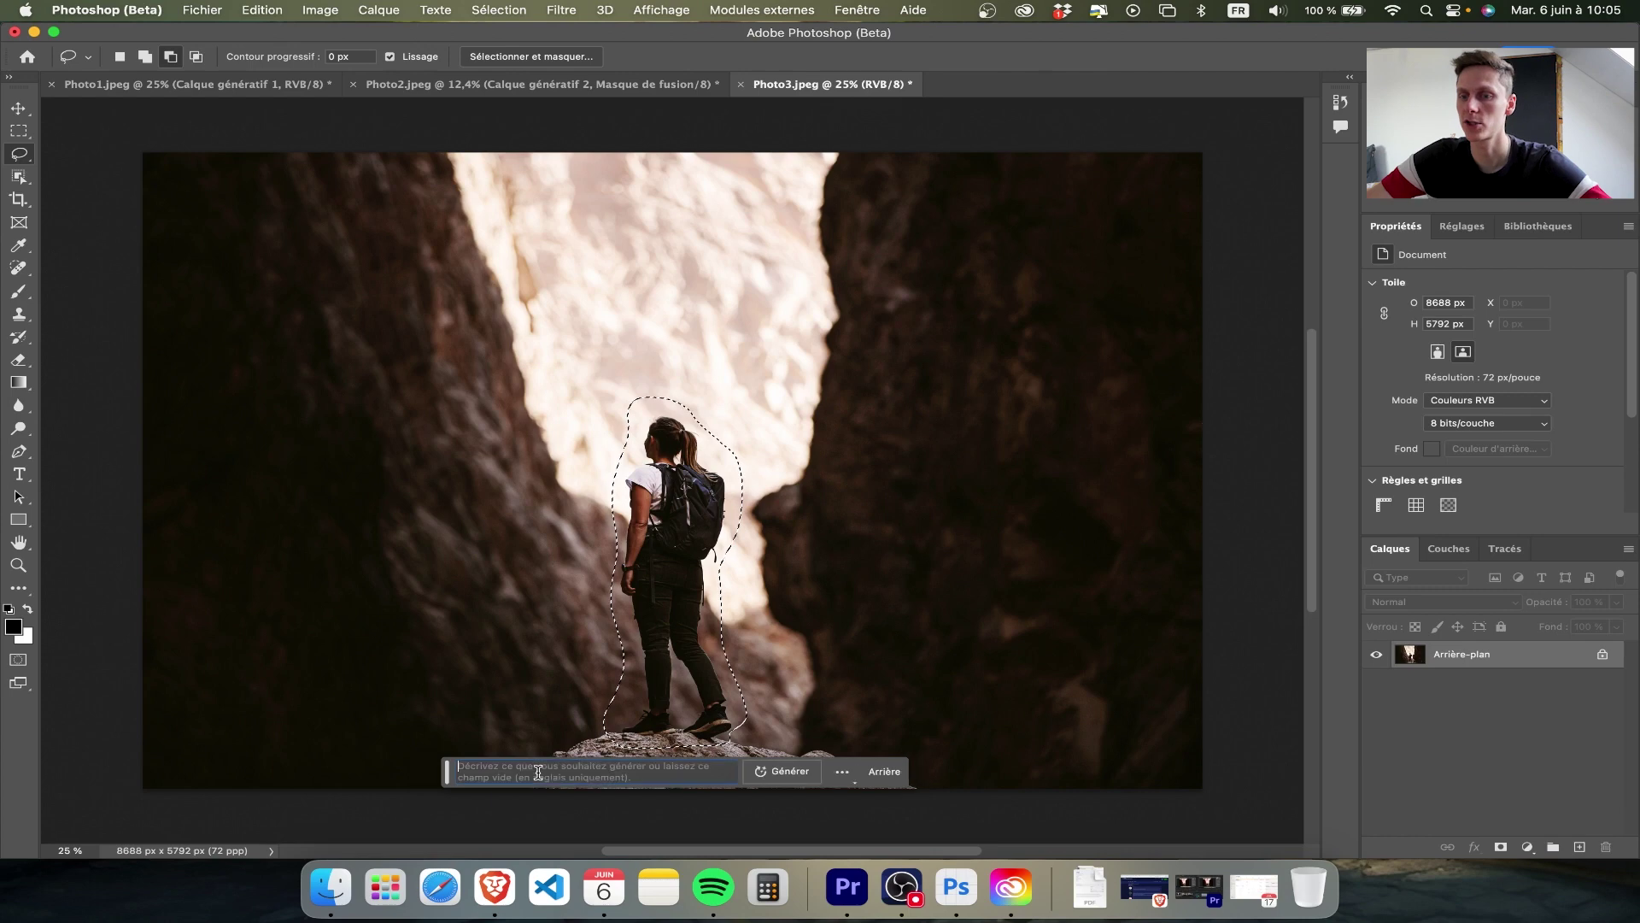
click(771, 776)
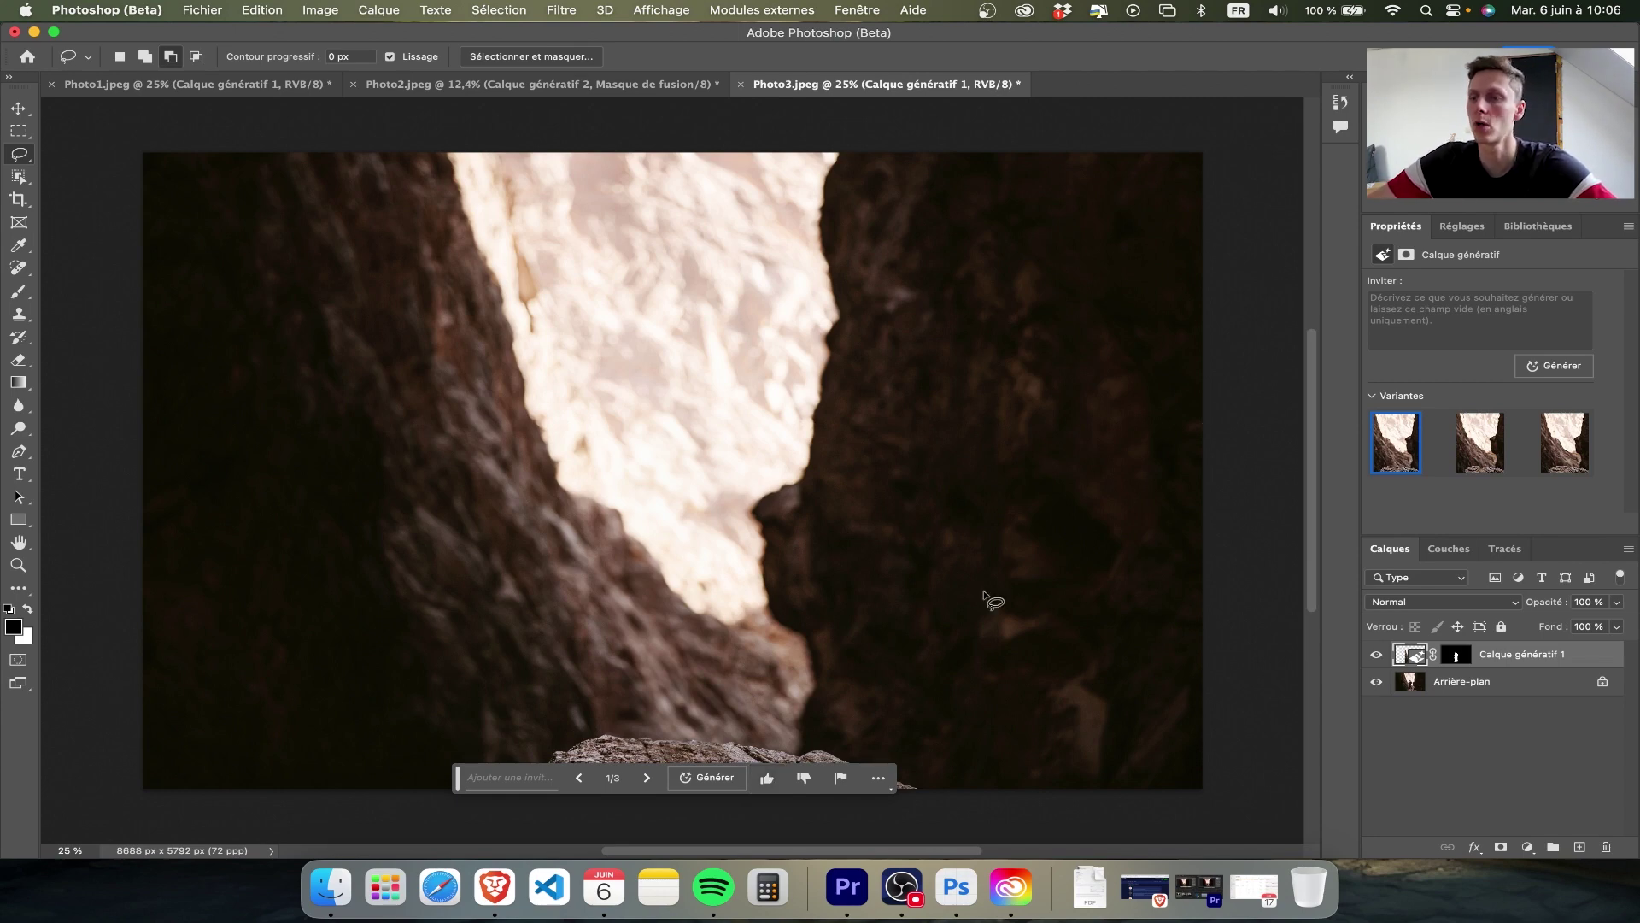
mouse_move(1480, 442)
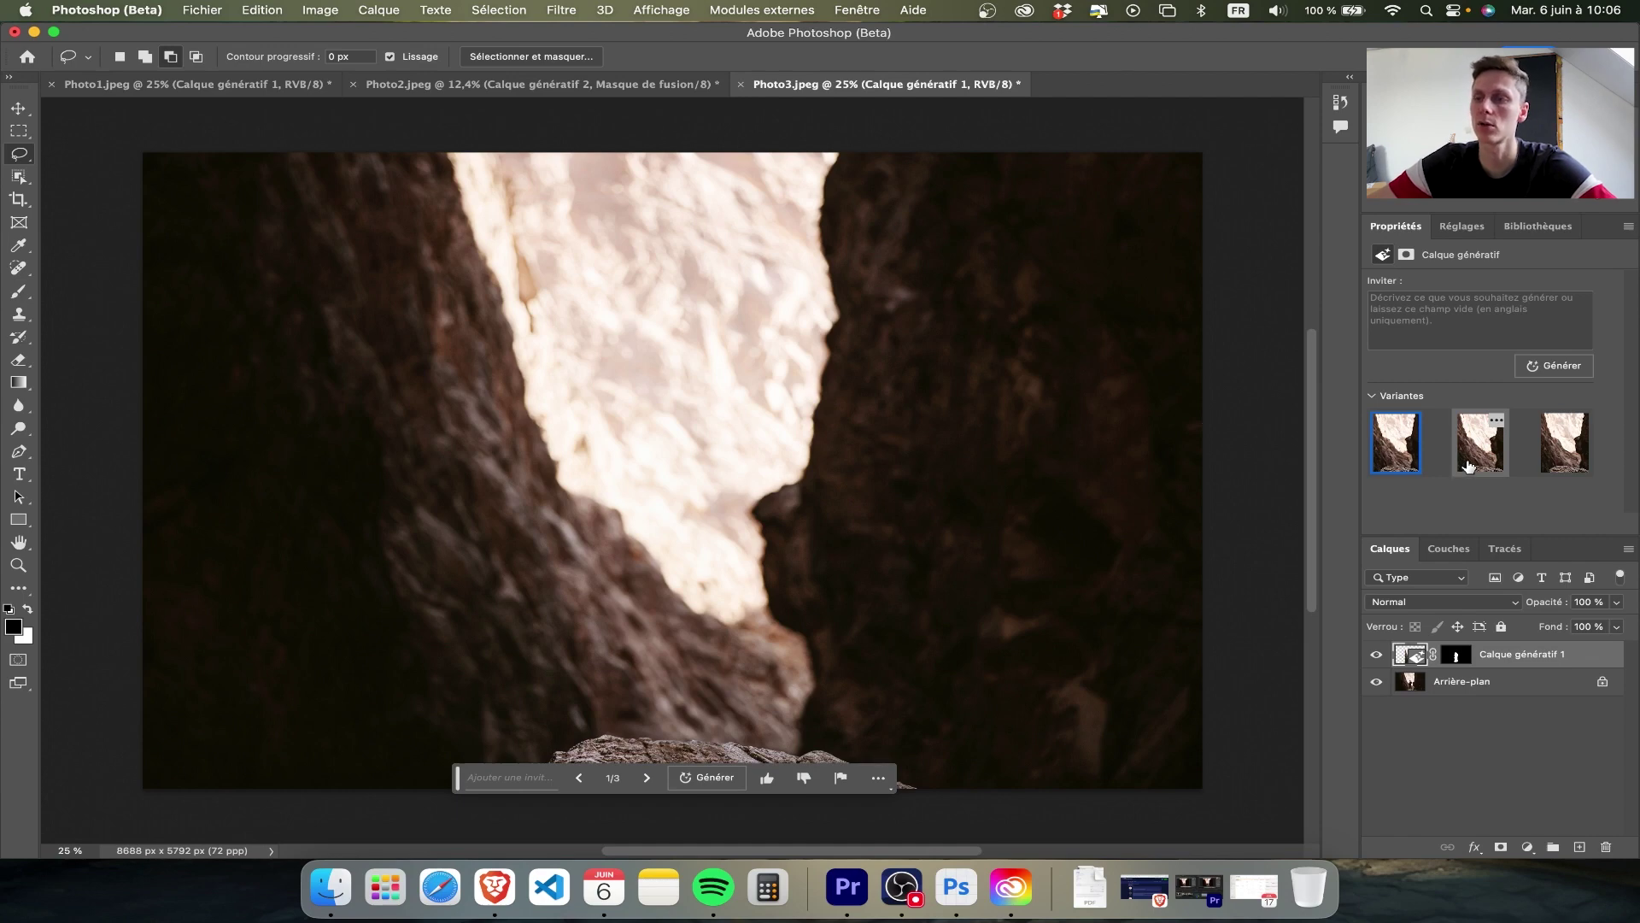
Preview the second hiker-free variant, then settle on the third one
click(1469, 465)
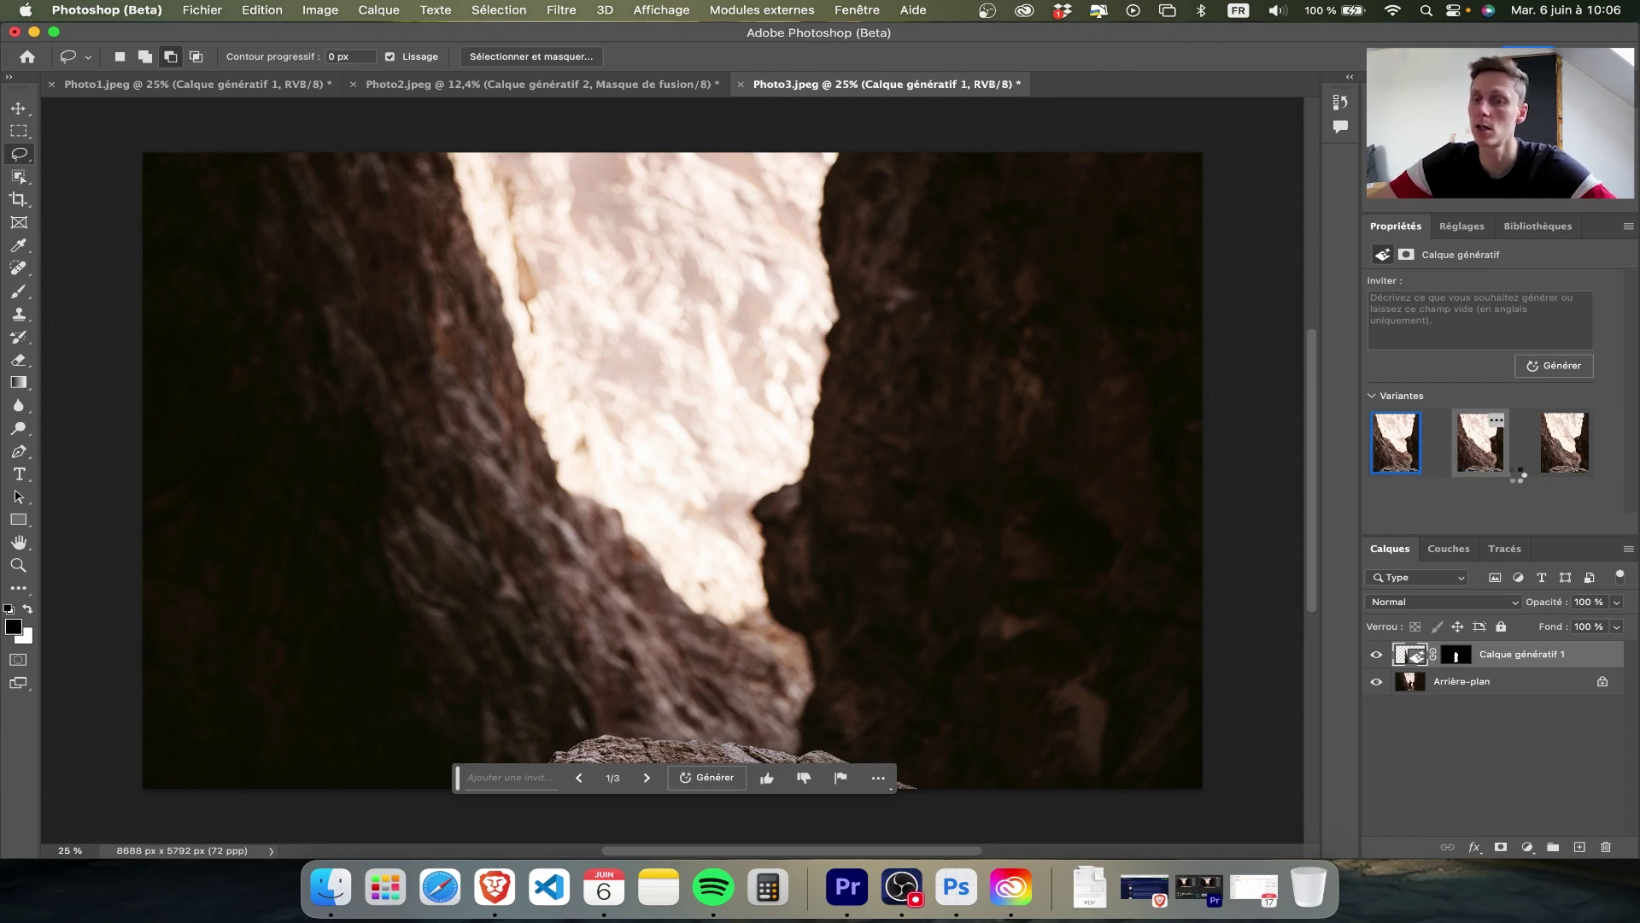
mouse_move(1563, 443)
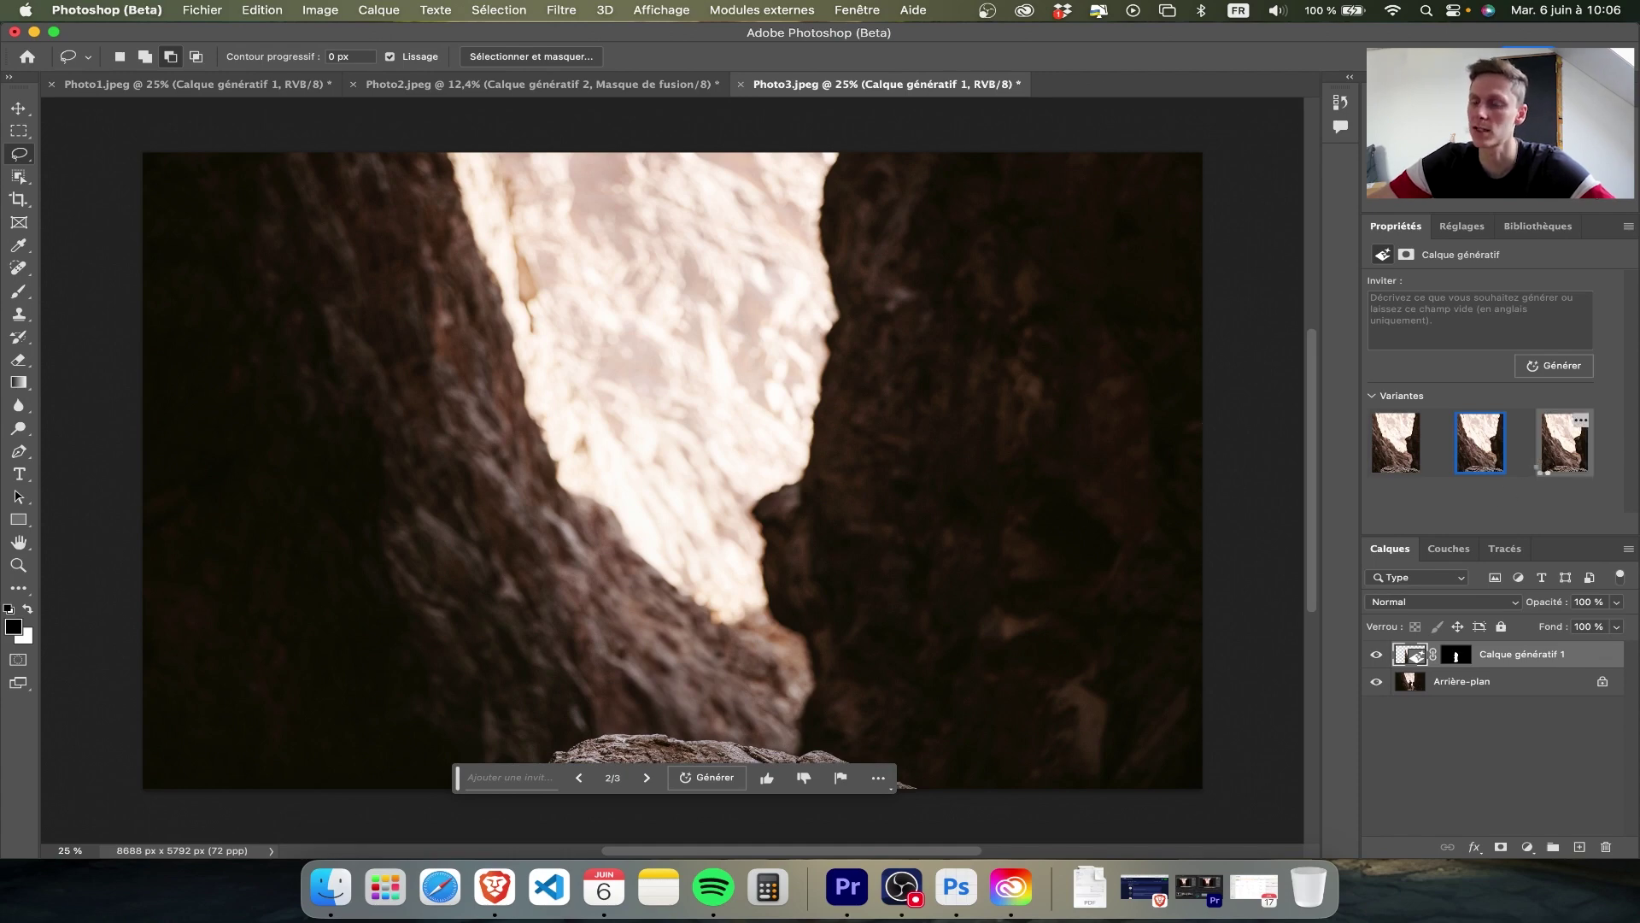
click(1547, 470)
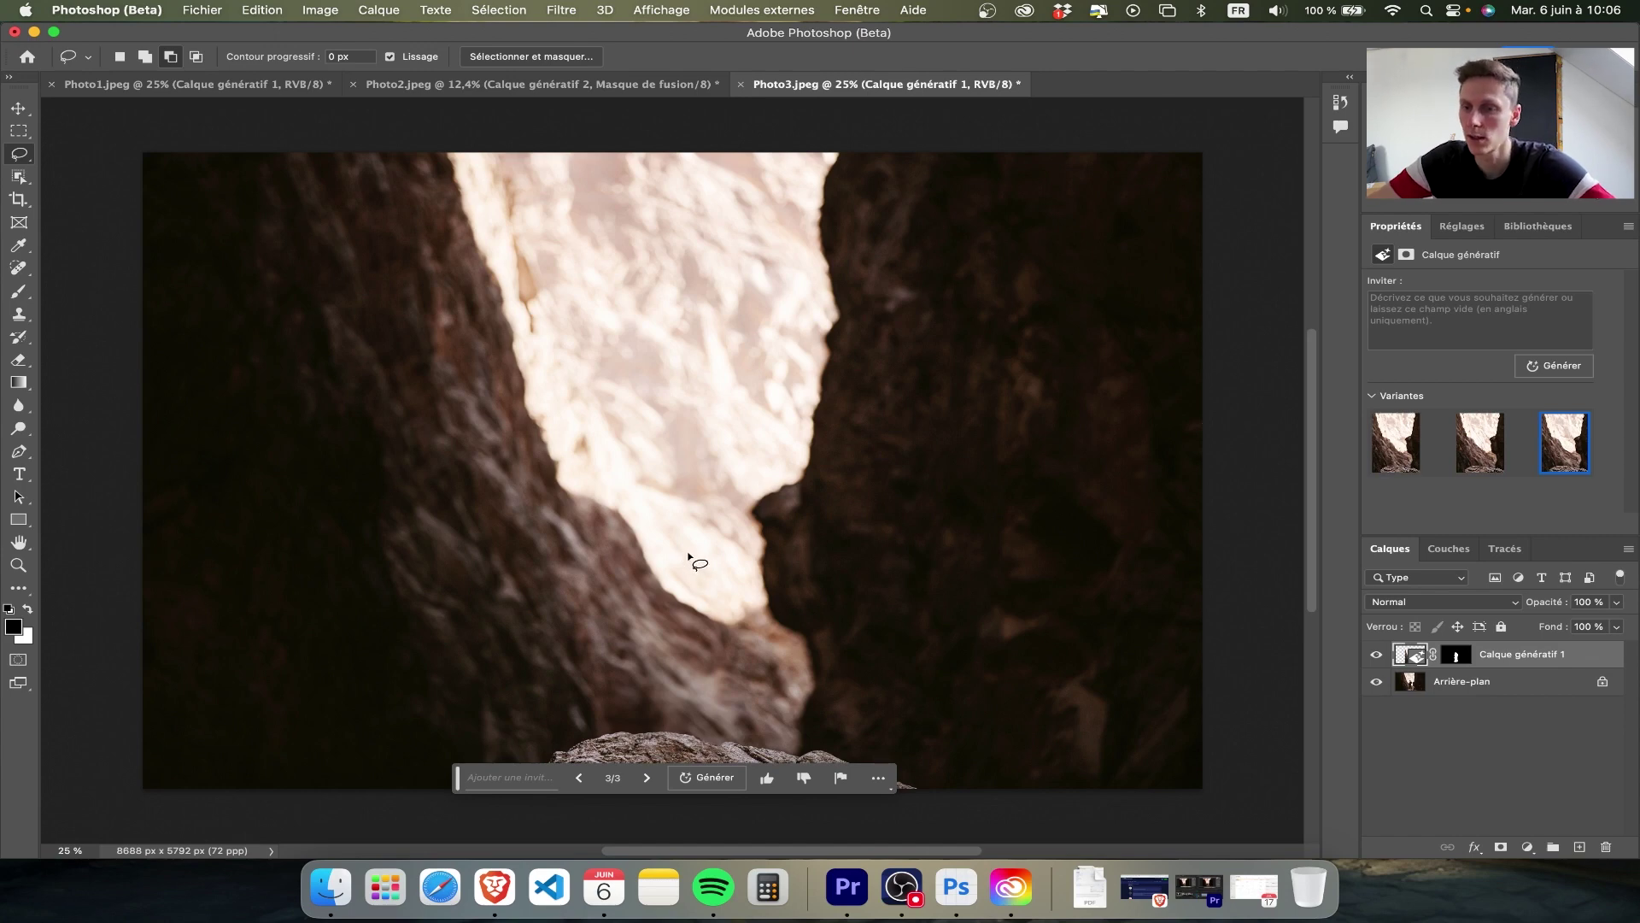
Lasso a tall area above the rock and generate 'Little monkey facing the camera' there
drag(688, 566, 681, 577)
mouse_move(653, 638)
mouse_down()
mouse_move(651, 714)
mouse_move(700, 755)
mouse_move(709, 534)
mouse_up()
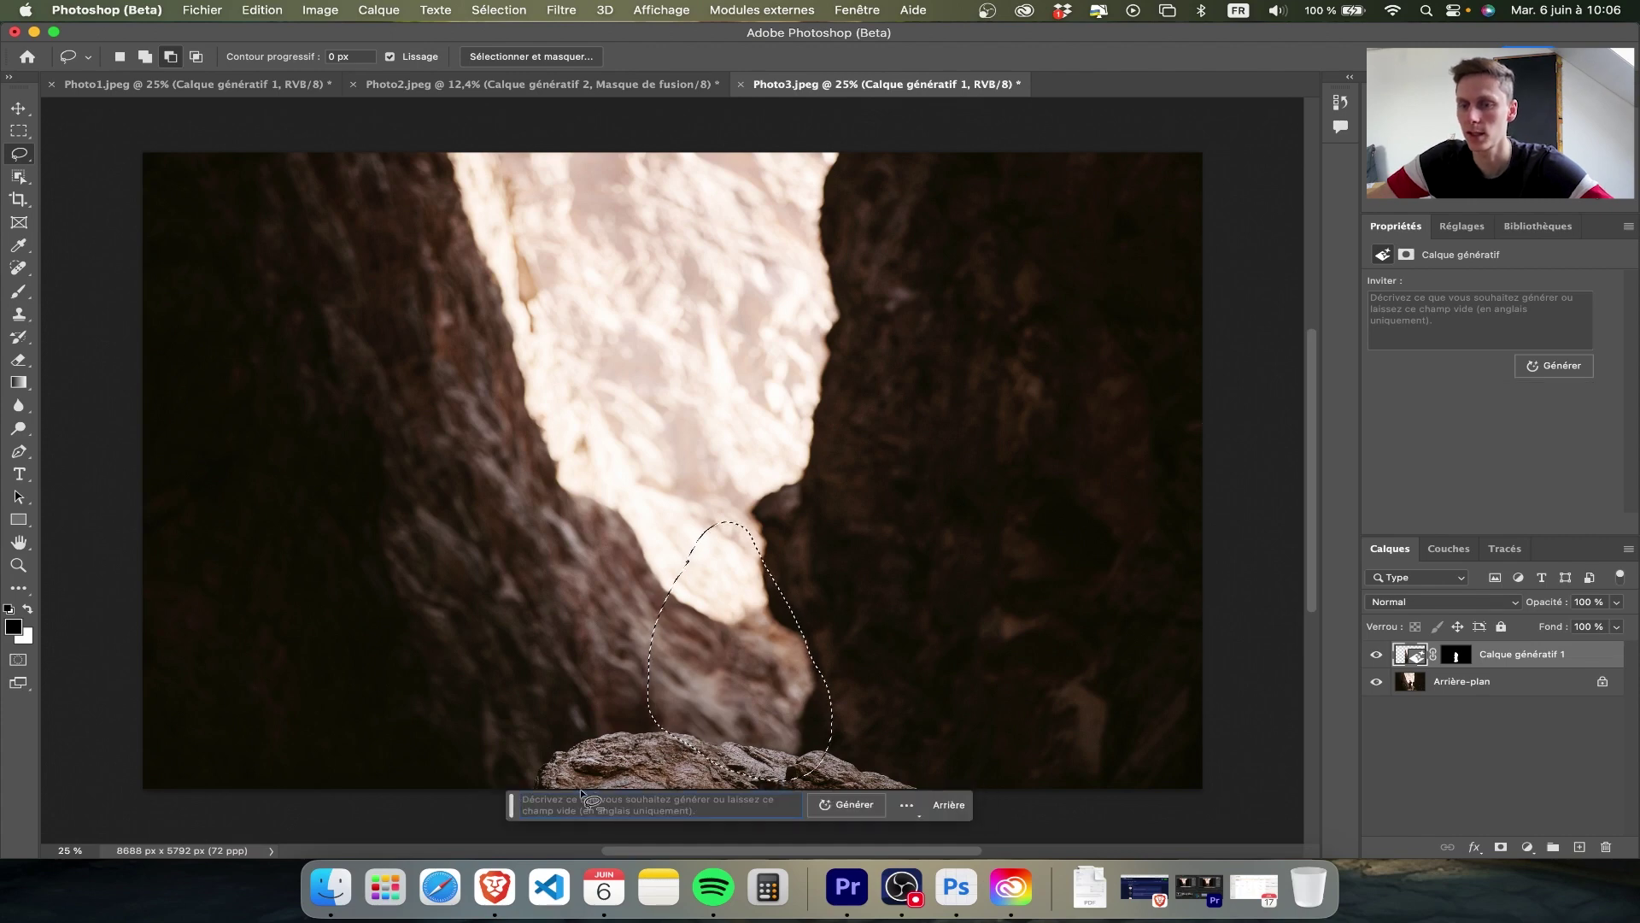
text(Litt)
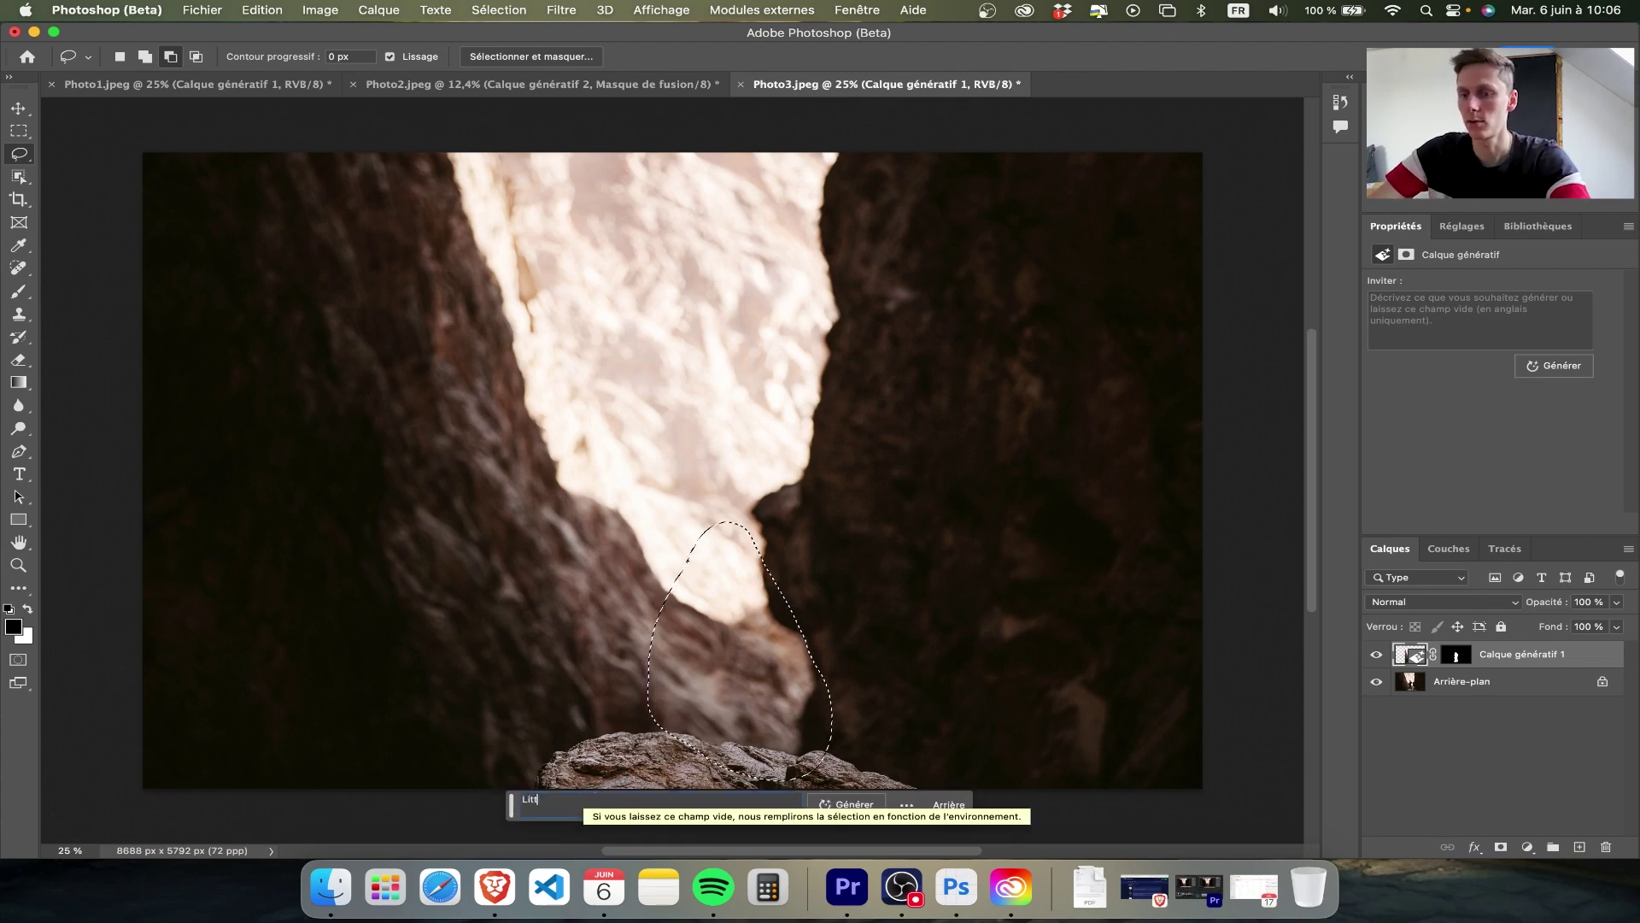
text(le monkey facing the camera)
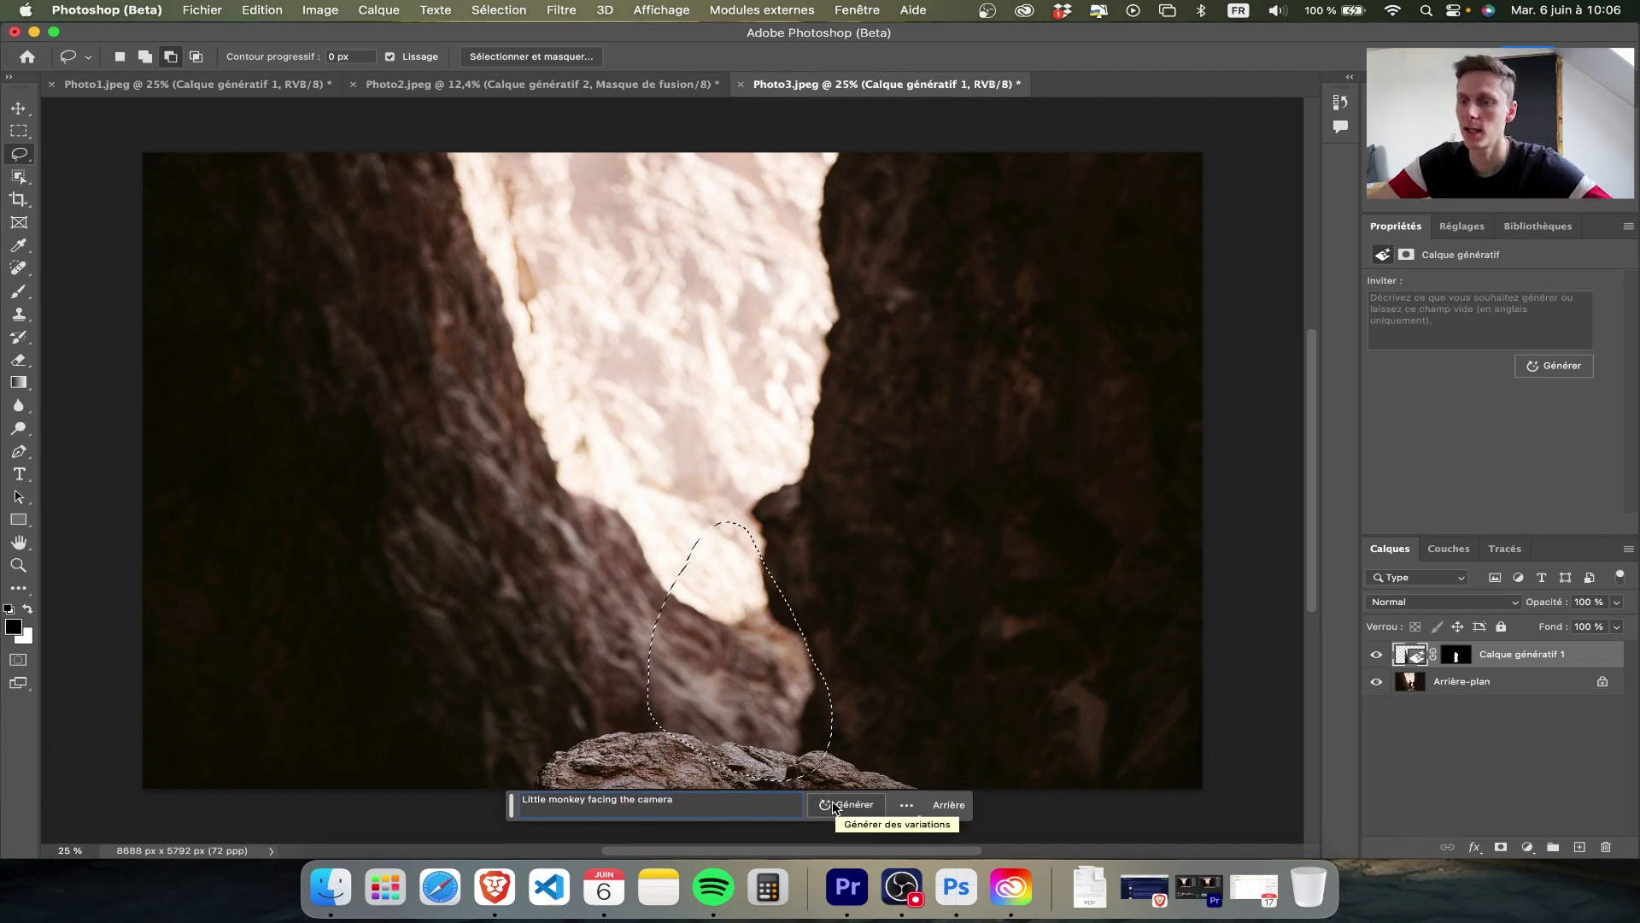
click(834, 806)
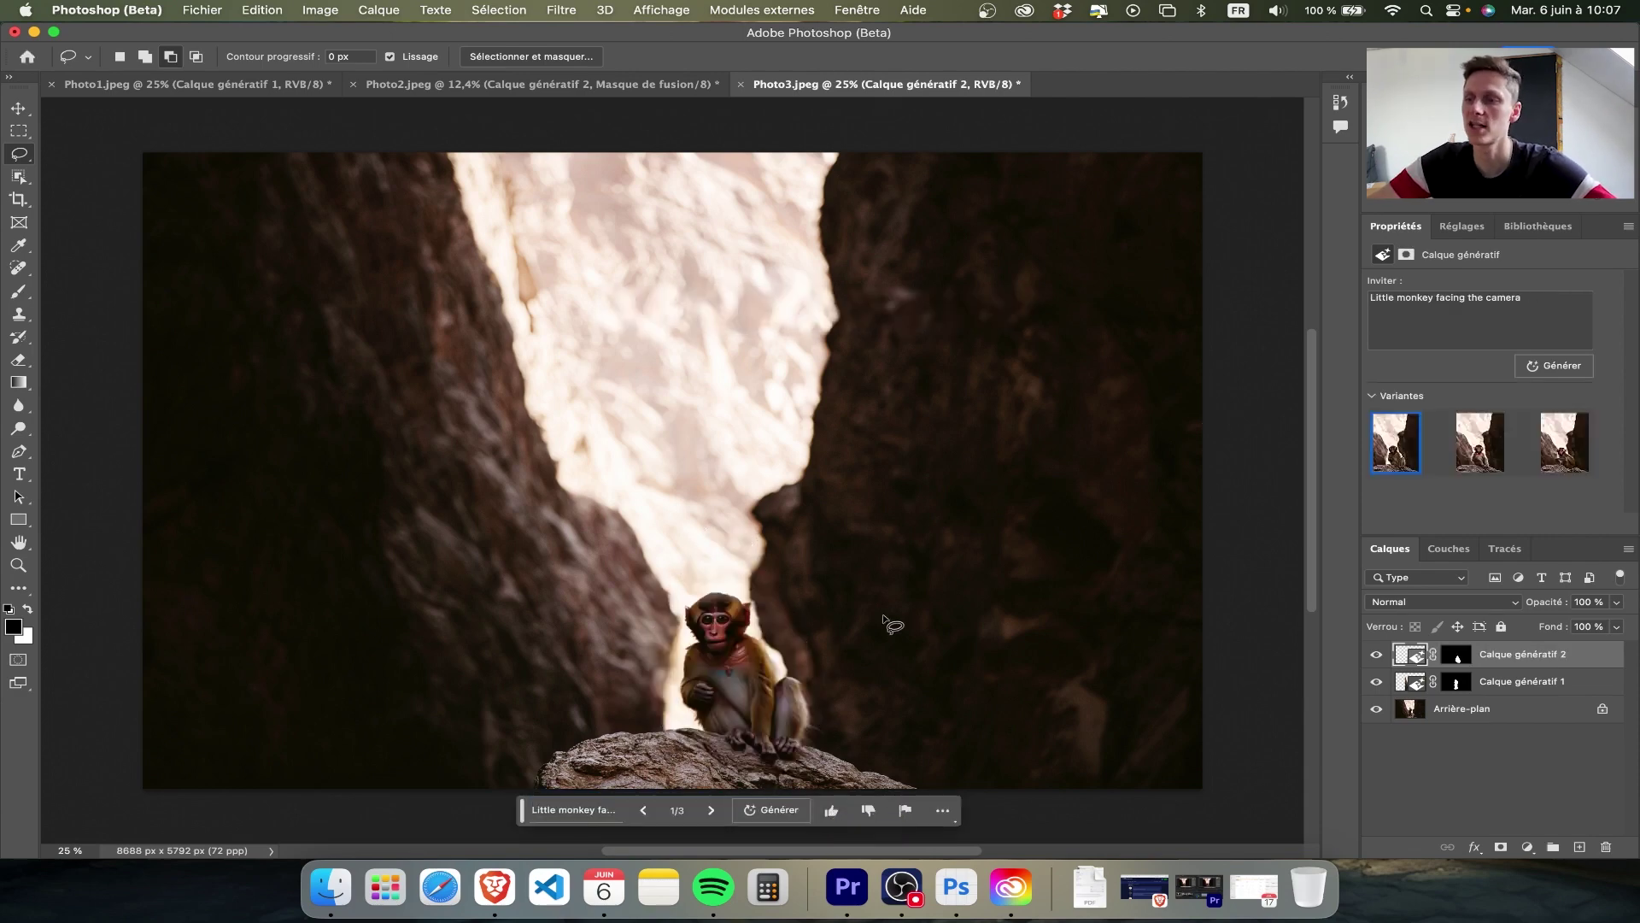
Preview the second and third monkey variants, then return to the second
click(1485, 458)
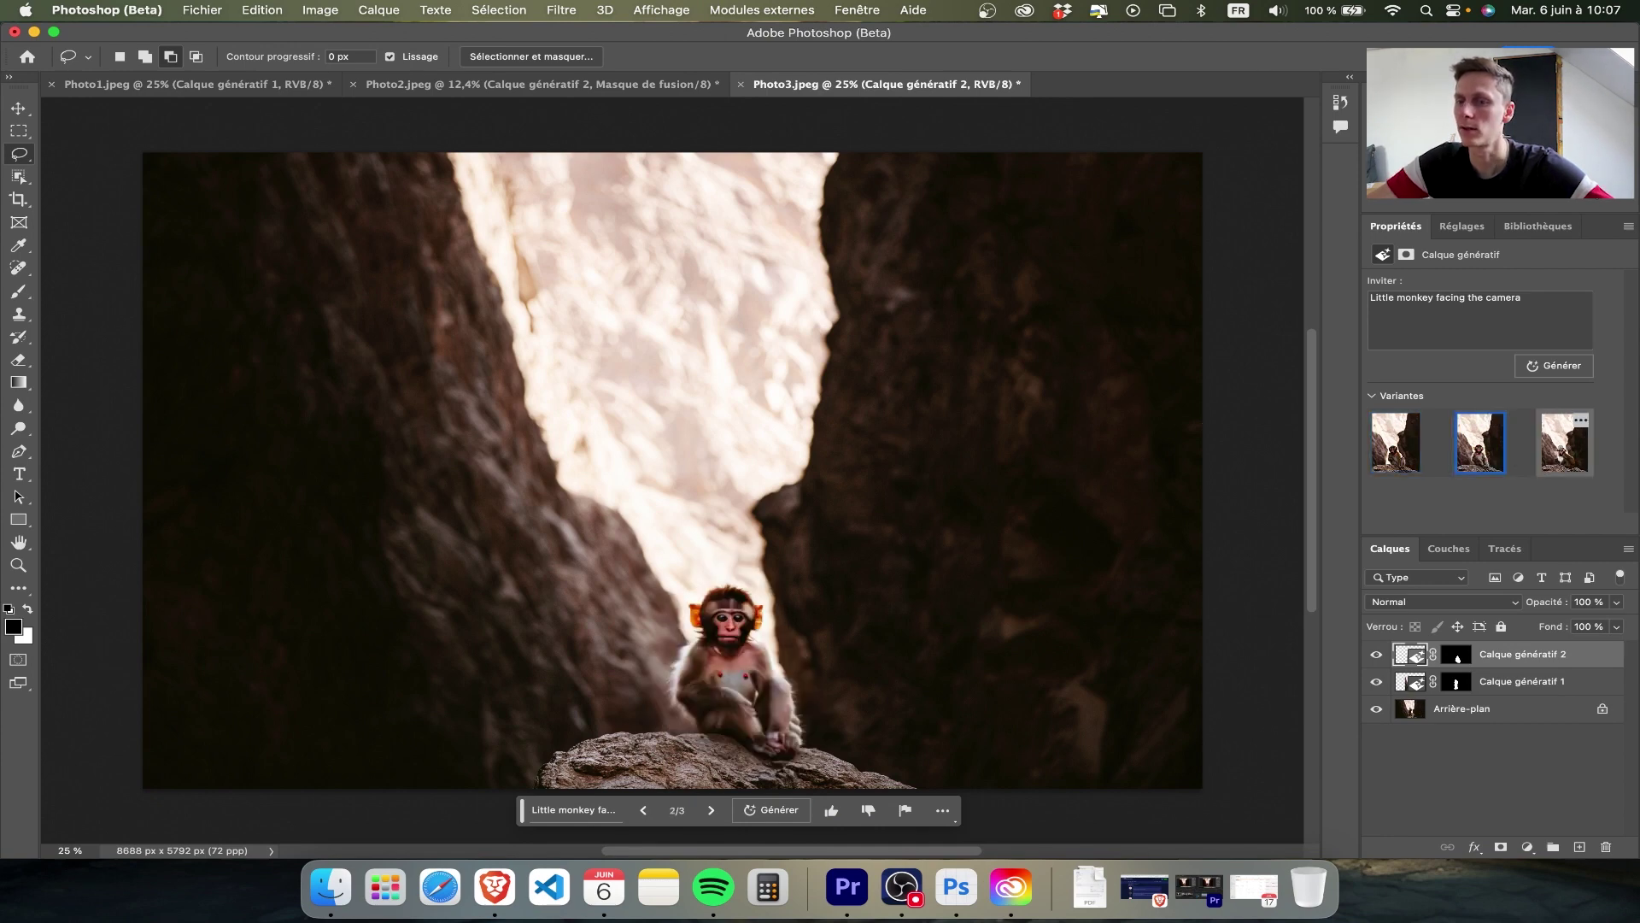
click(1565, 444)
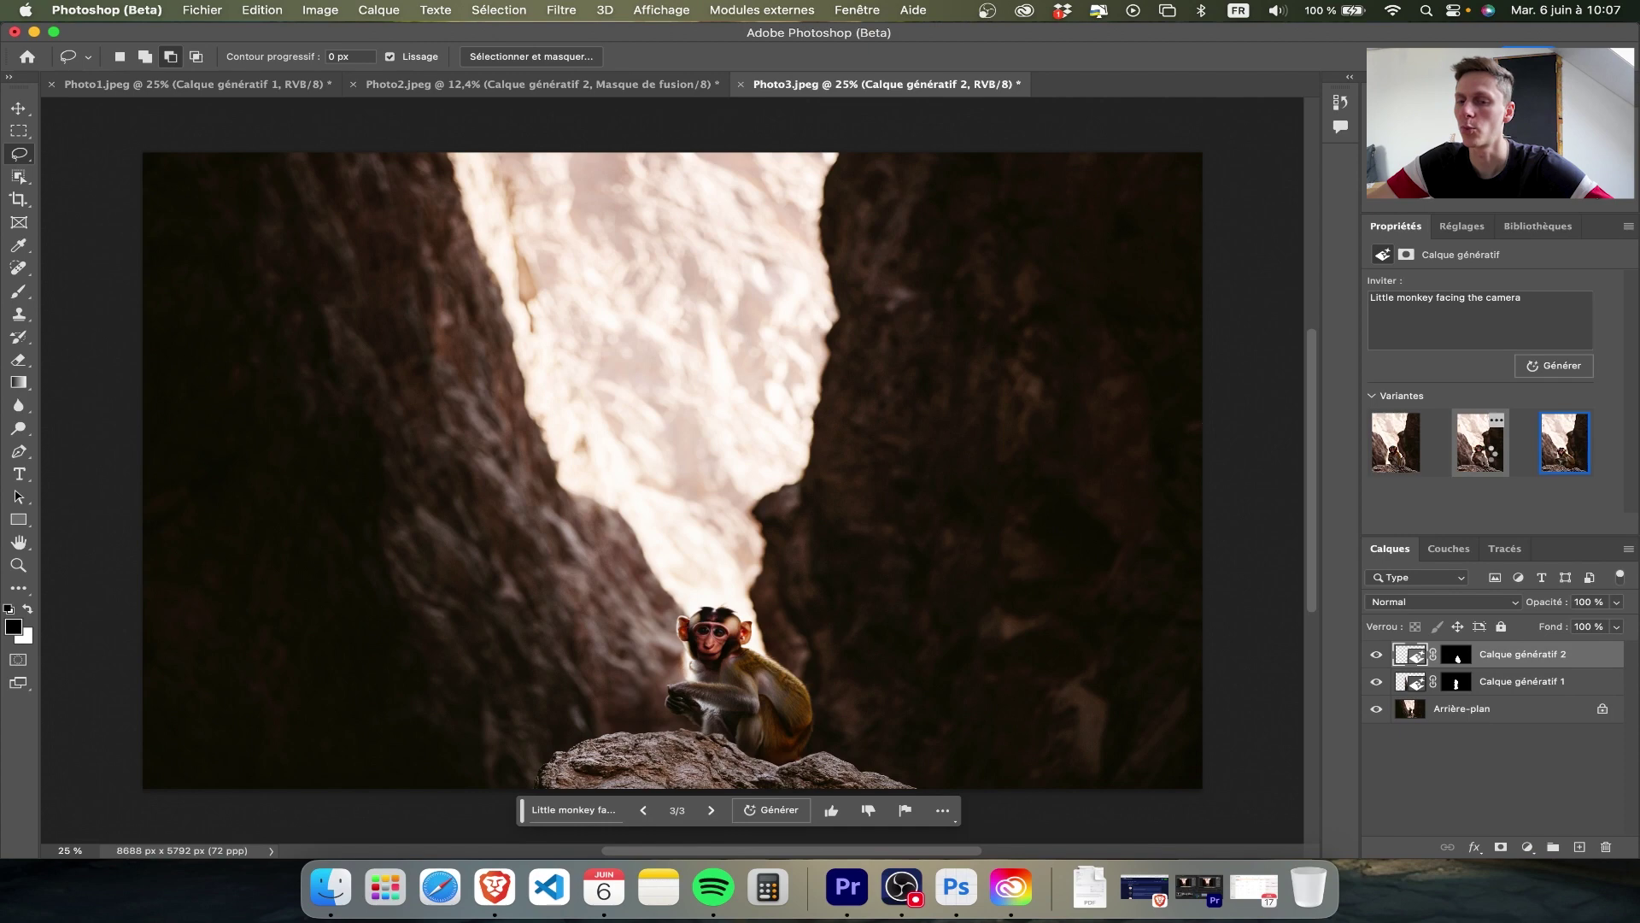
click(1485, 453)
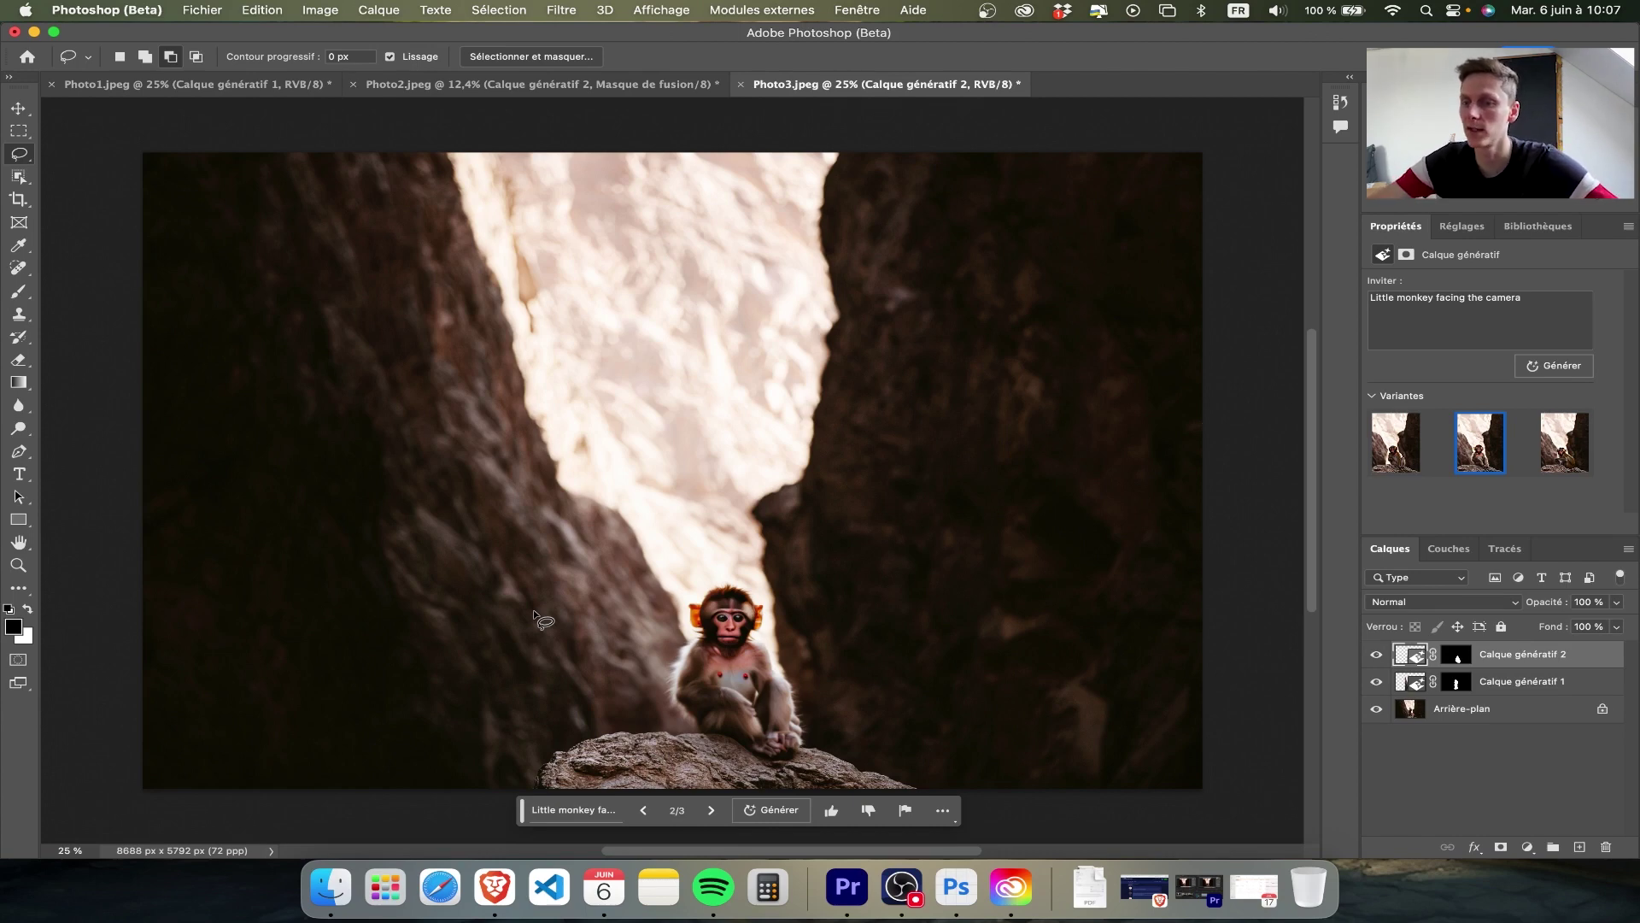
scroll(769, 664, up, 2)
scroll(743, 657, up, 3)
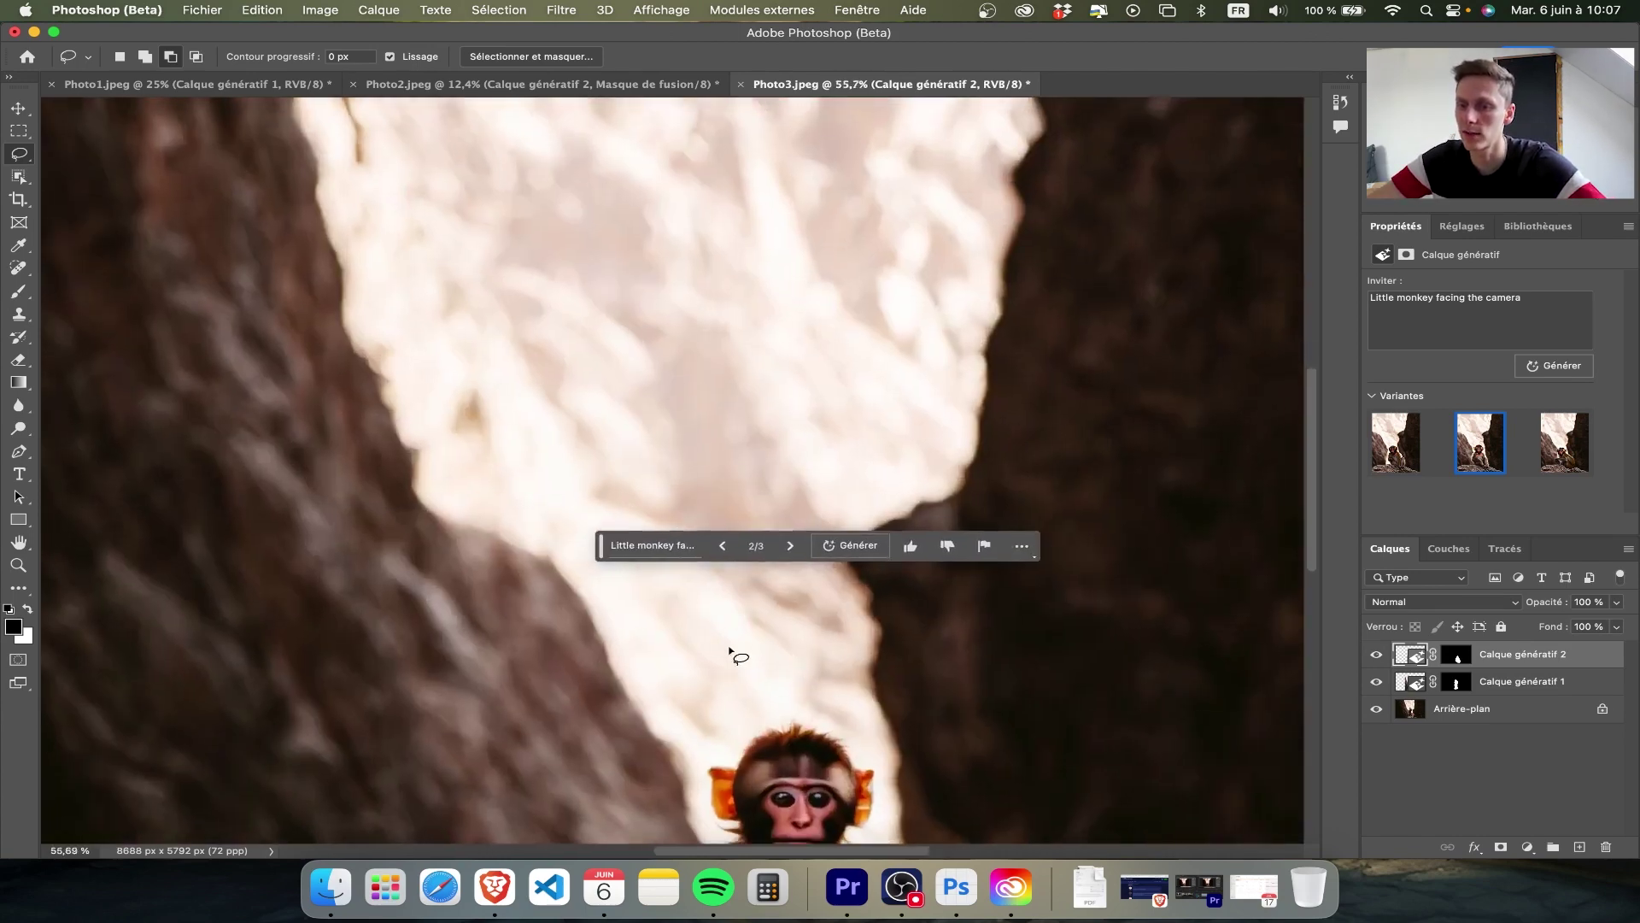
scroll(730, 651, up, 2)
scroll(730, 651, down, 2)
scroll(731, 651, up, 1)
scroll(731, 651, up, 1)
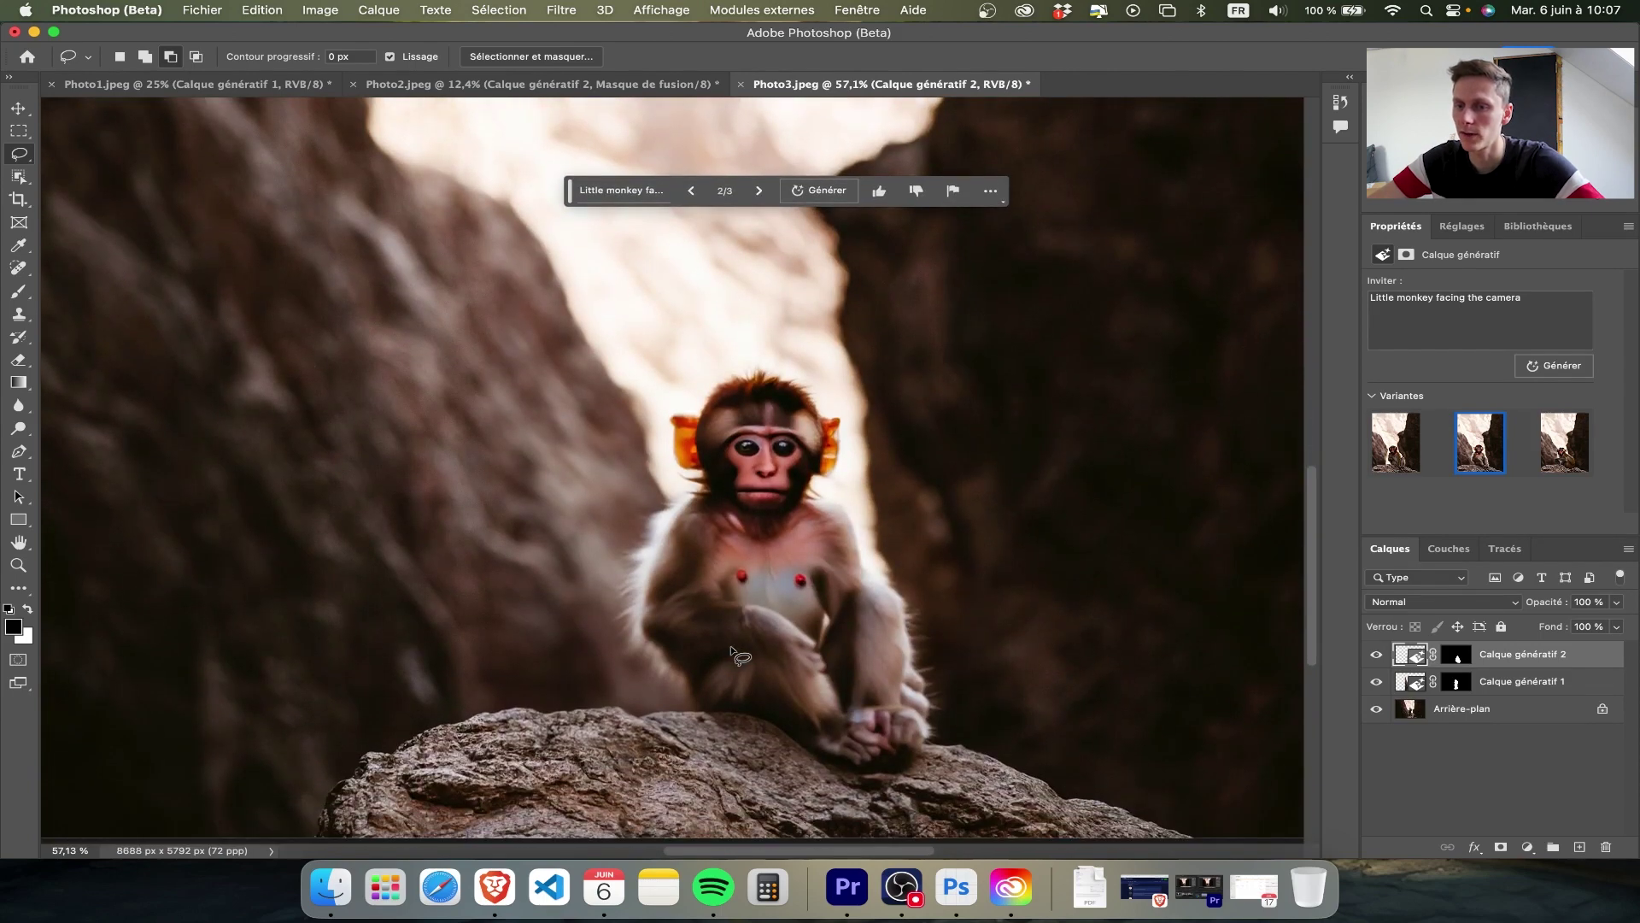
scroll(730, 652, up, 2)
scroll(732, 653, up, 1)
scroll(732, 653, up, 1)
scroll(732, 654, up, 1)
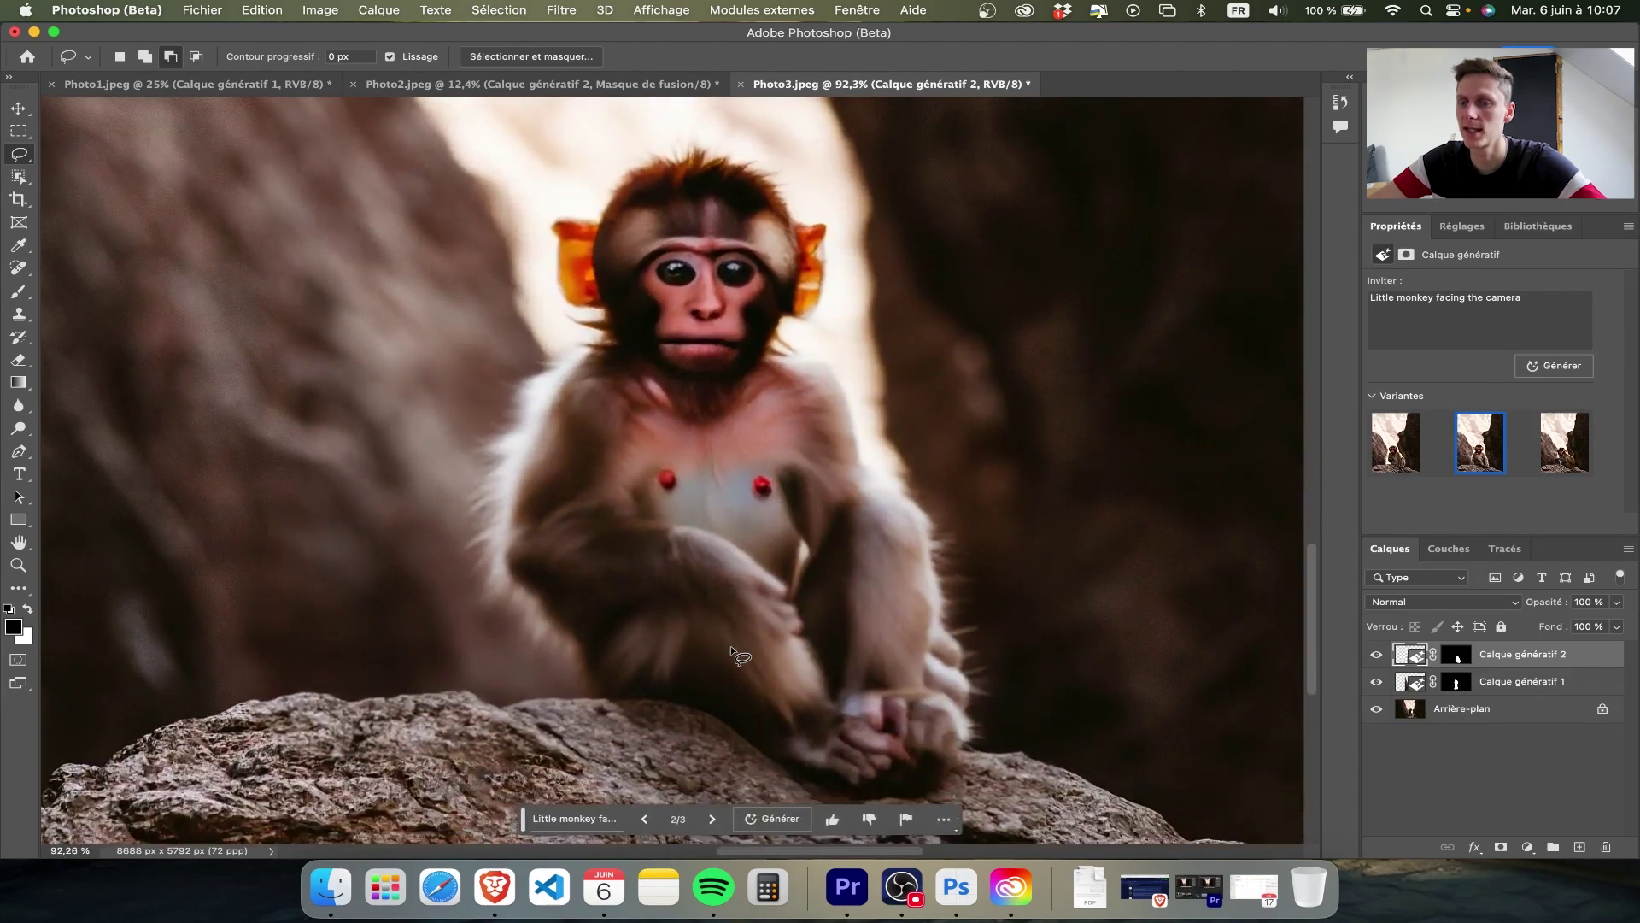
scroll(731, 647, down, 2)
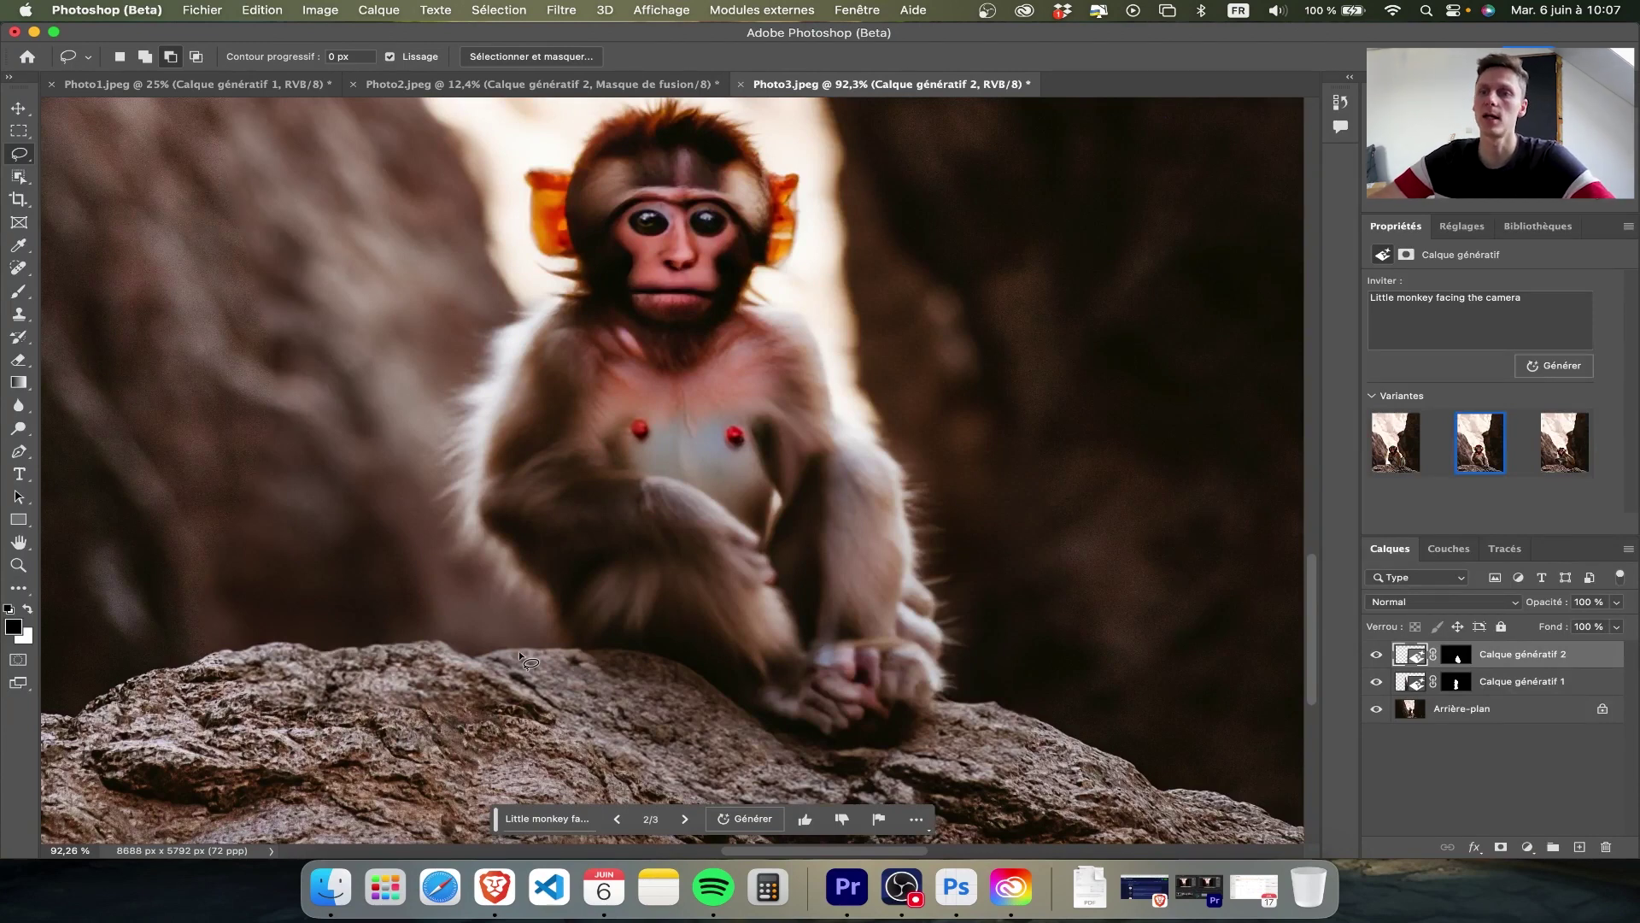
scroll(643, 592, down, 2)
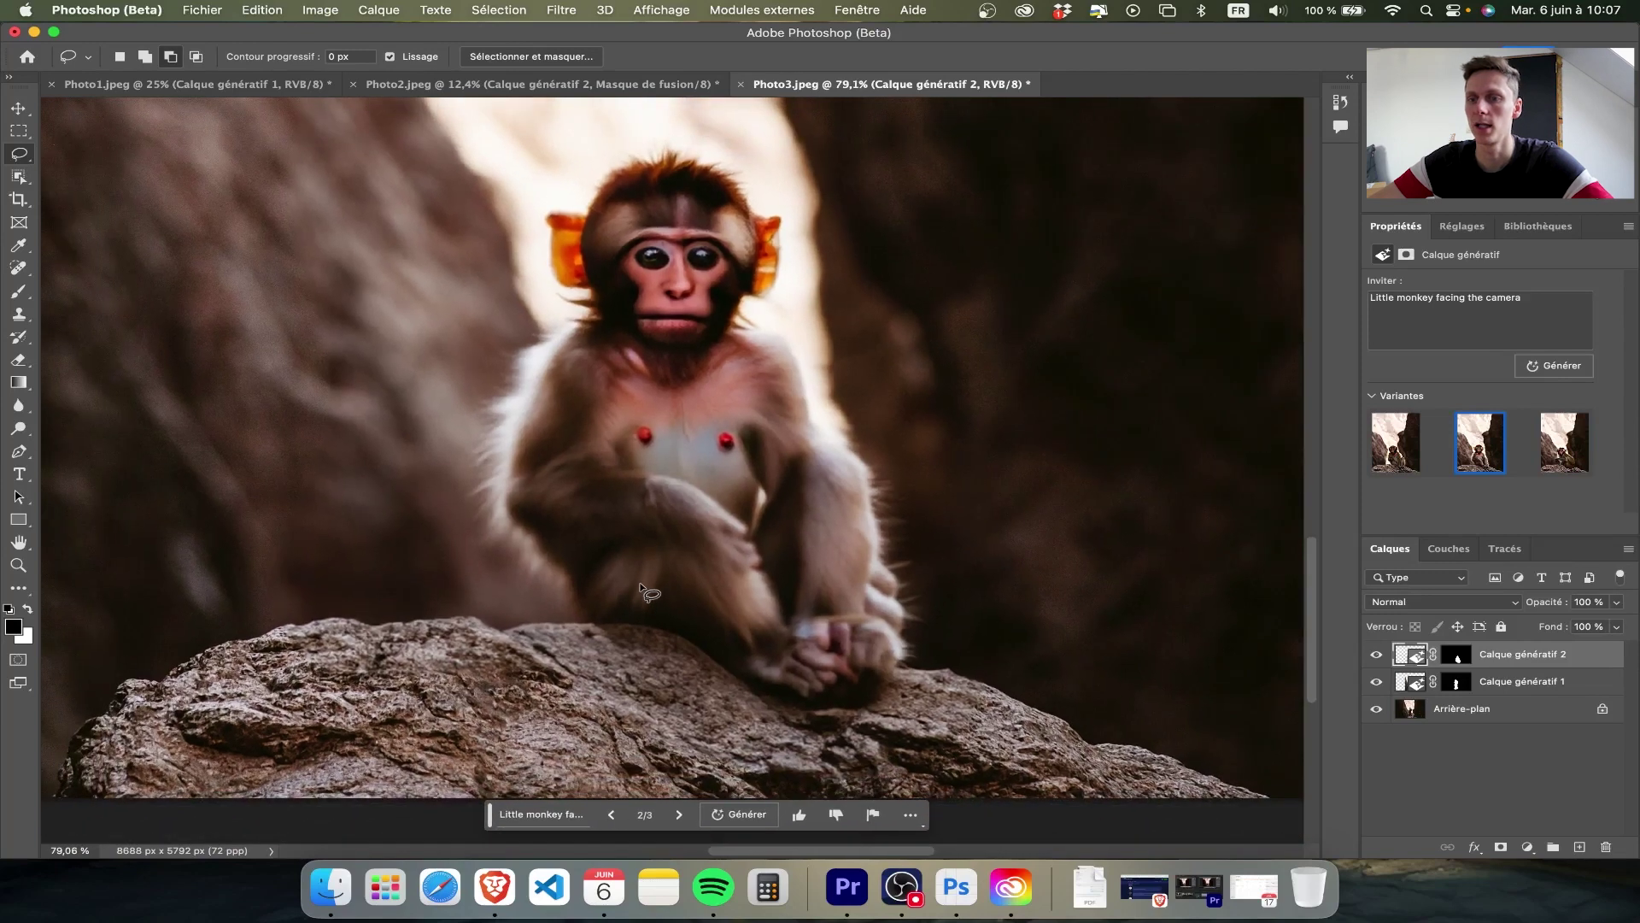
scroll(643, 591, down, 2)
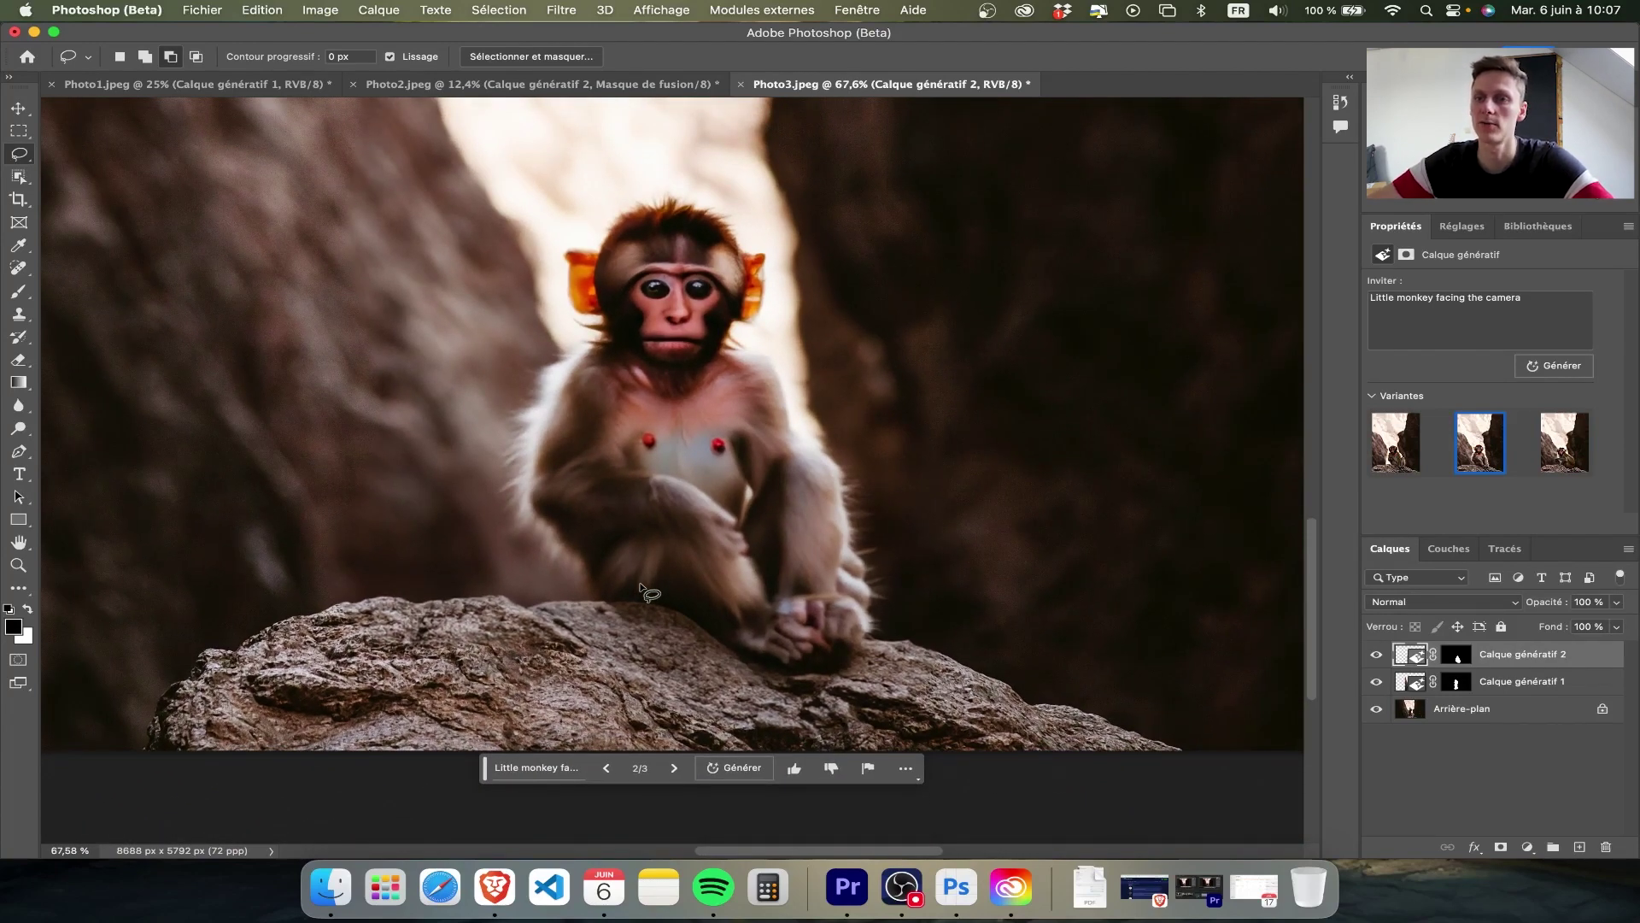
scroll(702, 544, down, 2)
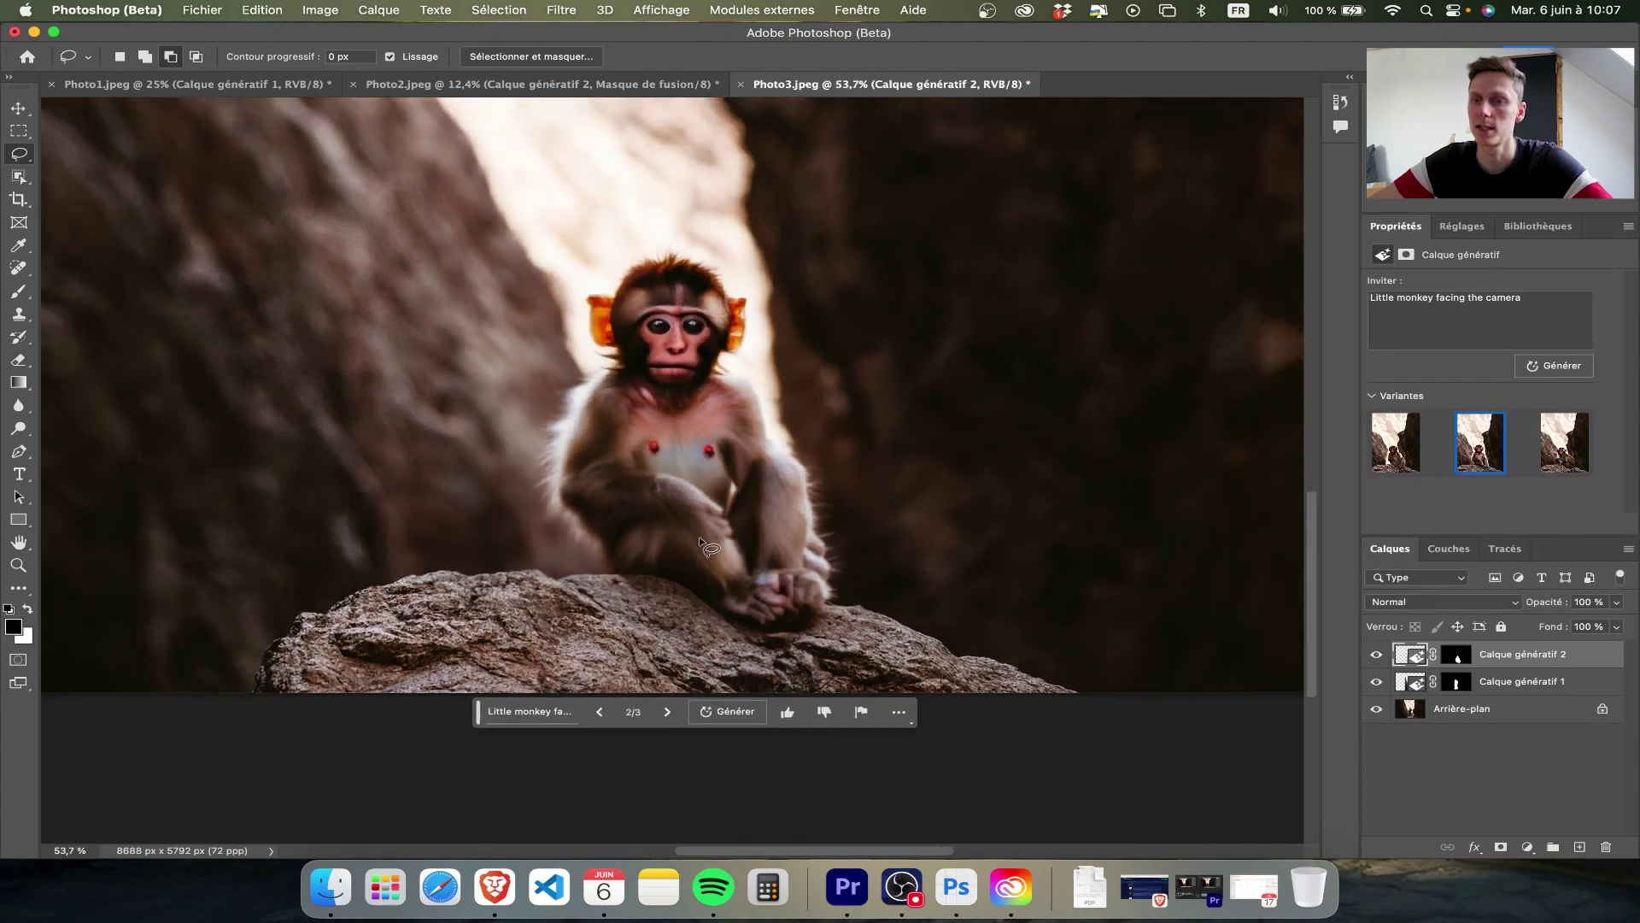
scroll(703, 543, down, 1)
scroll(703, 544, down, 1)
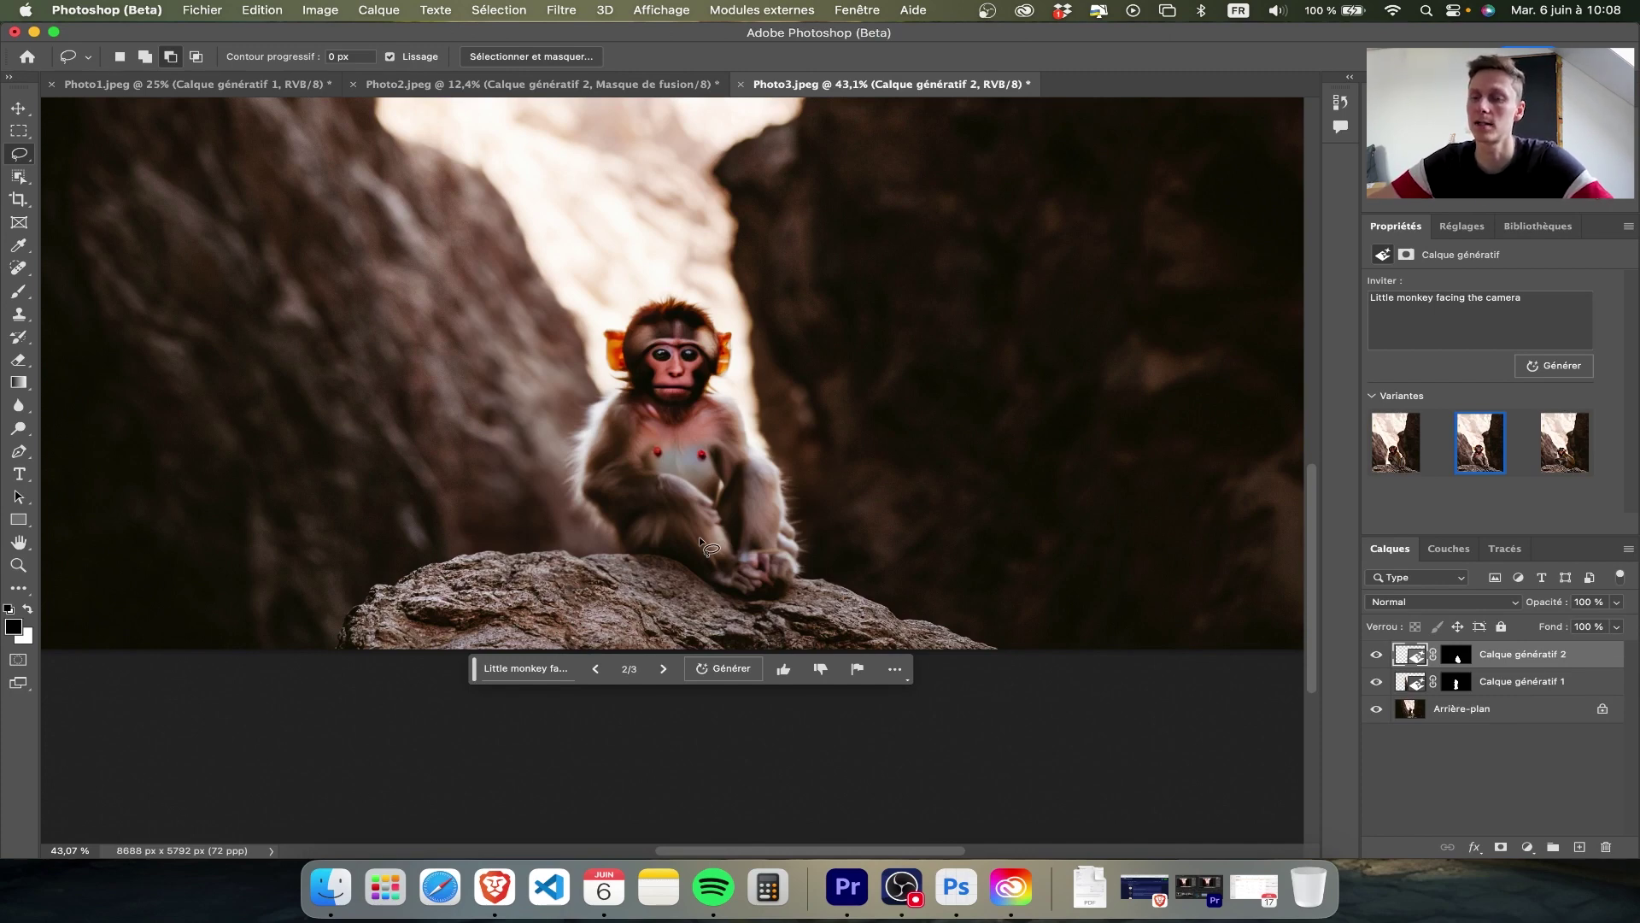
scroll(773, 427, down, 3)
scroll(773, 427, down, 3)
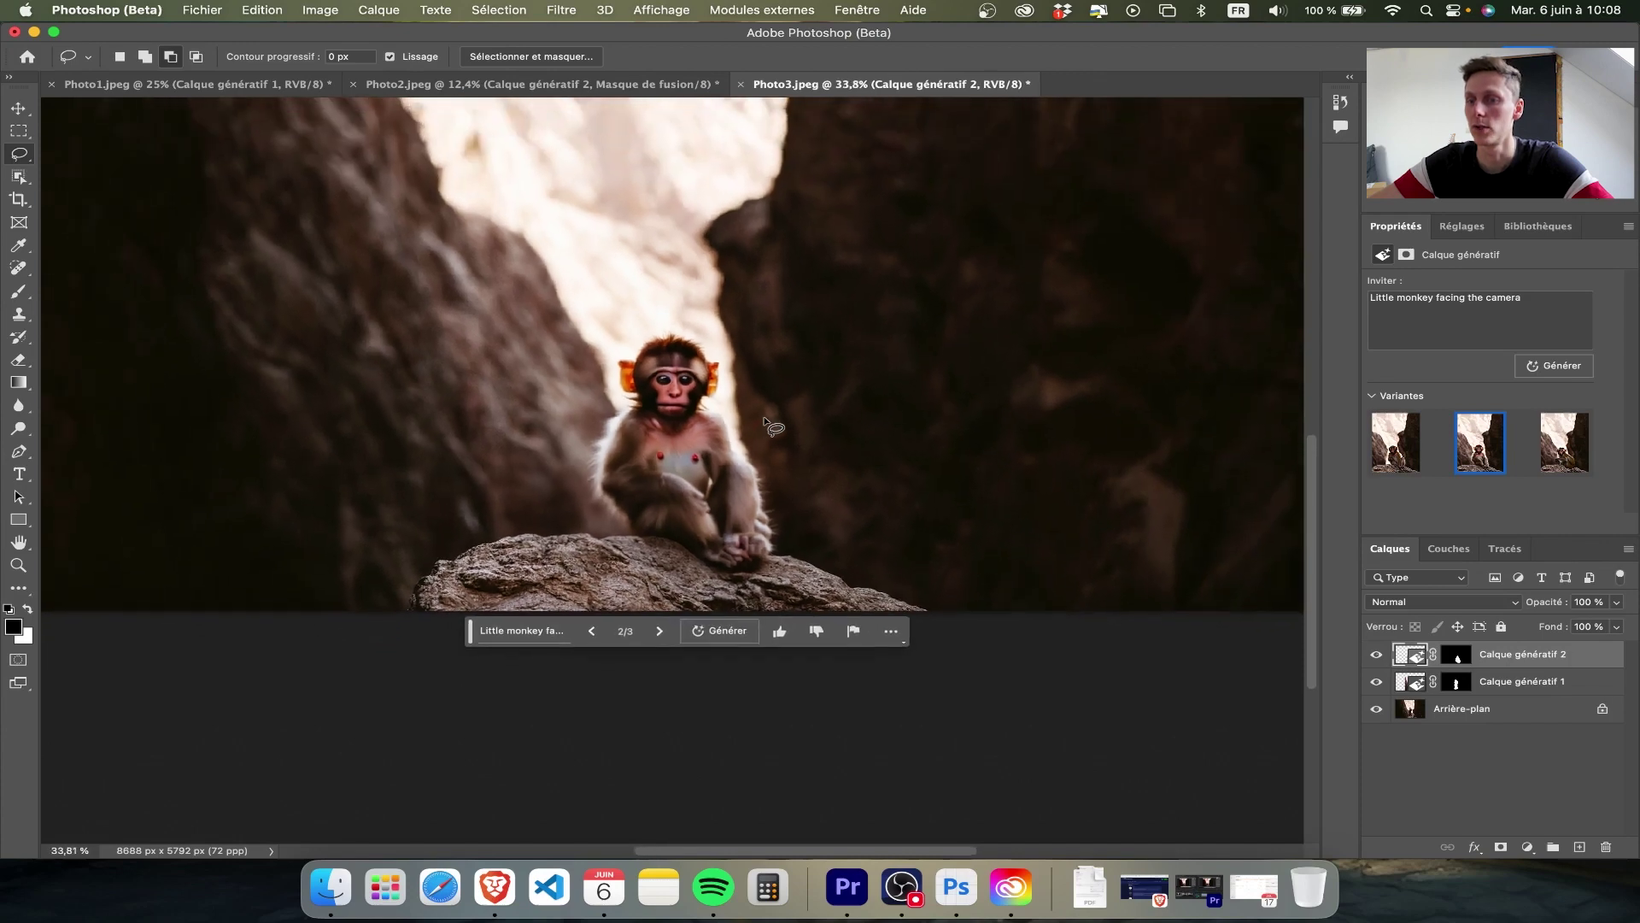
scroll(773, 427, down, 2)
scroll(773, 427, down, 3)
scroll(773, 427, down, 3)
scroll(773, 428, down, 1)
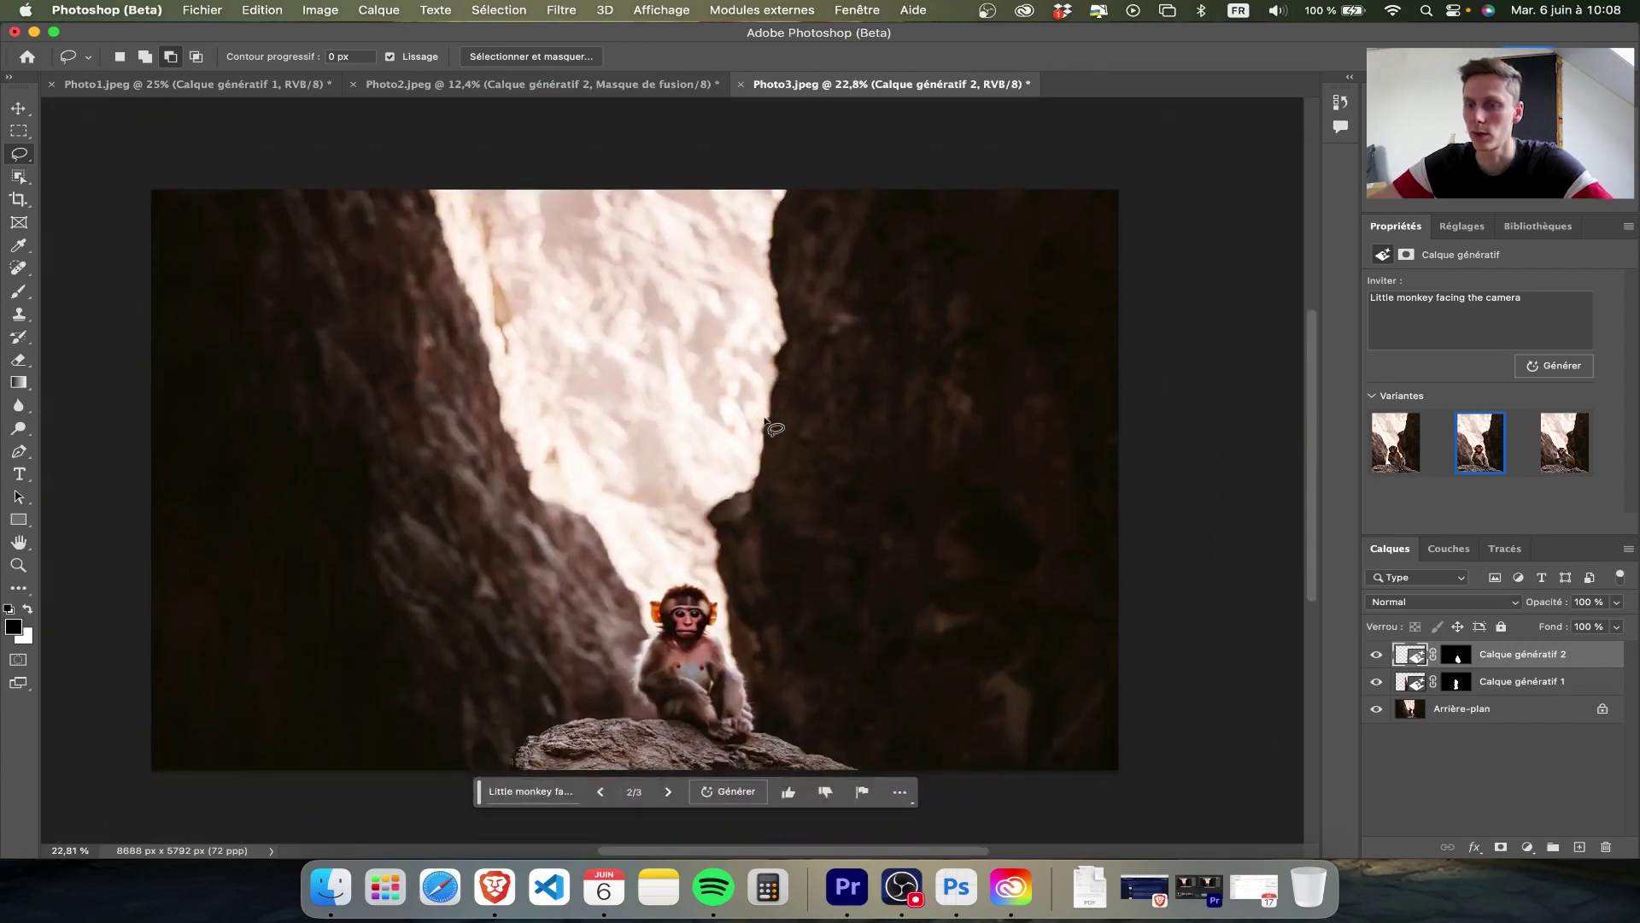
scroll(767, 419, down, 1)
scroll(766, 418, left, 2)
scroll(766, 419, down, 1)
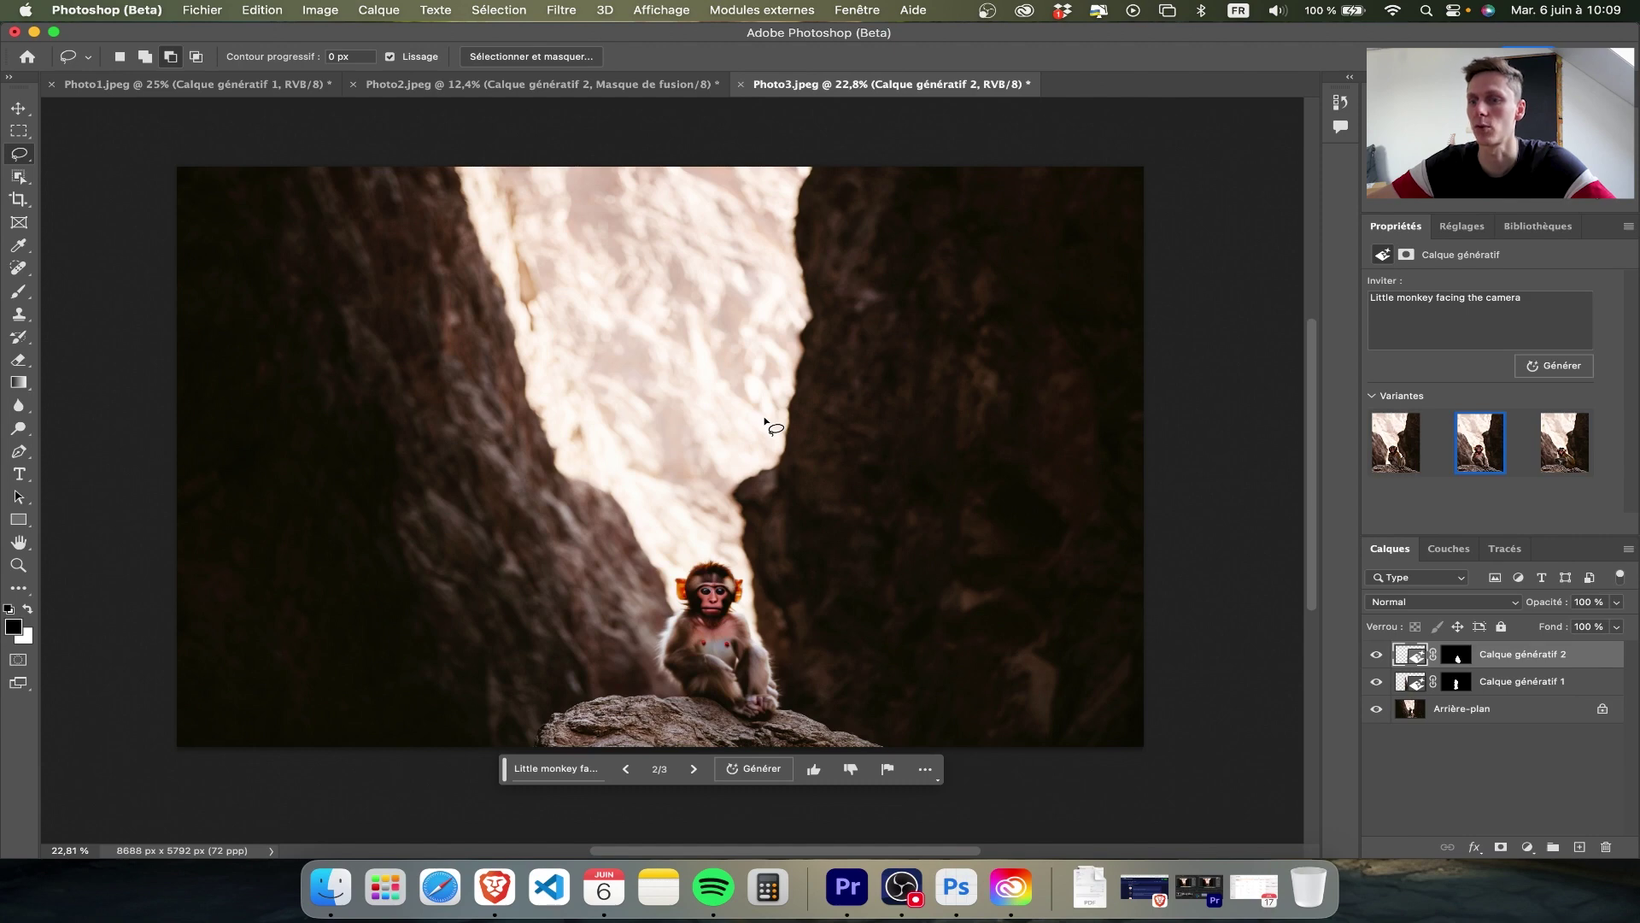
Replace the generation prompt with 'monkey' and generate new variants
triple_click(1429, 323)
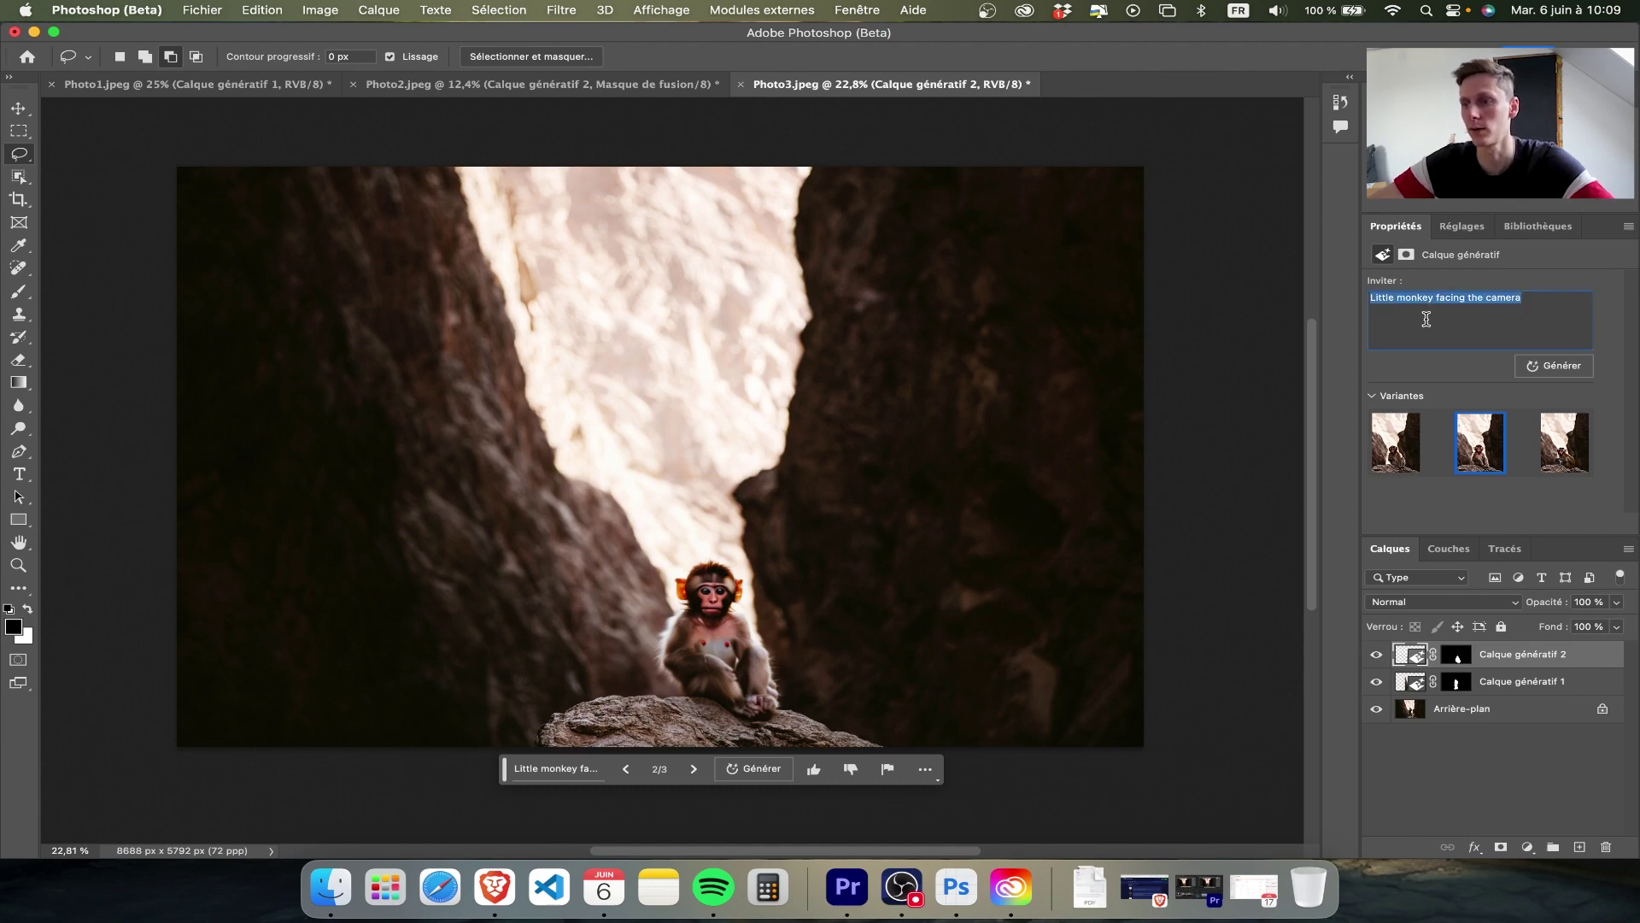
text(monkey)
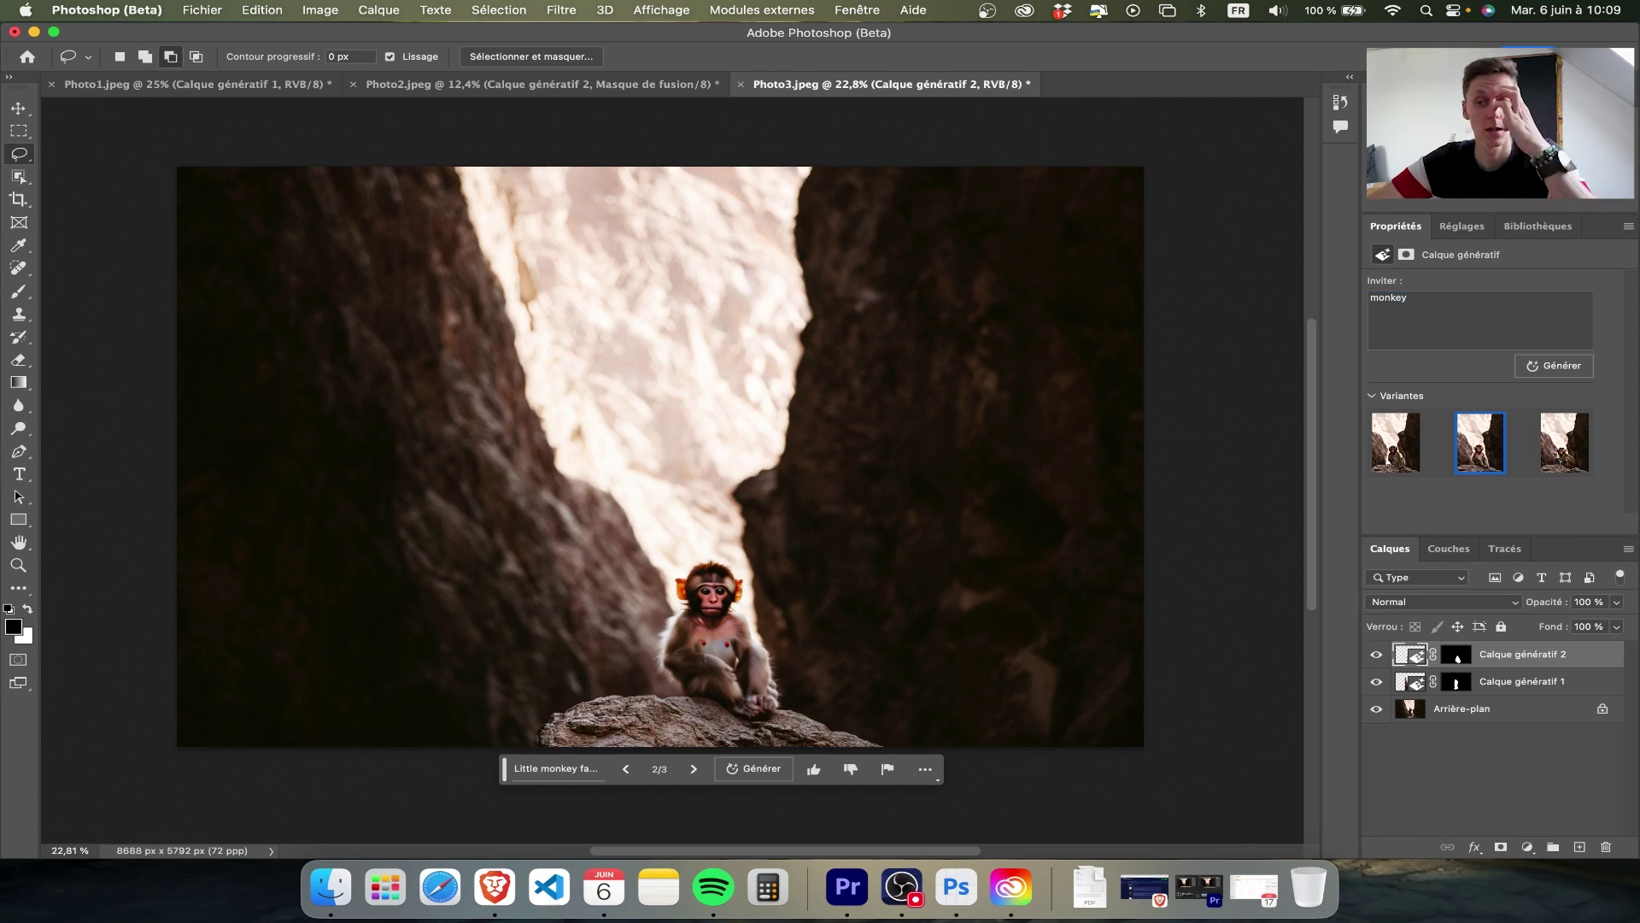
click(1553, 365)
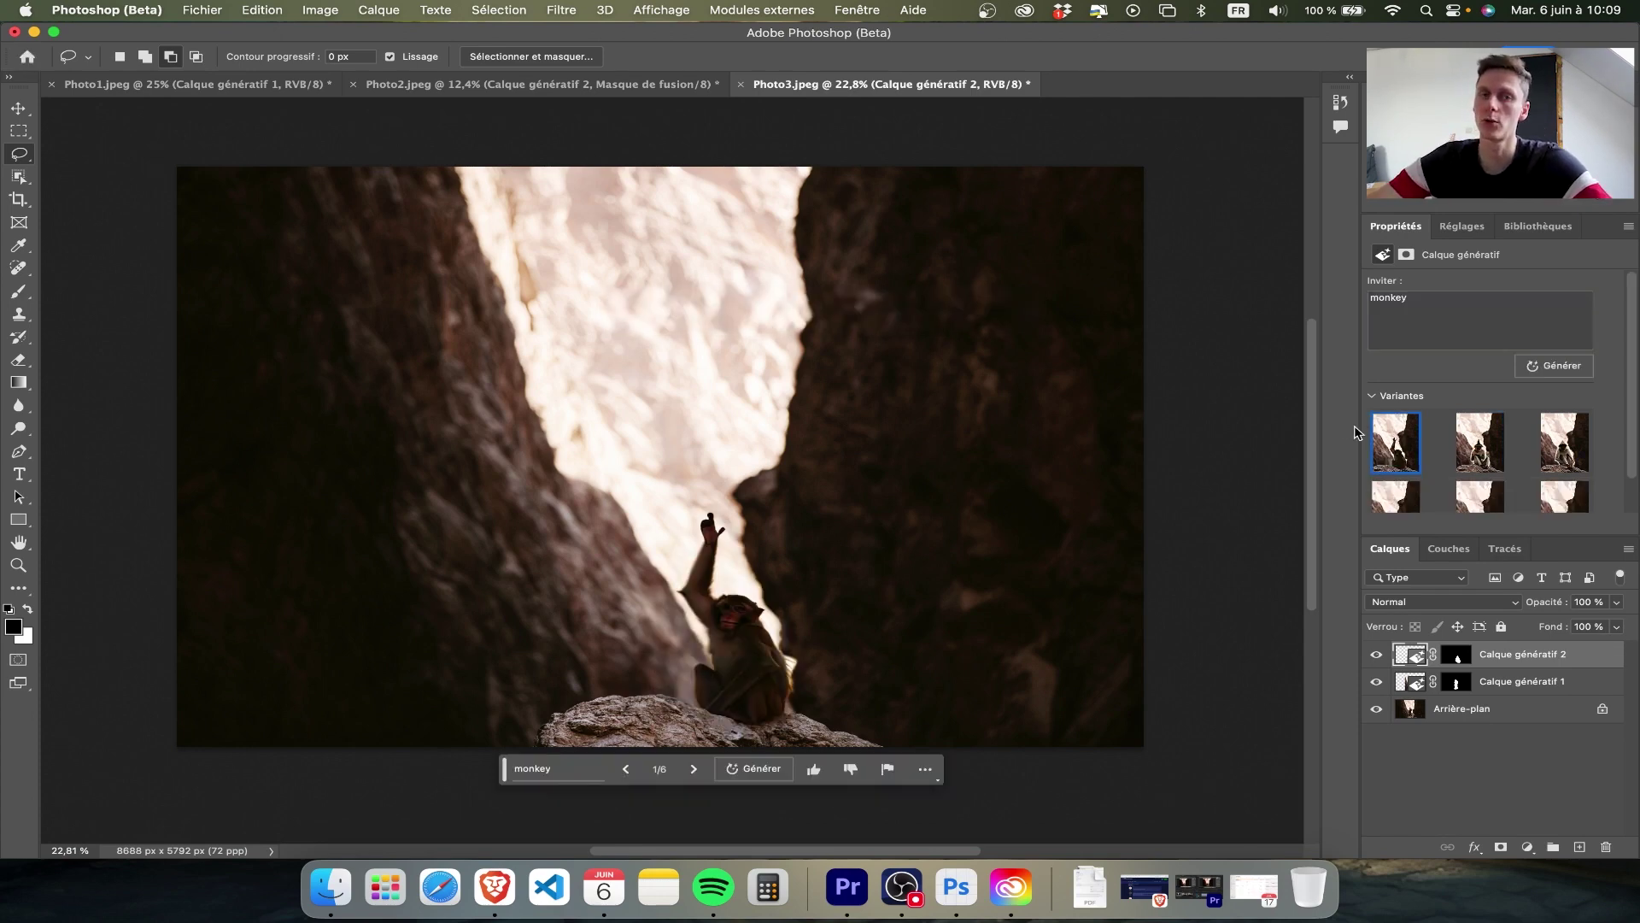
Compare the new monkey variants and settle on the little monkey facing the camera
click(1480, 456)
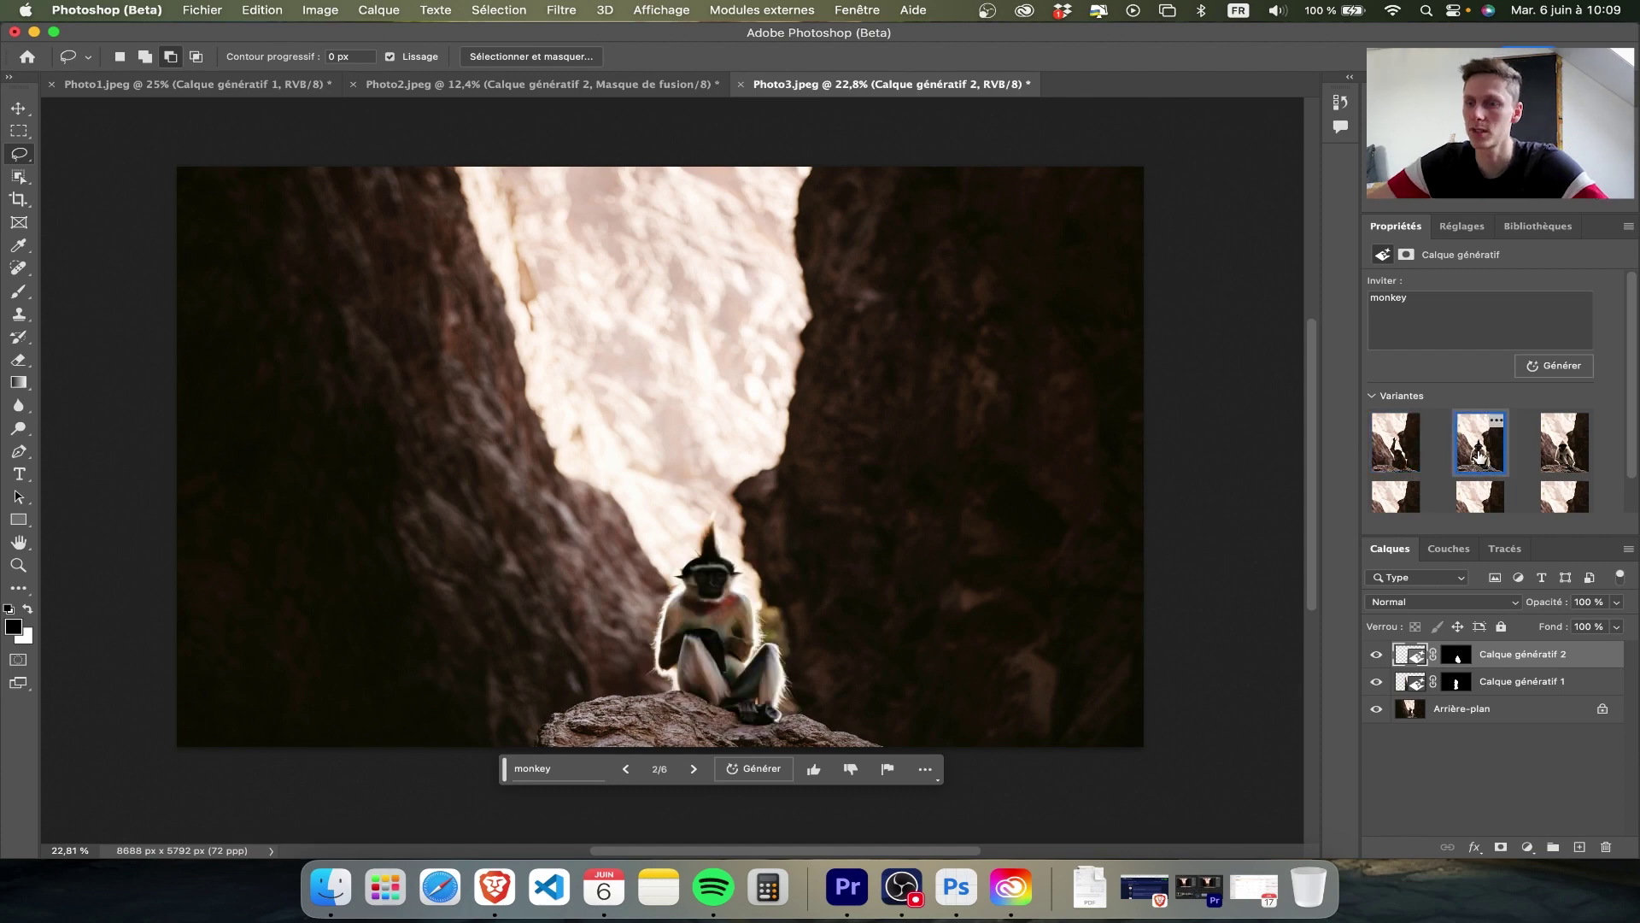
click(1549, 462)
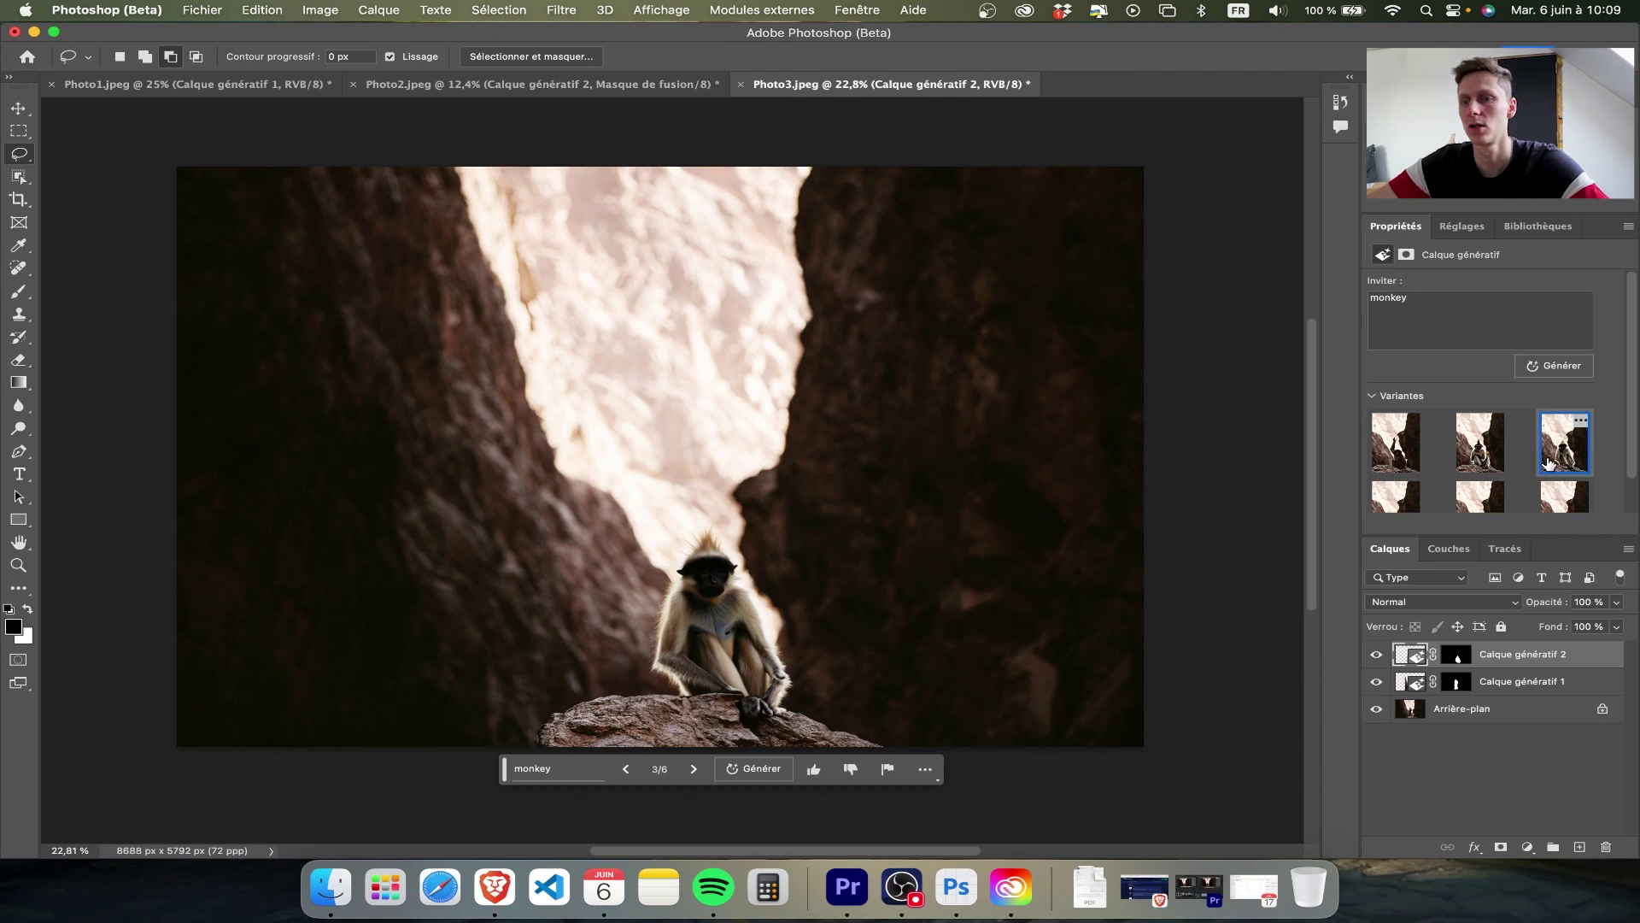
mouse_move(1396, 441)
click(1414, 461)
scroll(1455, 484, down, 1)
click(1465, 489)
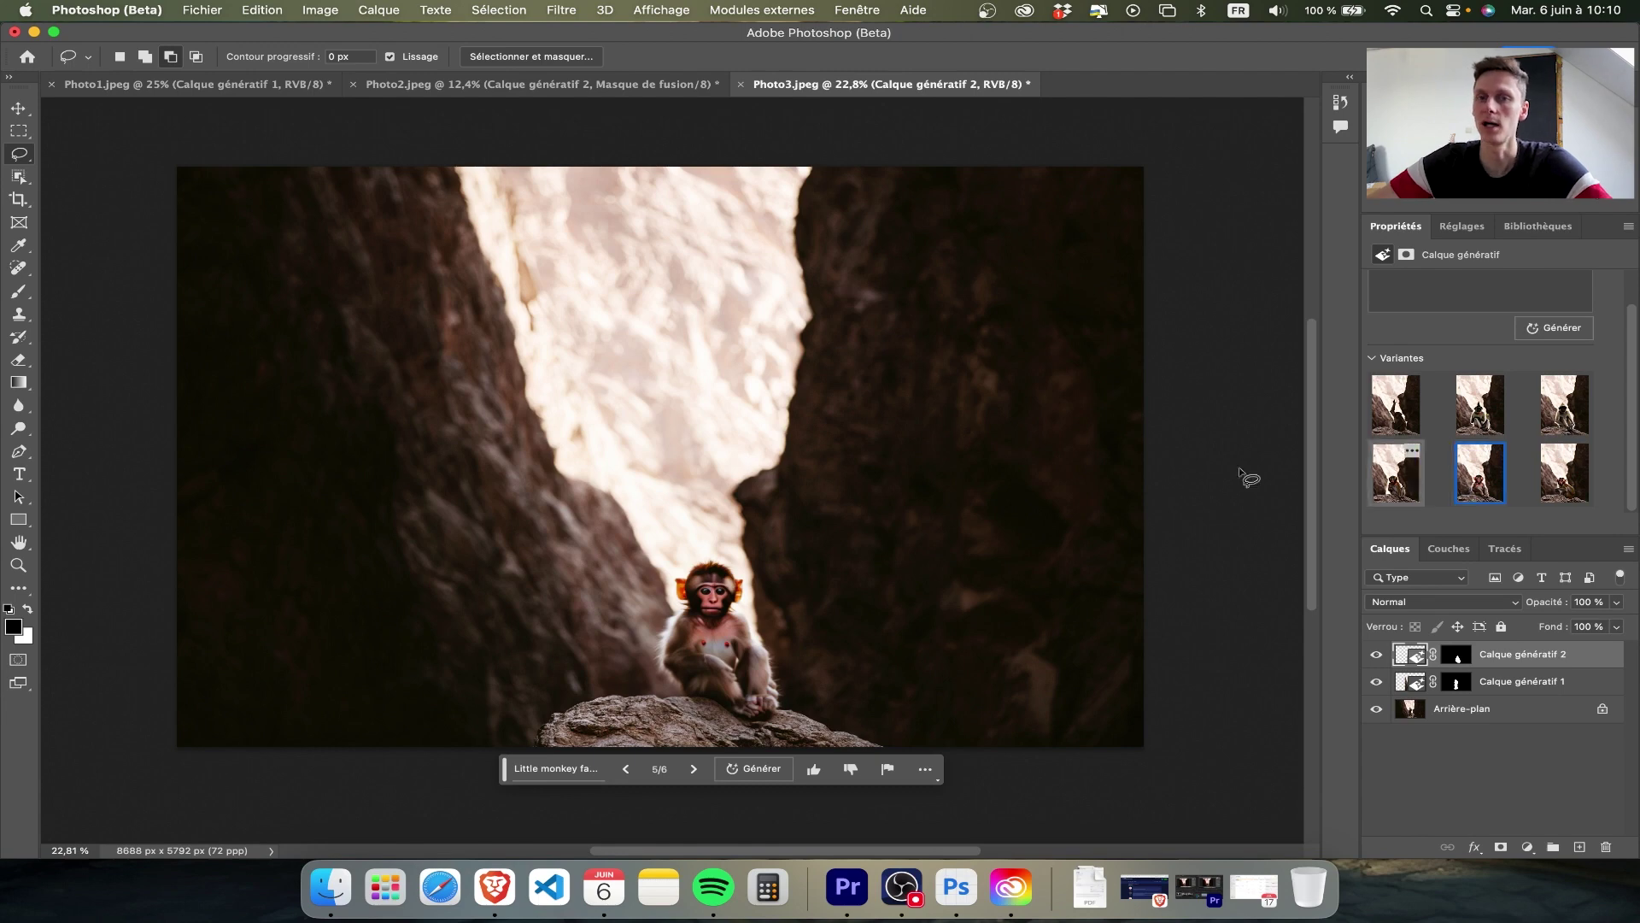
click(195, 16)
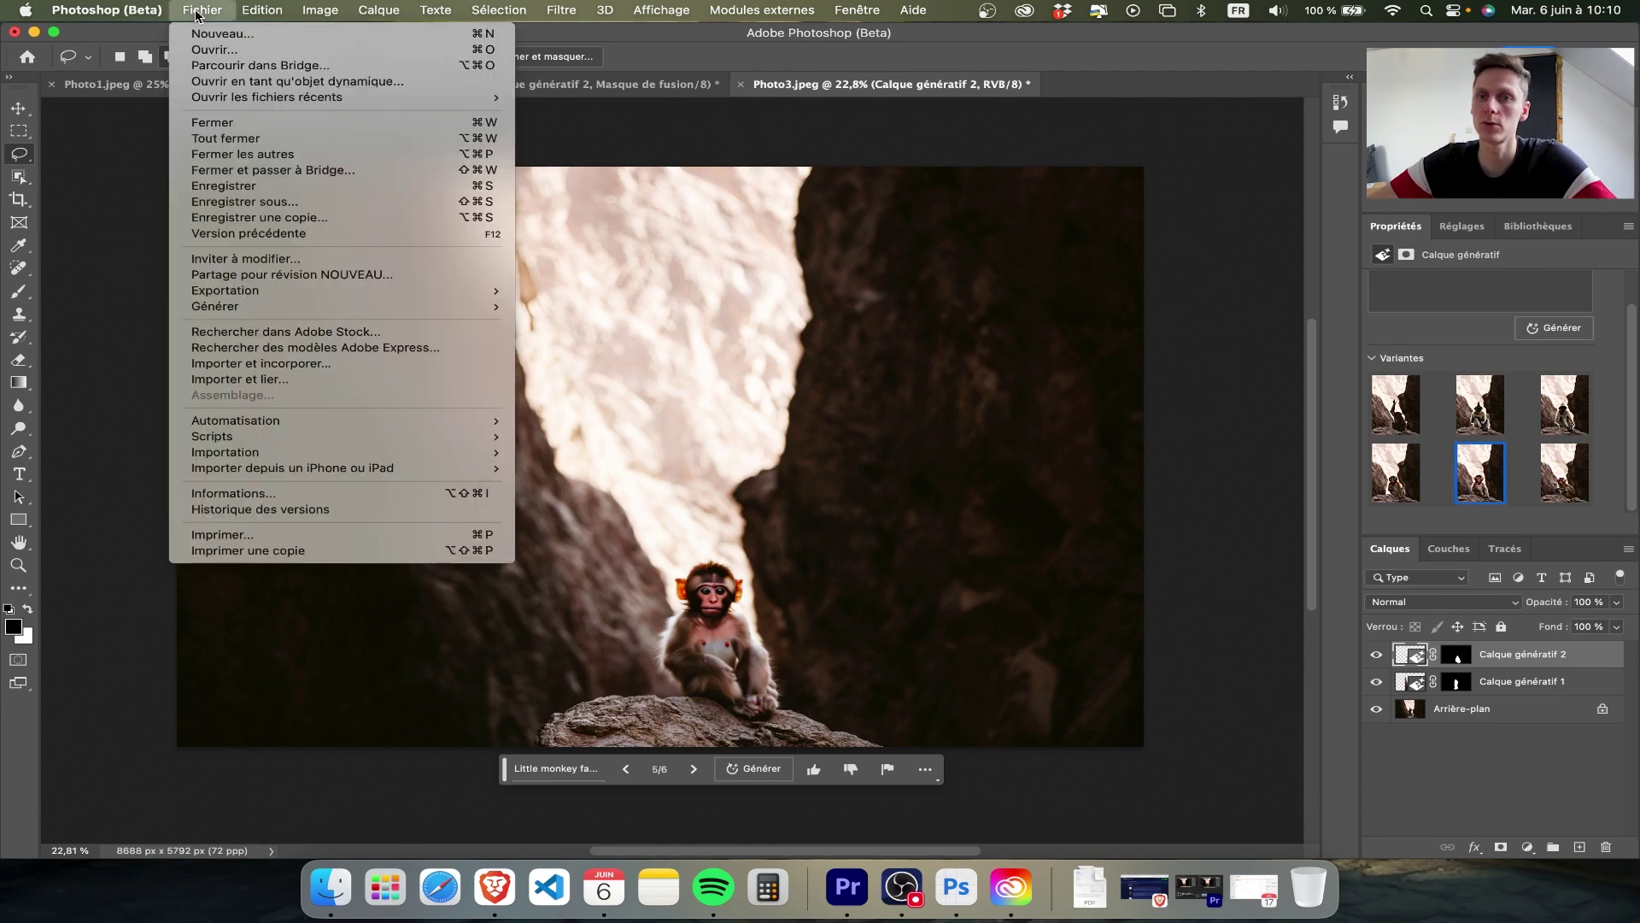
Create a new blank 10 × 10 cm (1181 × 1181 px) document
click(203, 38)
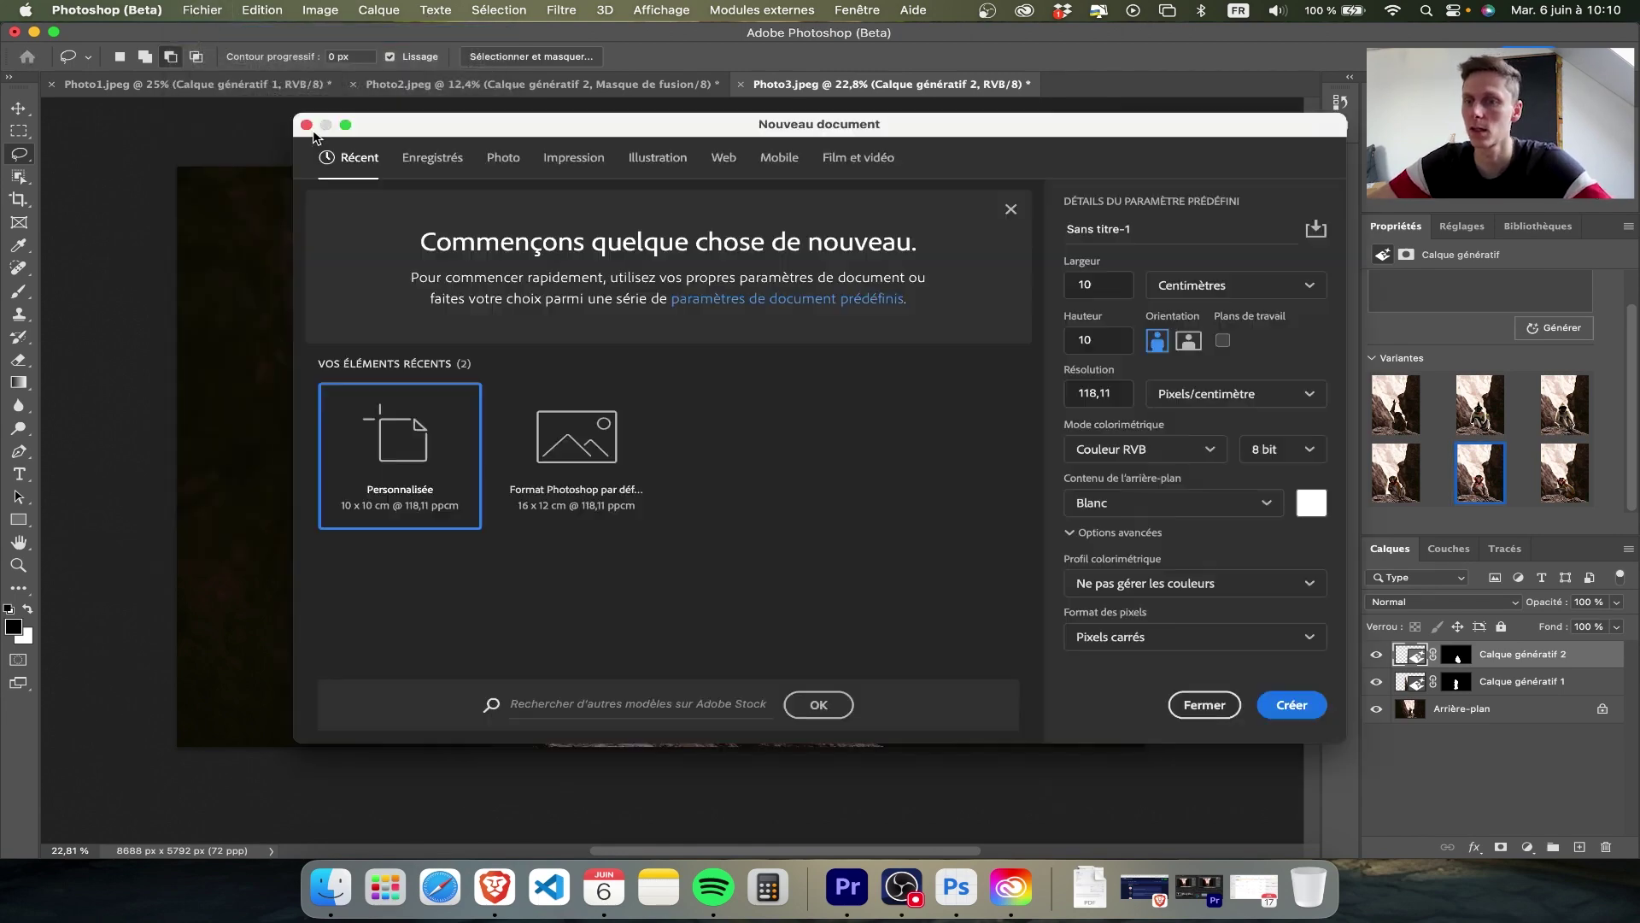
click(1273, 703)
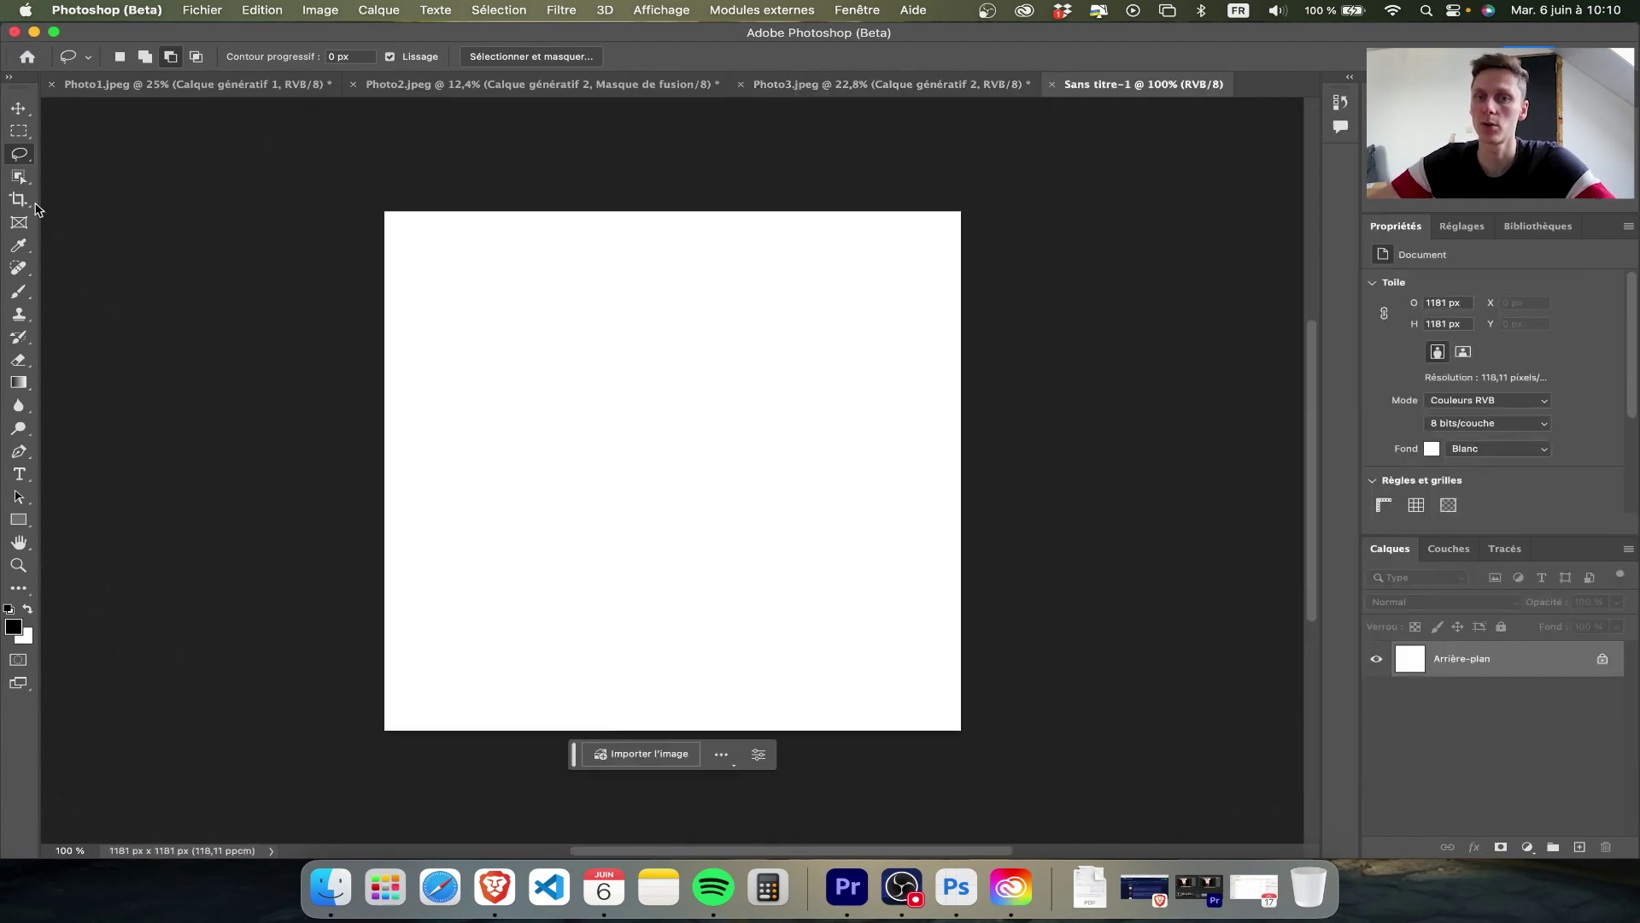
click(19, 131)
Select the whole canvas and Generative Fill it with the prompt 'A moody night sty'
drag(376, 204, 1018, 780)
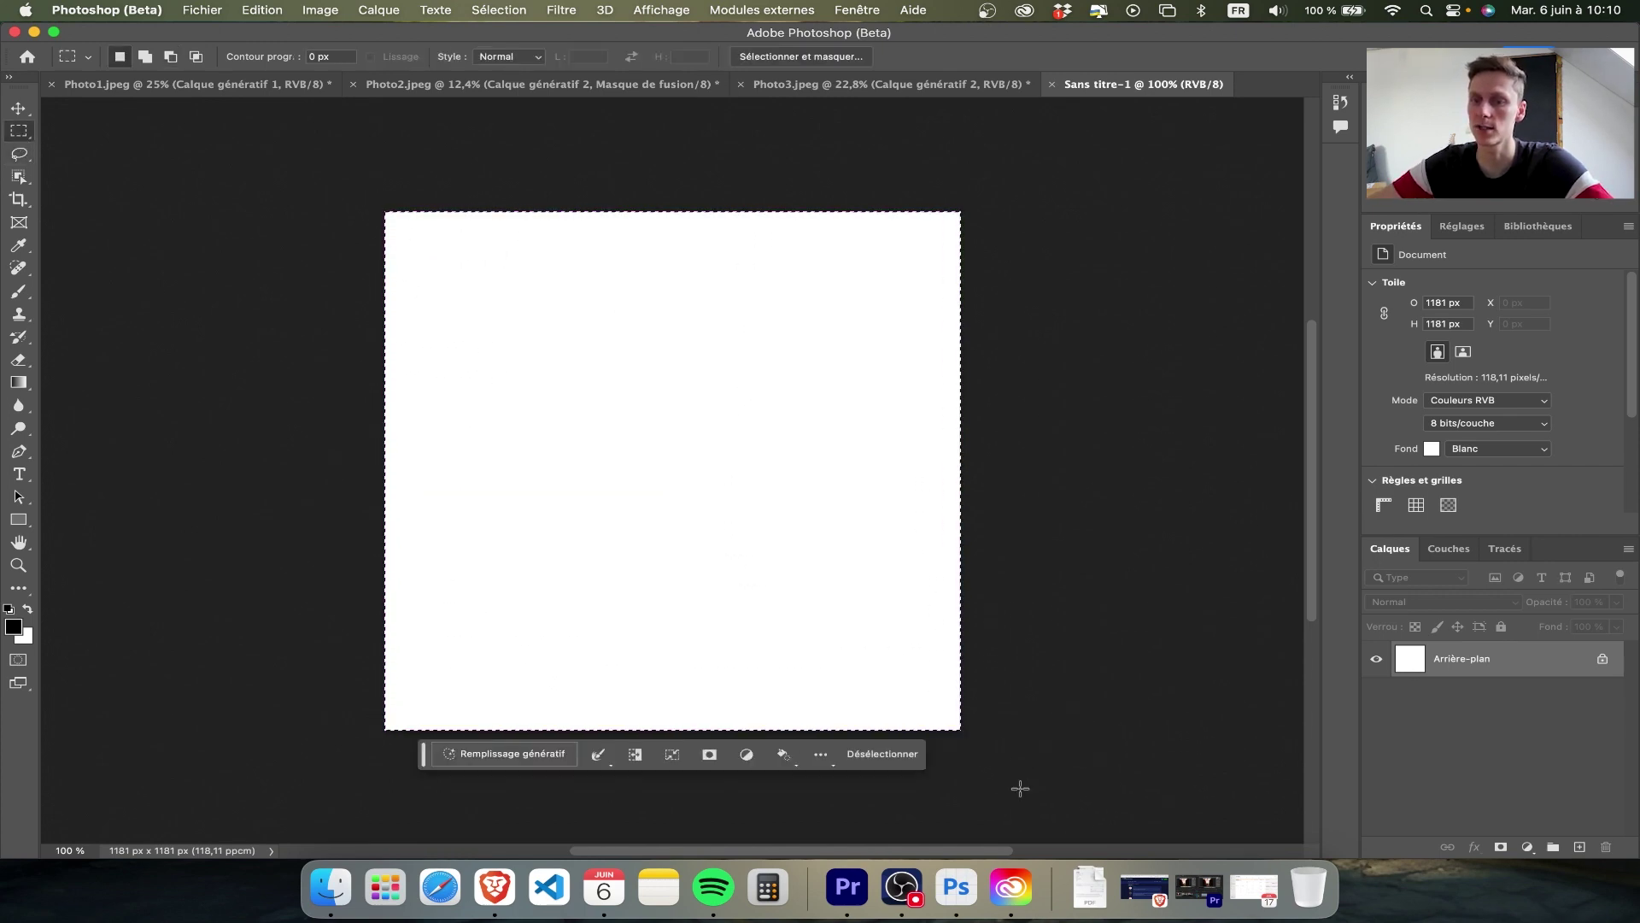
click(545, 755)
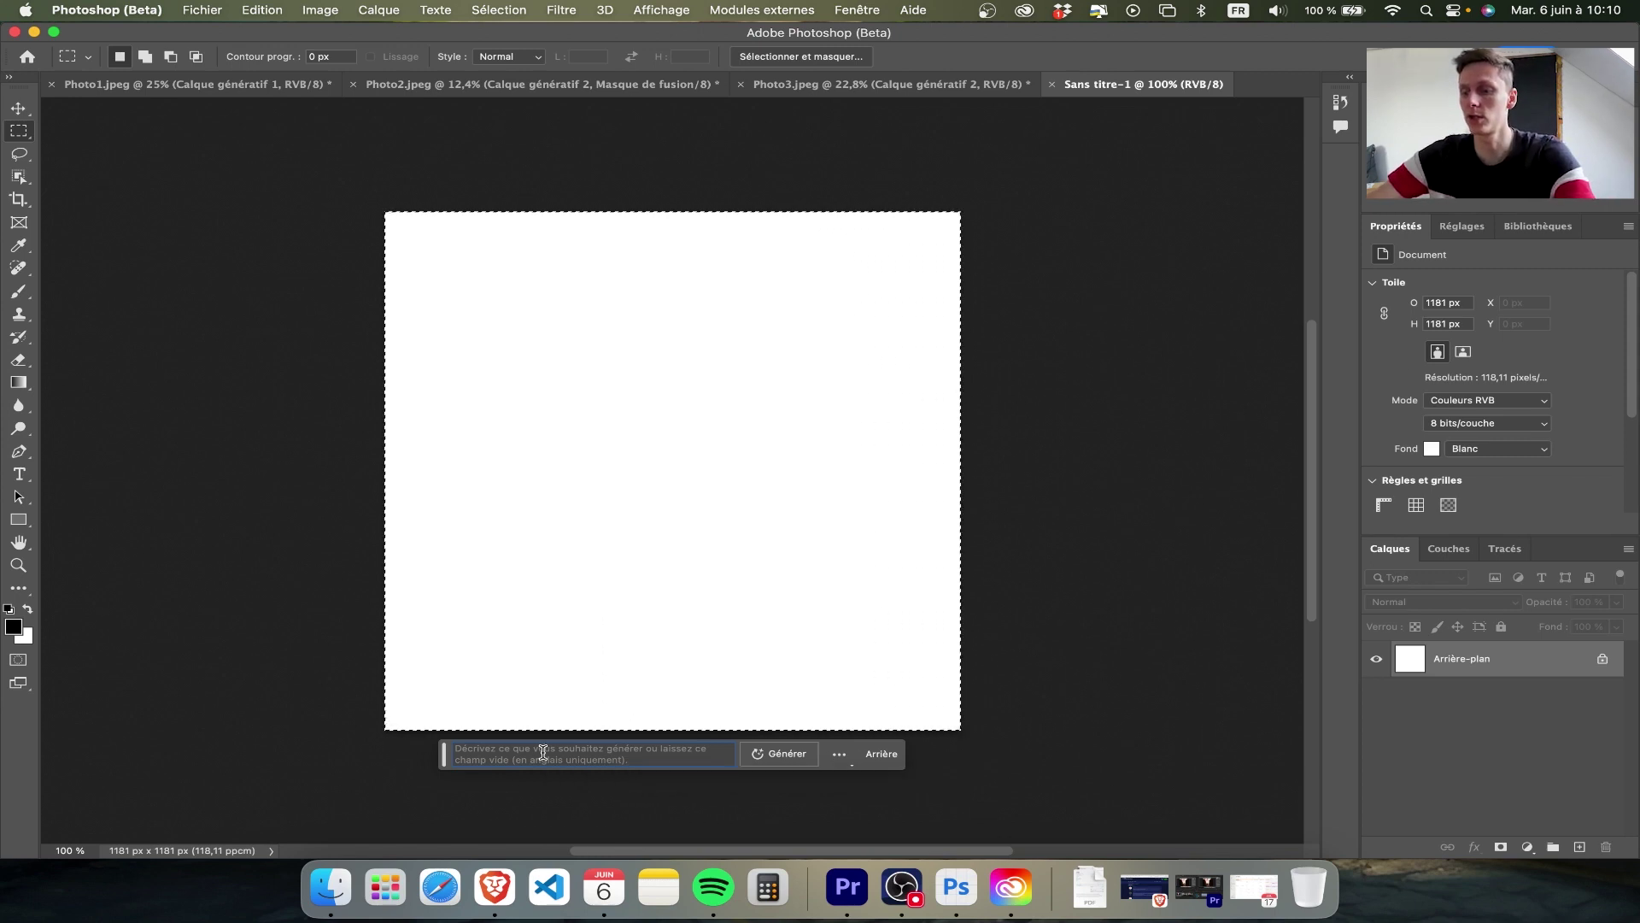
click(543, 751)
text(A moody night scene in)
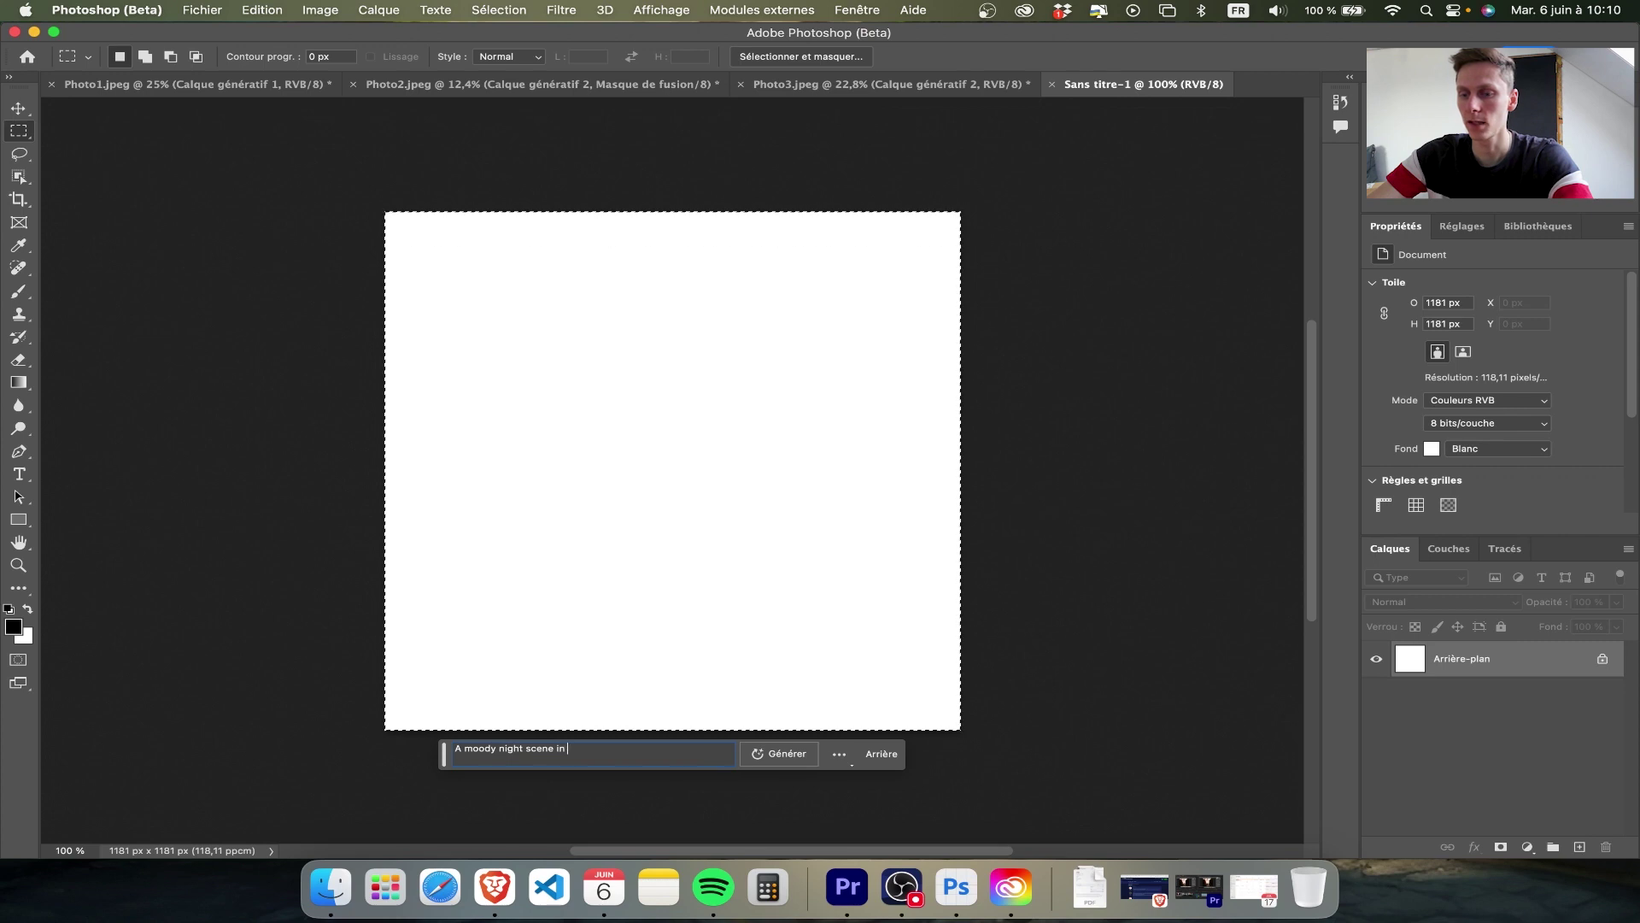
text(ty)
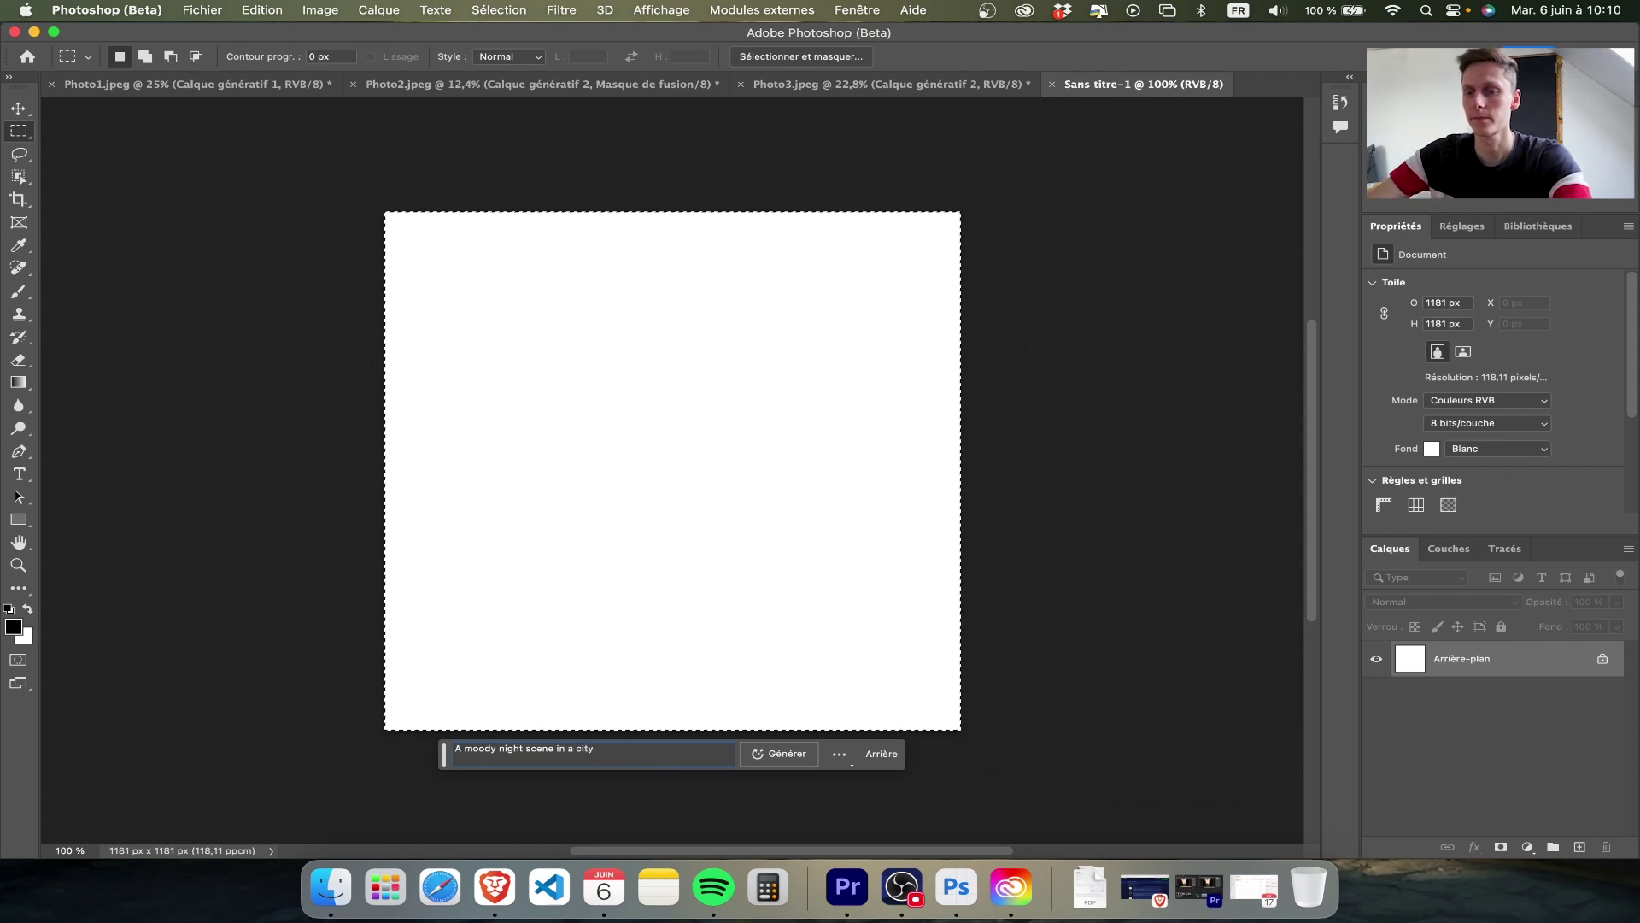
click(771, 762)
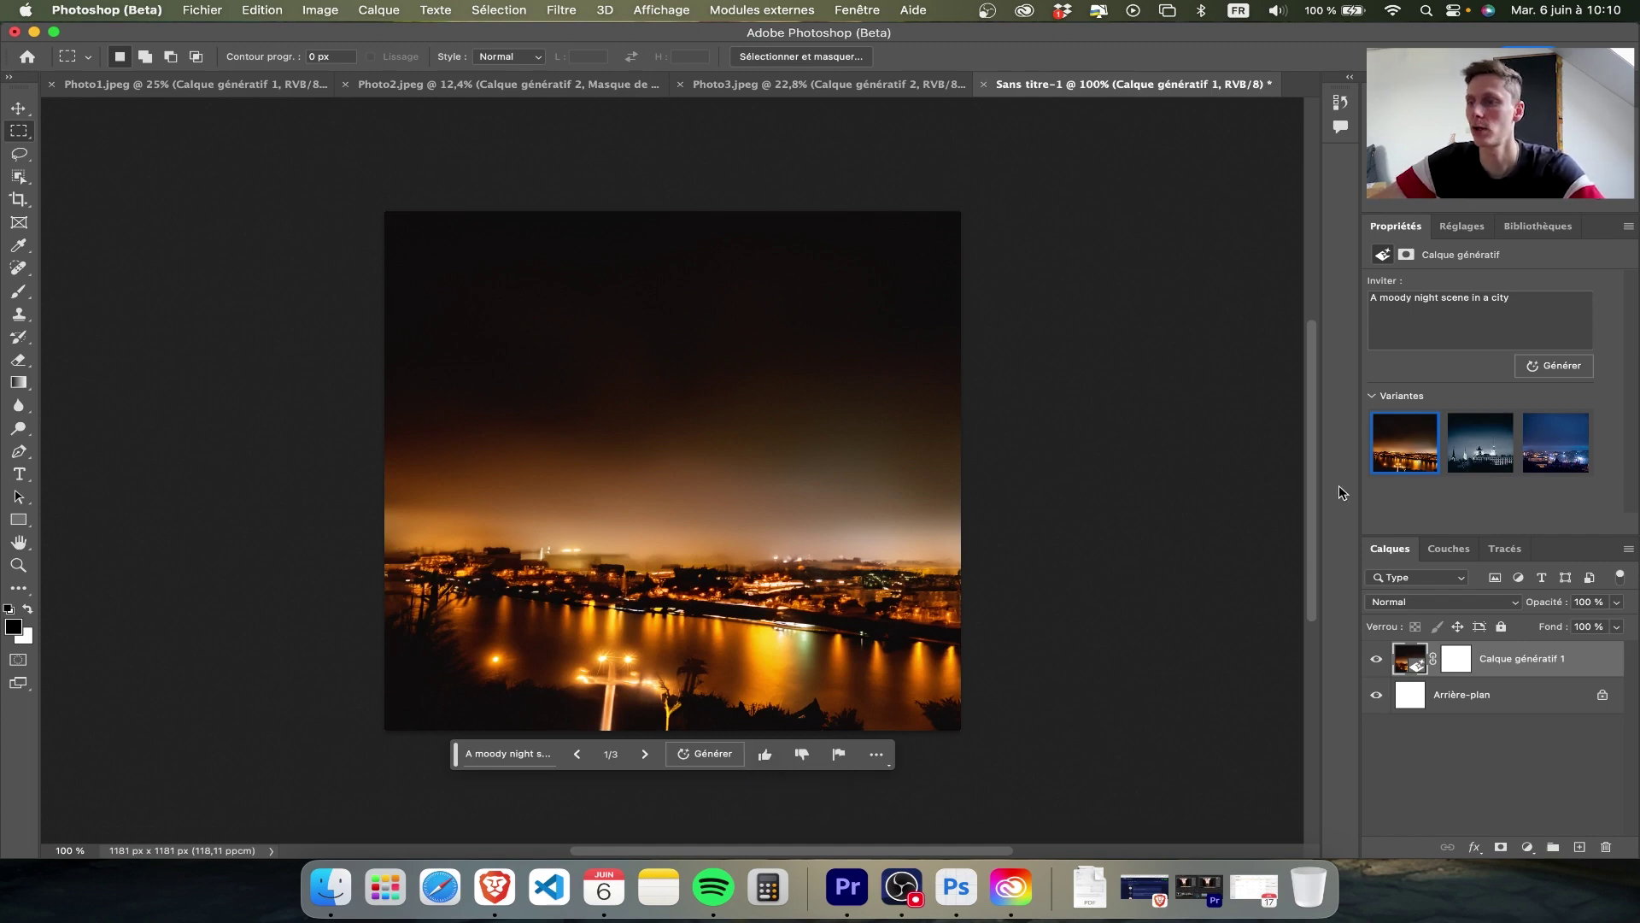
Preview the second night-city variant, then keep the third, blue city-lights one
click(1473, 464)
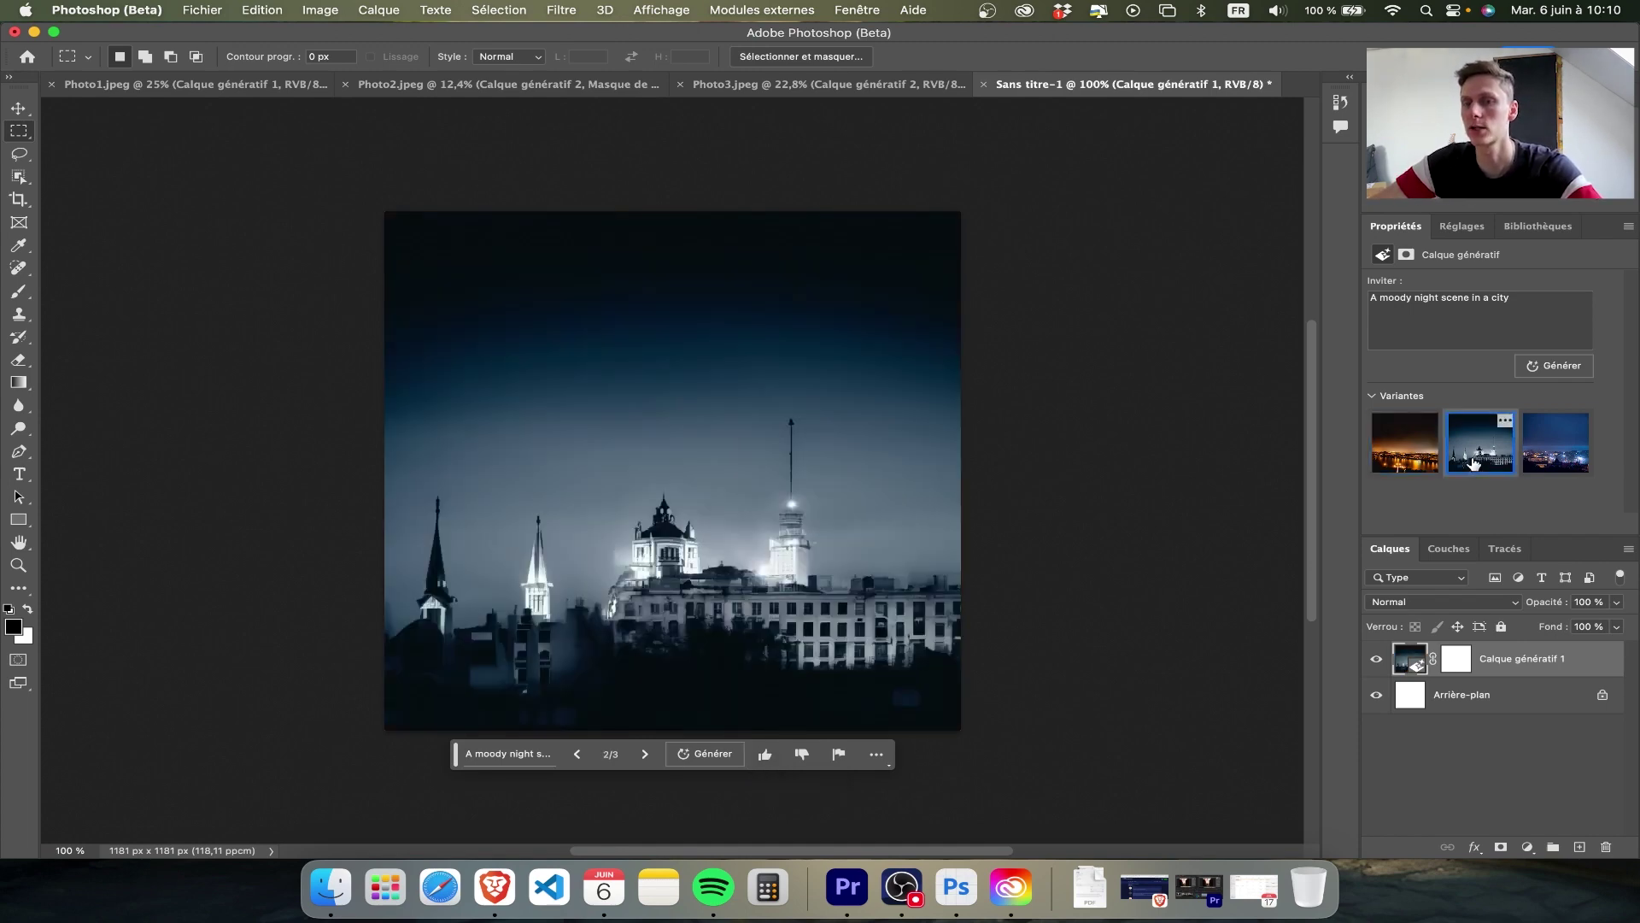
click(1538, 466)
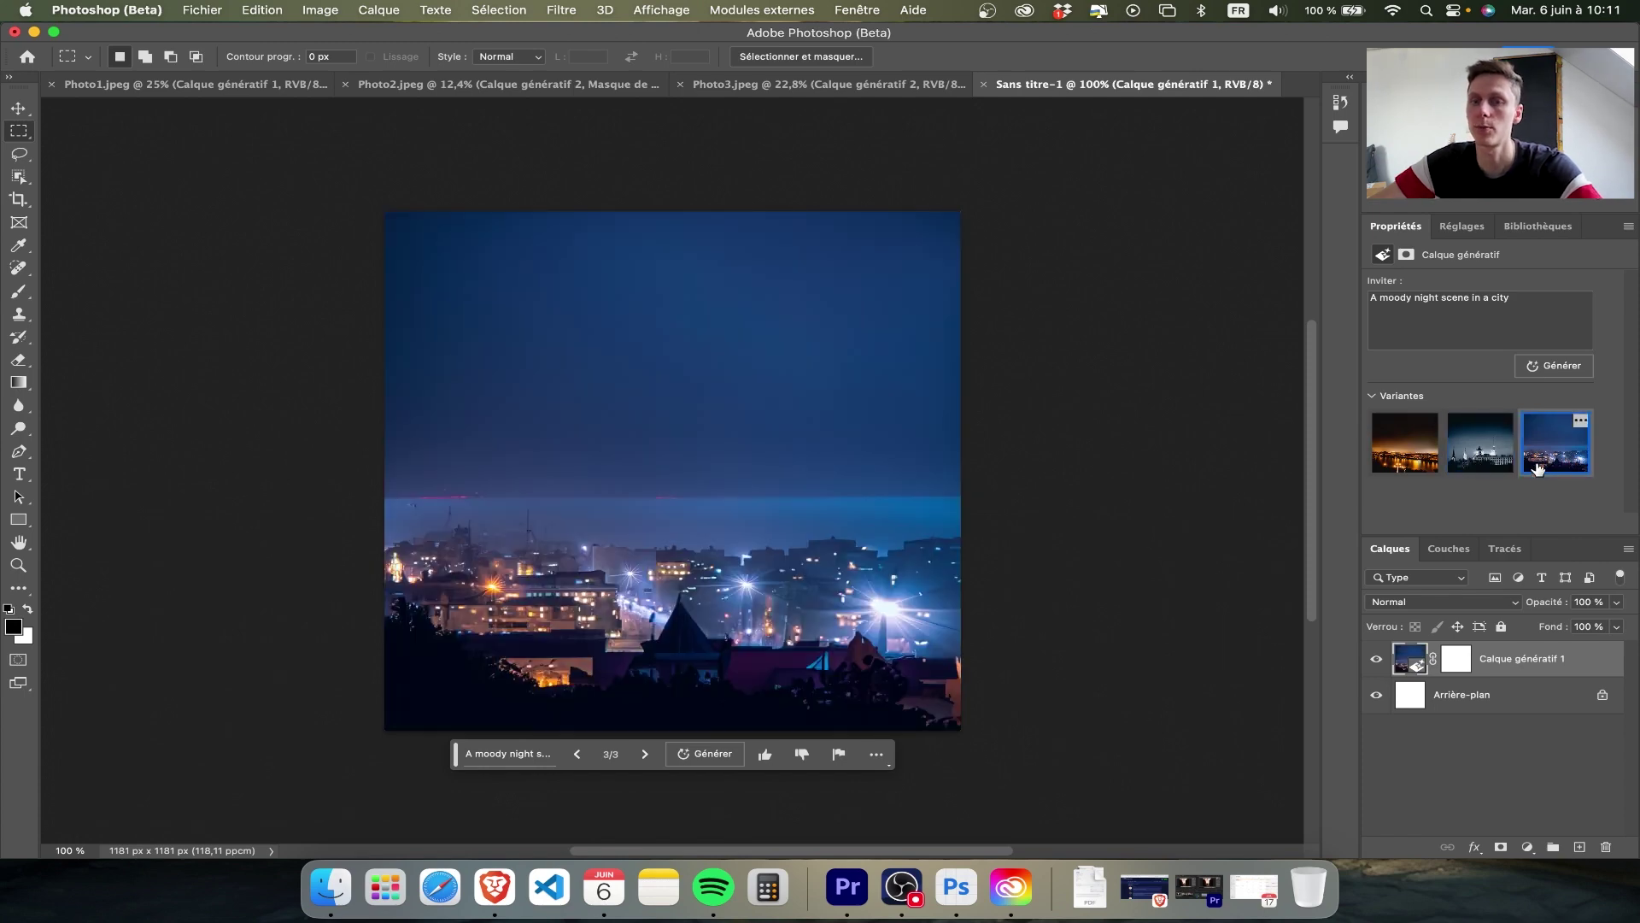